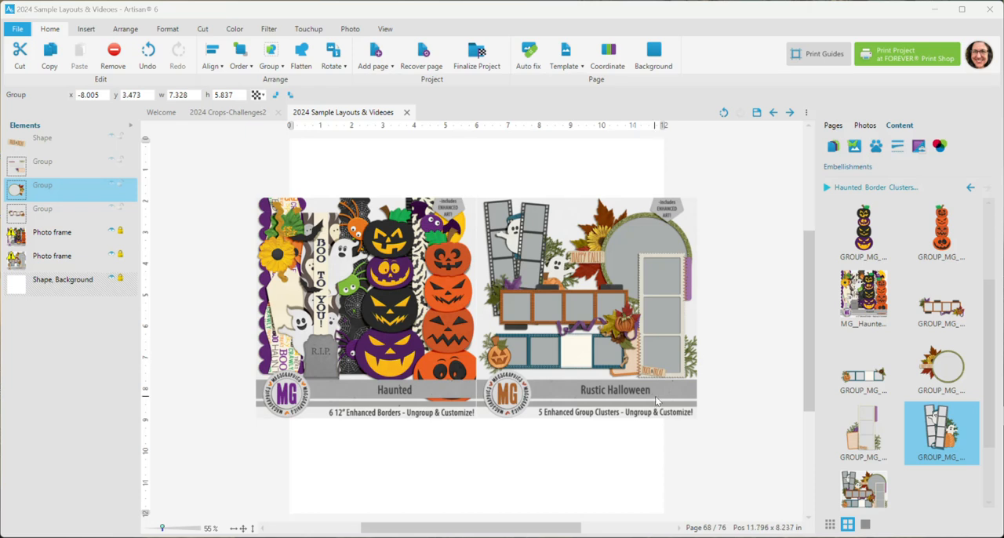
# - Hide the two kit preview photo frames, leaving the page showing only its white background
pyautogui.click(227, 412)
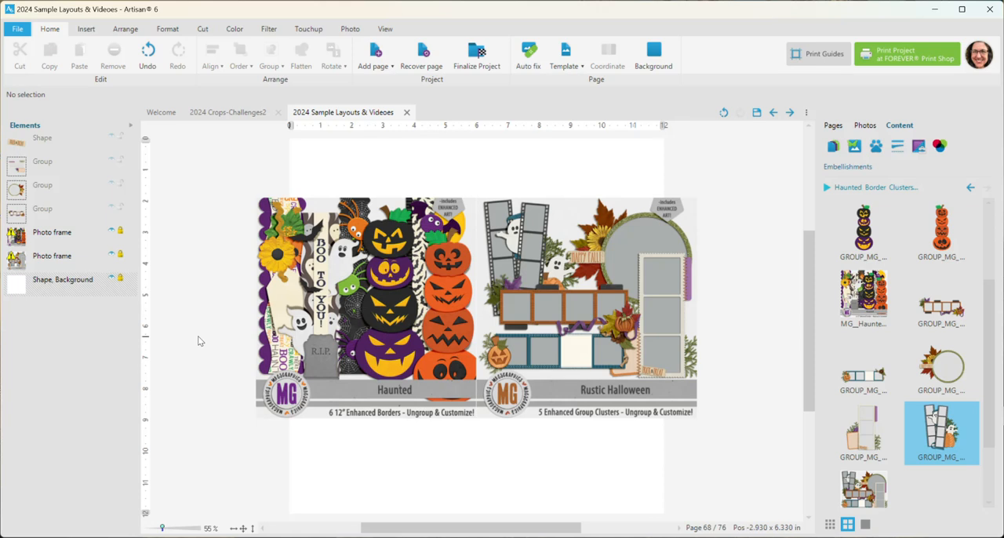
pyautogui.click(111, 232)
pyautogui.click(112, 256)
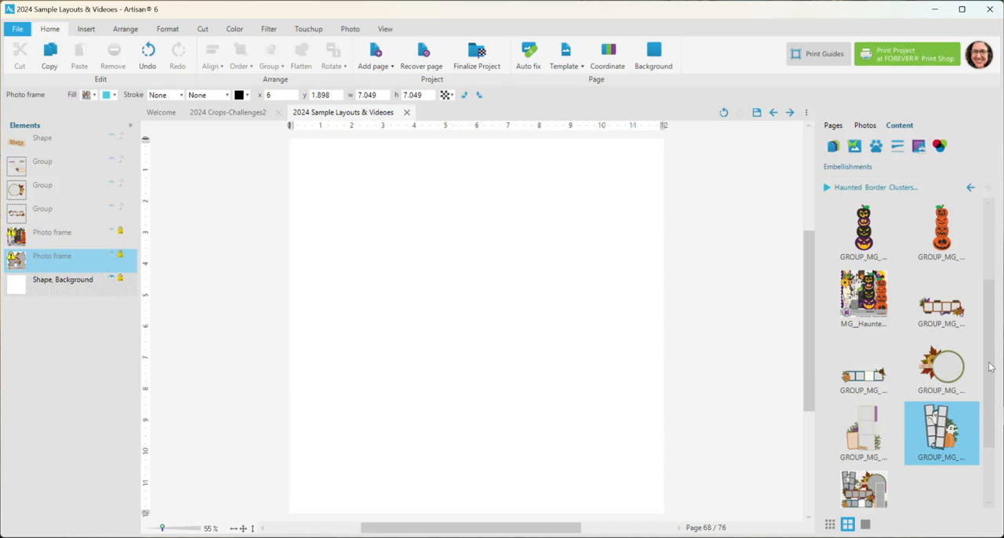
# - Add the "Boo to You!" ghost and tombstone border from Haunted Border Clusters to the page and move it against the left edge
pyautogui.moveTo(986, 377); pyautogui.dragTo(991, 304)
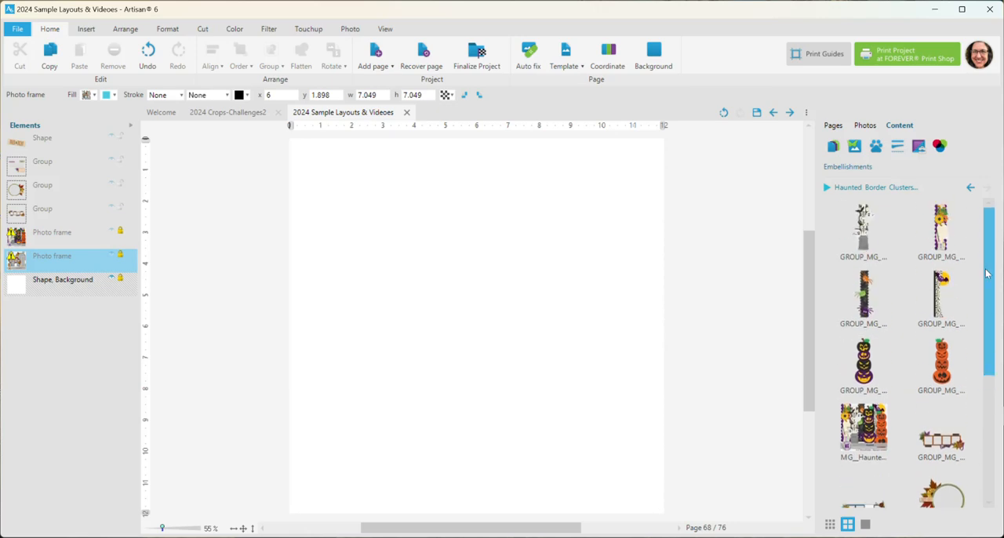
pyautogui.rightClick(866, 239)
pyautogui.click(885, 239)
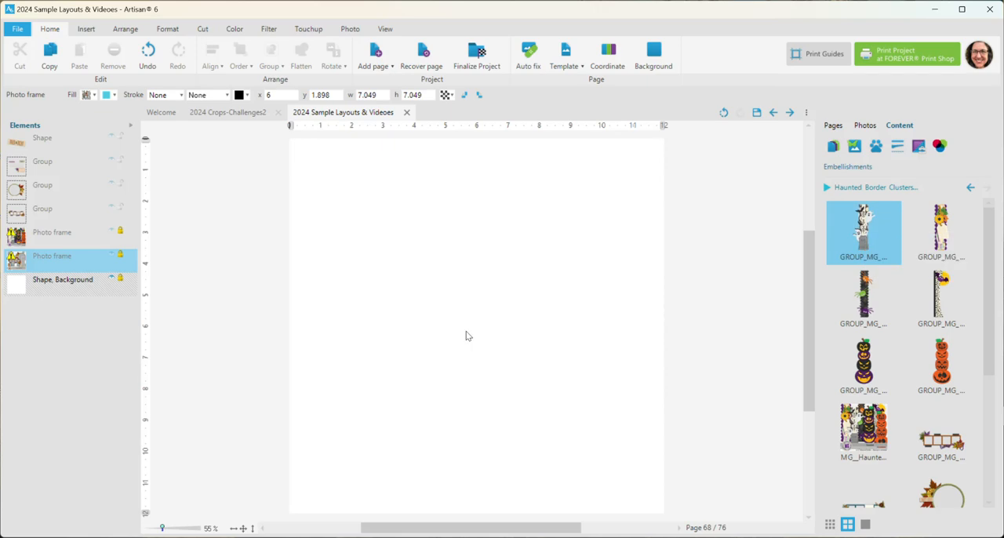
pyautogui.doubleClick(865, 262)
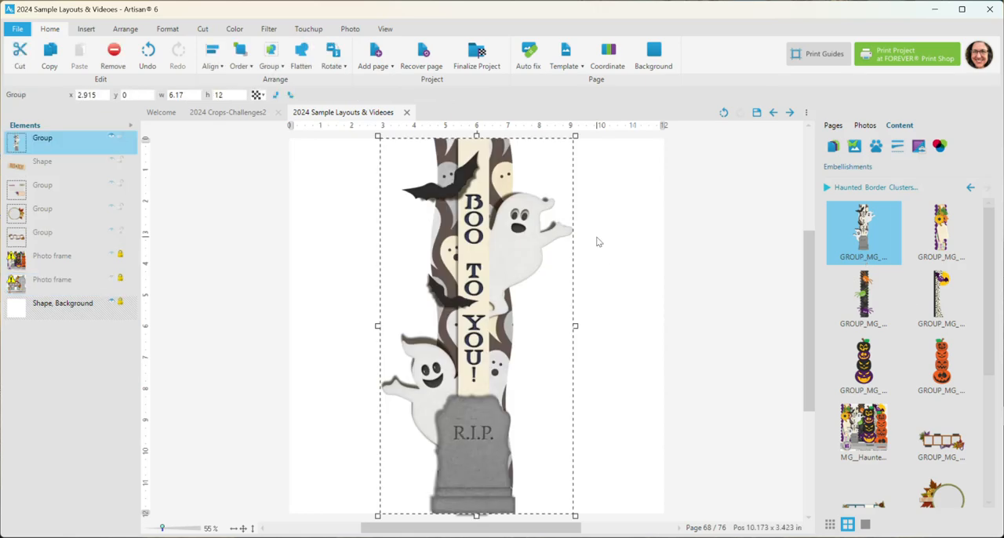
pyautogui.moveTo(524, 237); pyautogui.dragTo(431, 250)
# - Add the sunflower and tag border with the purple scallops and move it near the page's right edge, at about x 7.8
pyautogui.rightClick(938, 238)
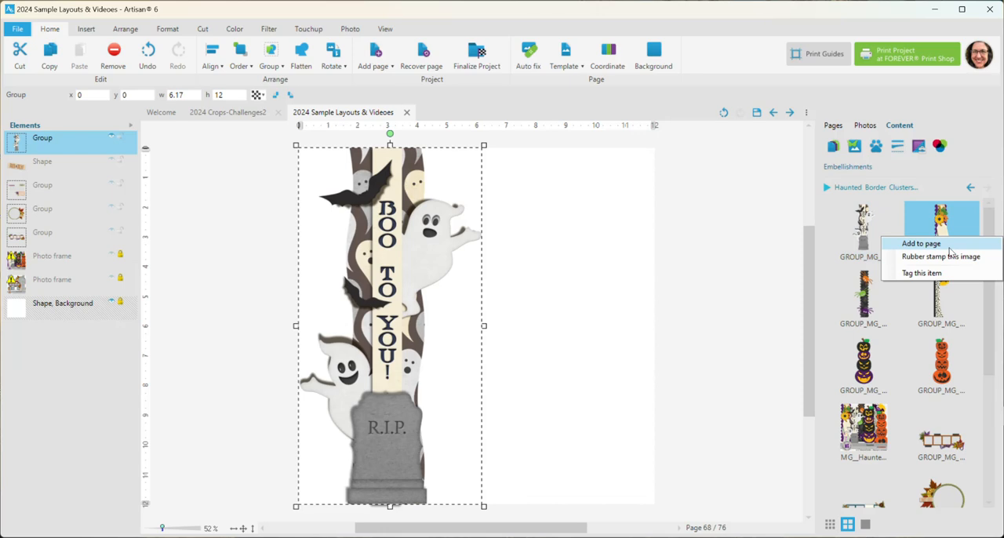
pyautogui.click(949, 248)
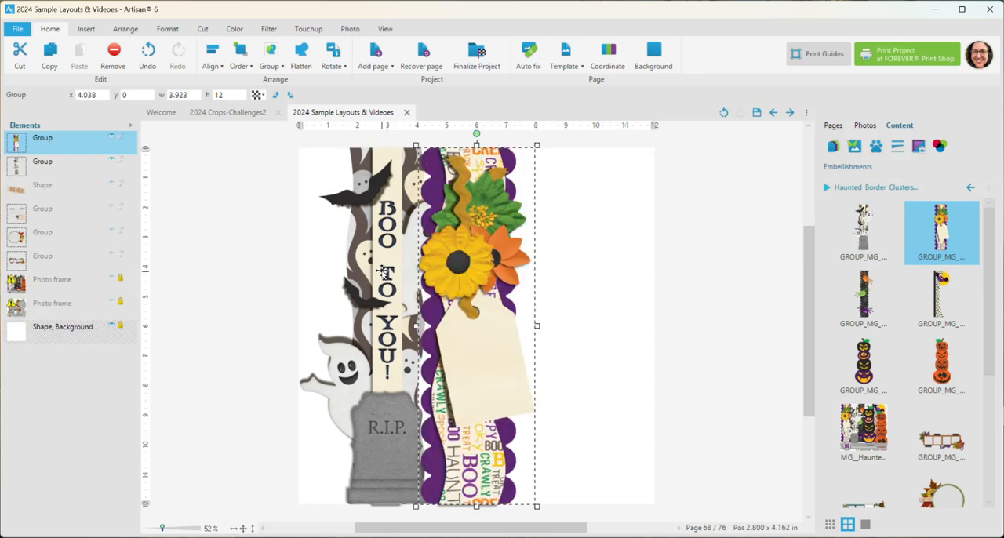
pyautogui.moveTo(461, 267); pyautogui.dragTo(576, 269)
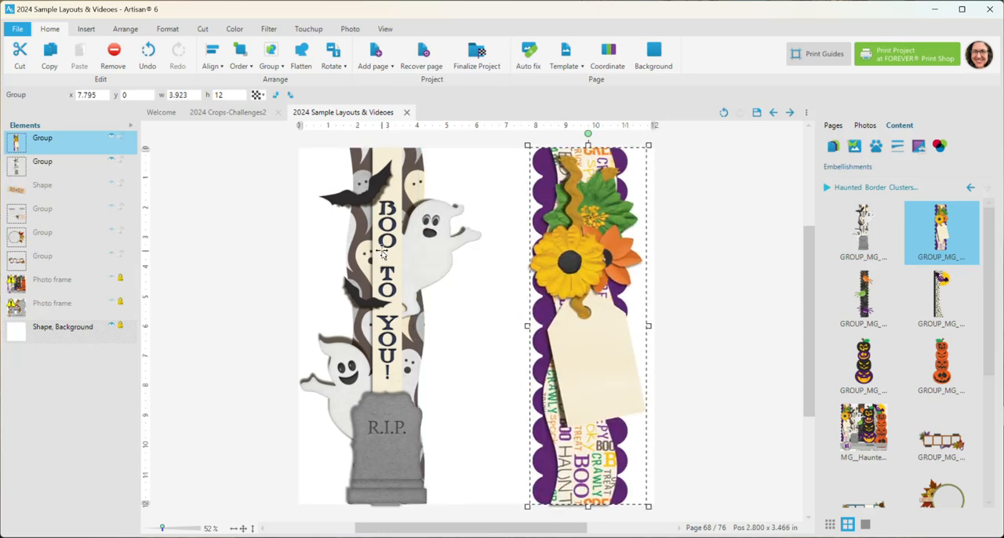
# - Ungroup the "Boo to You!" ghost border into its individual shapes and clear the selection
pyautogui.click(383, 249)
pyautogui.rightClick(382, 250)
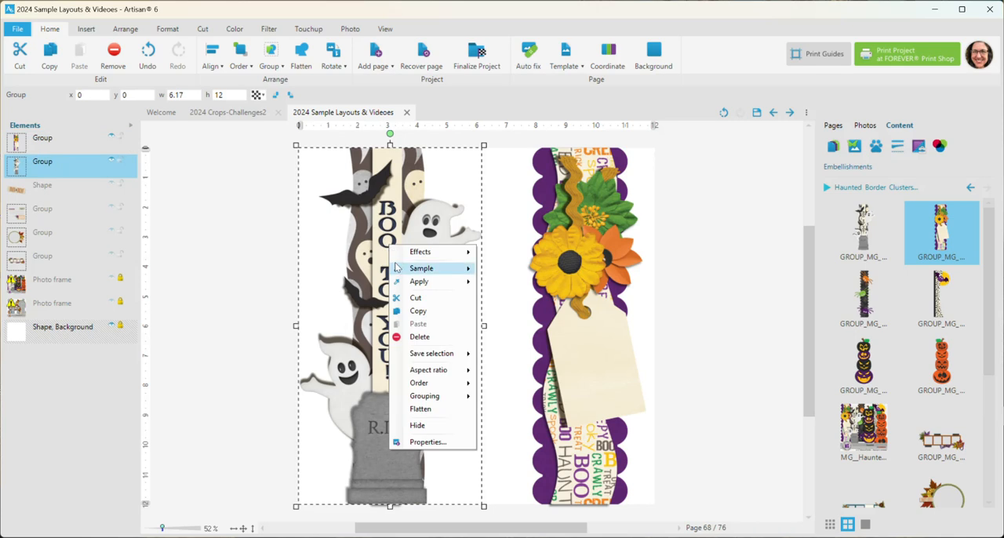
pyautogui.moveTo(443, 396)
pyautogui.click(509, 409)
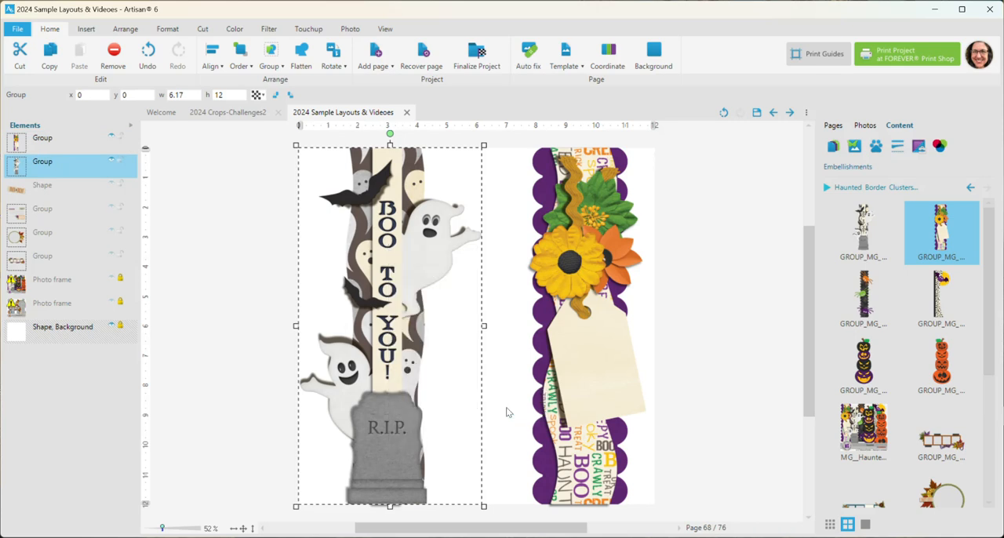
pyautogui.click(196, 260)
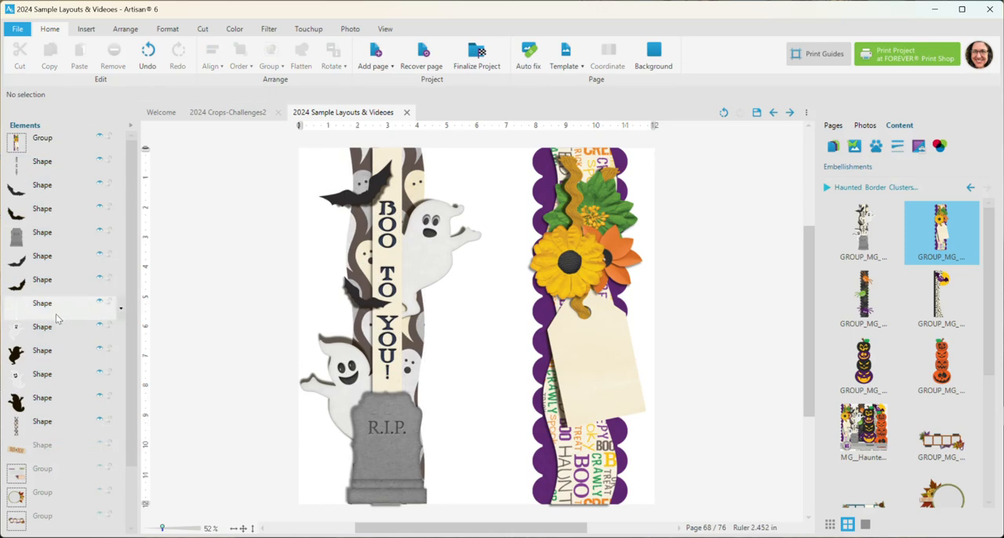
# - Hide the separate shadow shape behind the upper ghost to compare the look, and turn it back on
pyautogui.click(436, 259)
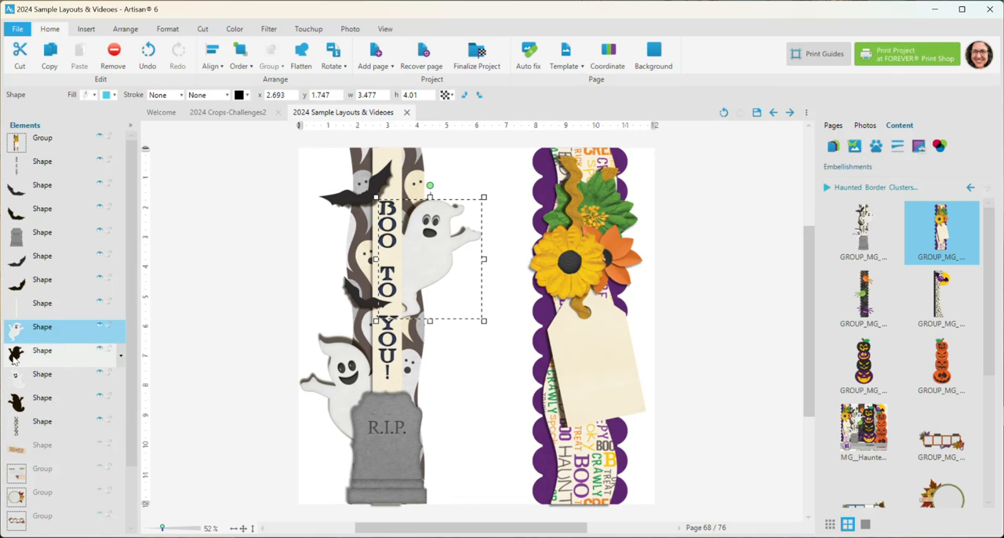
pyautogui.click(63, 354)
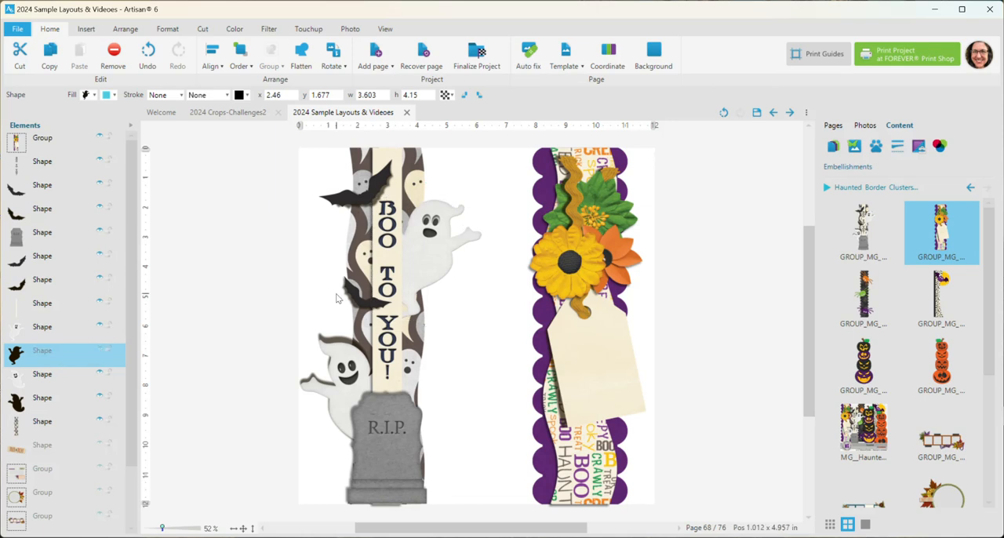
pyautogui.click(419, 254)
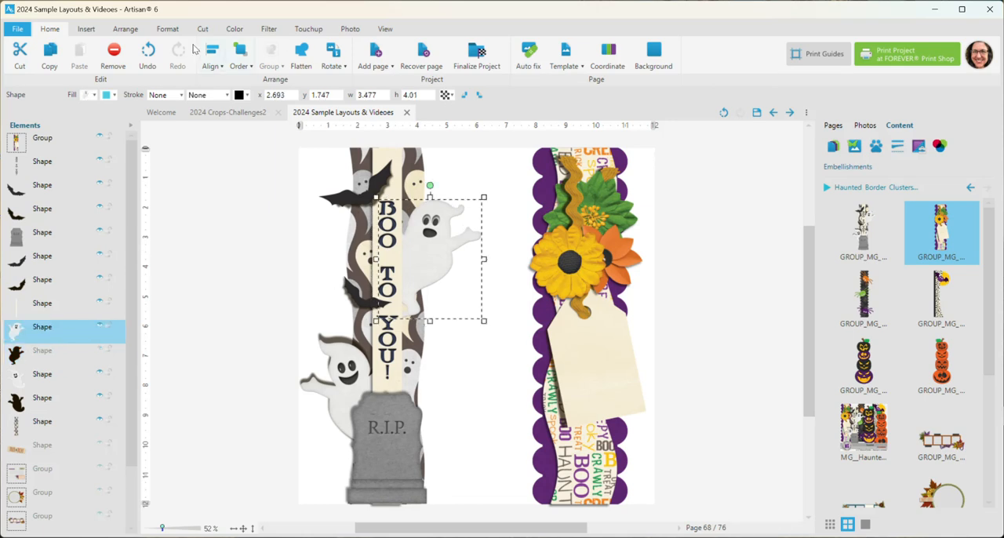
pyautogui.click(167, 28)
pyautogui.click(440, 53)
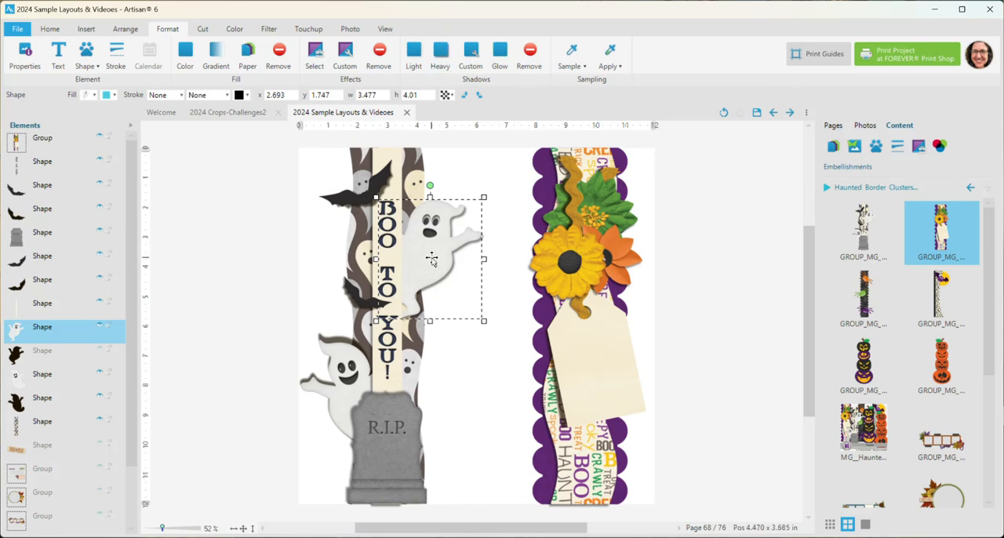
pyautogui.click(525, 67)
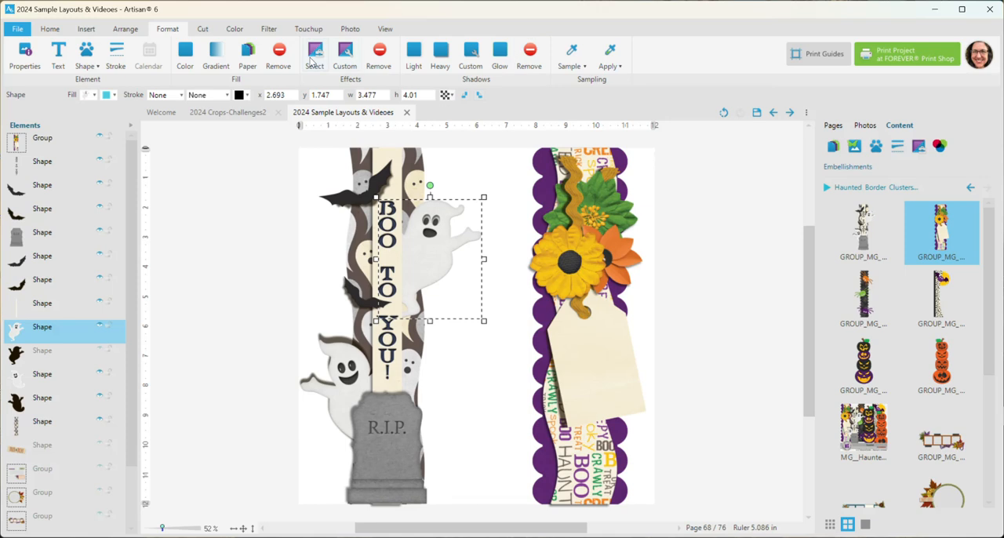
pyautogui.click(100, 354)
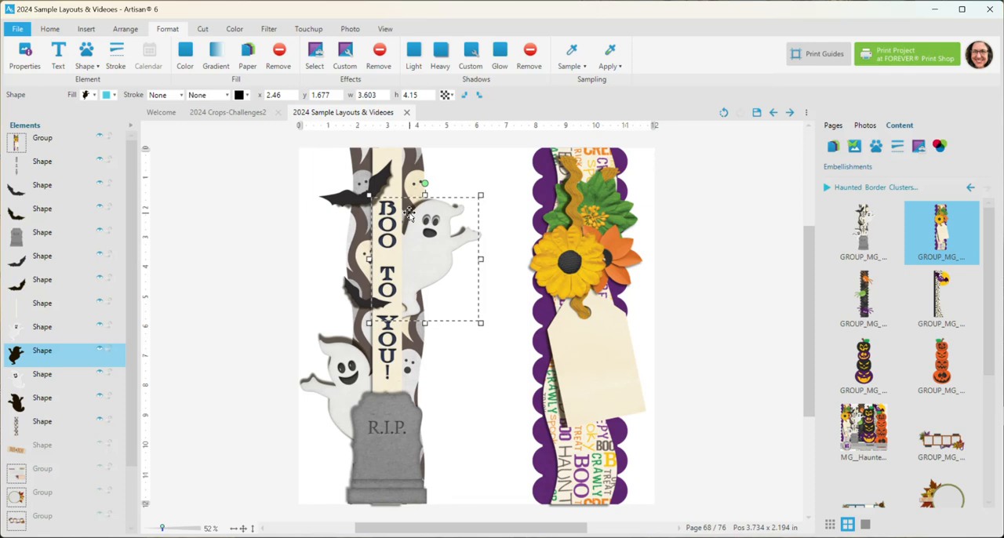
# - Rotate the upper ghost's shadow slightly, nudge it to about x 2.42, y 1.70, and set its opacity to 70
pyautogui.moveTo(408, 211); pyautogui.dragTo(424, 181)
pyautogui.moveTo(411, 213); pyautogui.dragTo(412, 216)
pyautogui.click(444, 95)
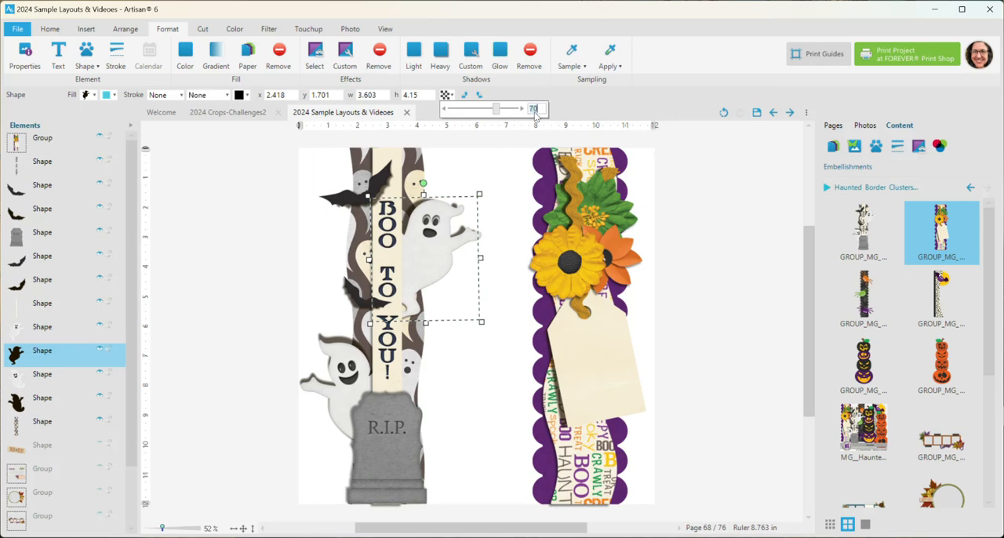
pyautogui.moveTo(497, 109)
pyautogui.mouseDown()
pyautogui.moveTo(521, 111)
pyautogui.moveTo(480, 111)
pyautogui.mouseUp()
pyautogui.write('70')
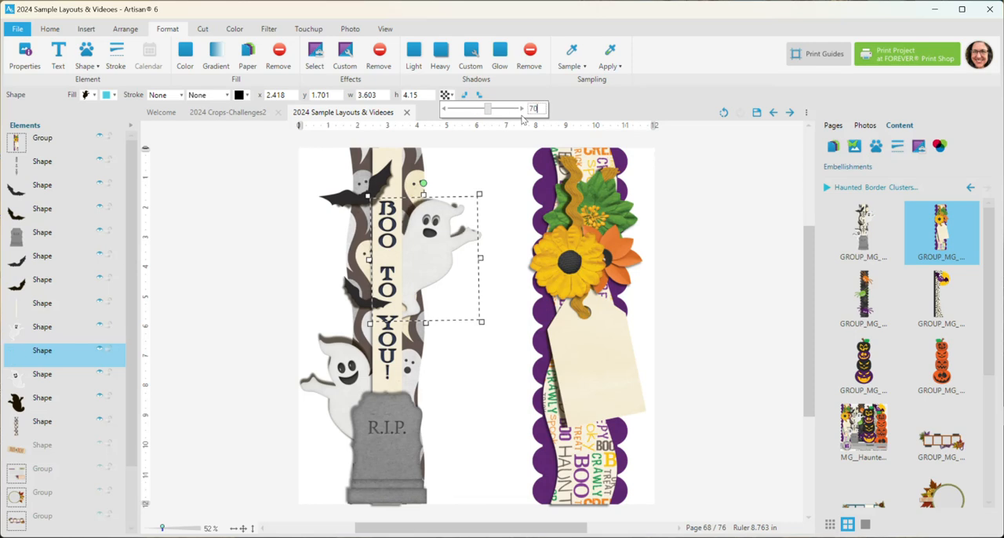
pyautogui.click(274, 193)
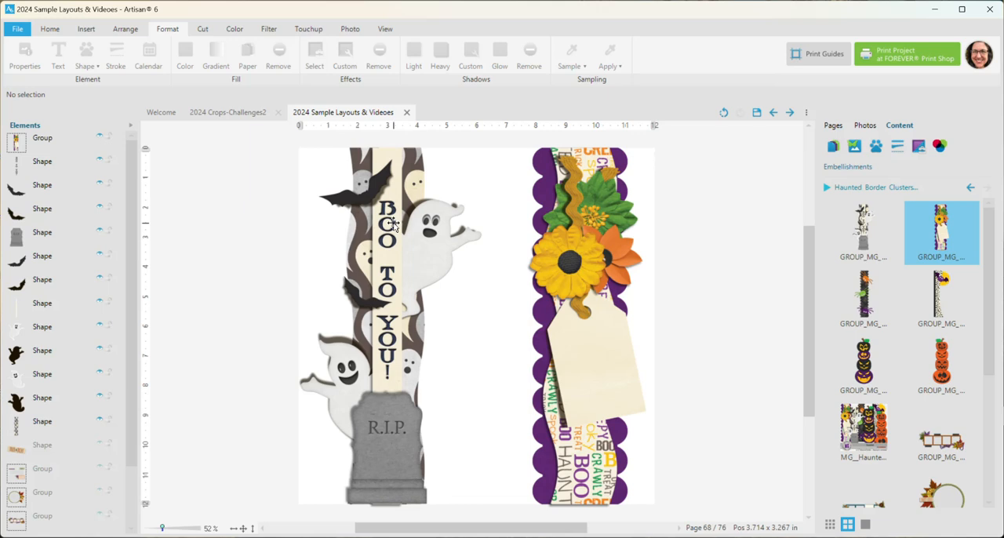
# - Move the upper bat slightly away from its shadow, to about x 0.59, y 0.37
pyautogui.click(380, 183)
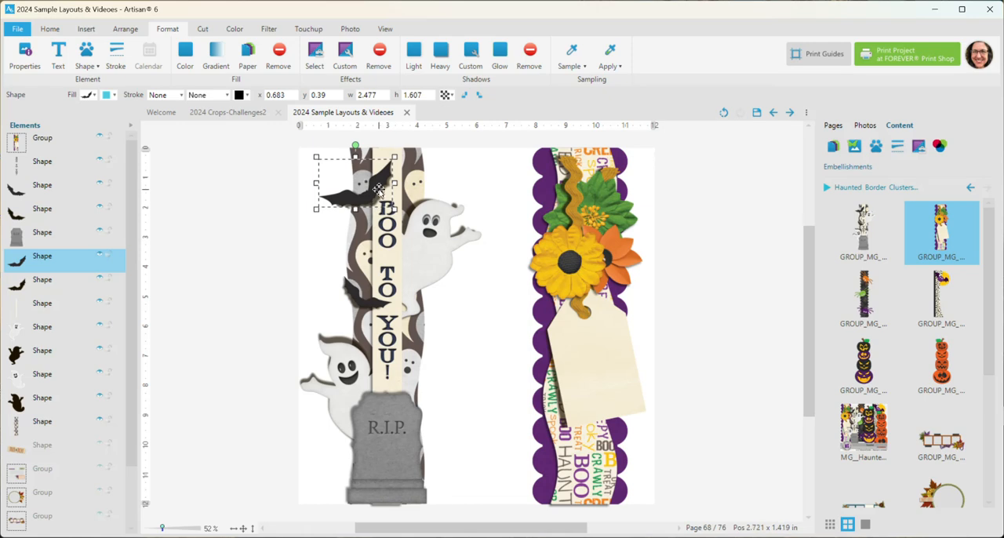
pyautogui.moveTo(377, 187); pyautogui.dragTo(368, 184)
pyautogui.click(275, 237)
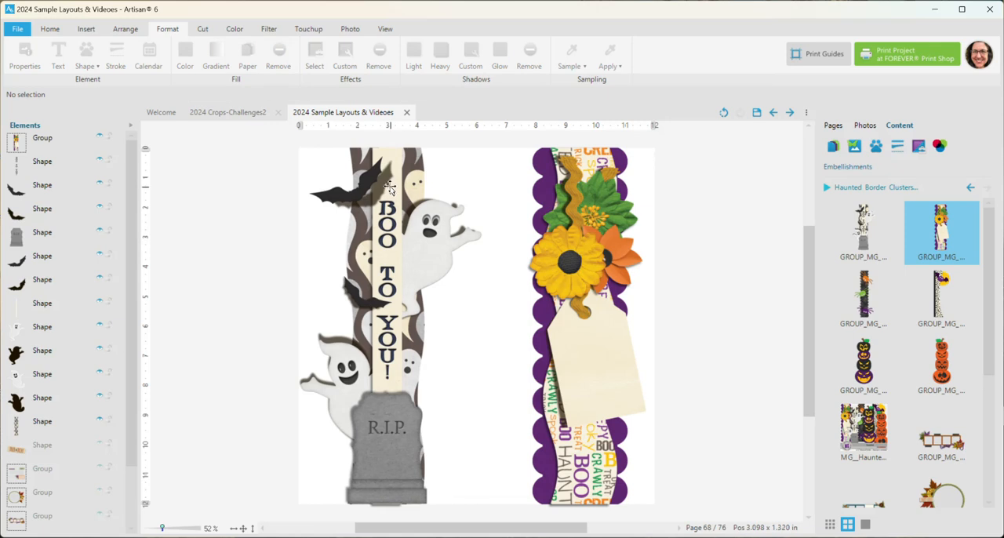
pyautogui.click(375, 176)
pyautogui.moveTo(375, 175); pyautogui.dragTo(379, 178)
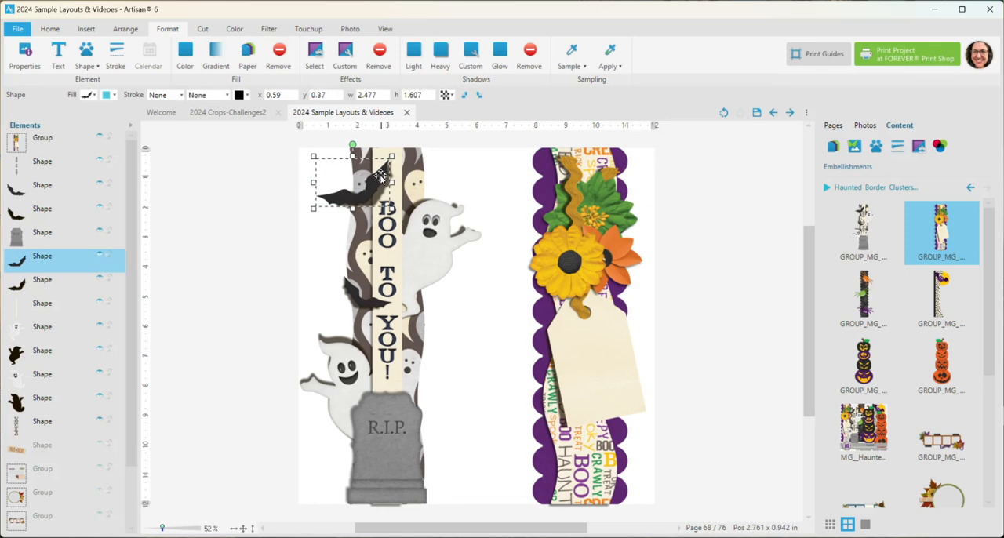
pyautogui.click(235, 29)
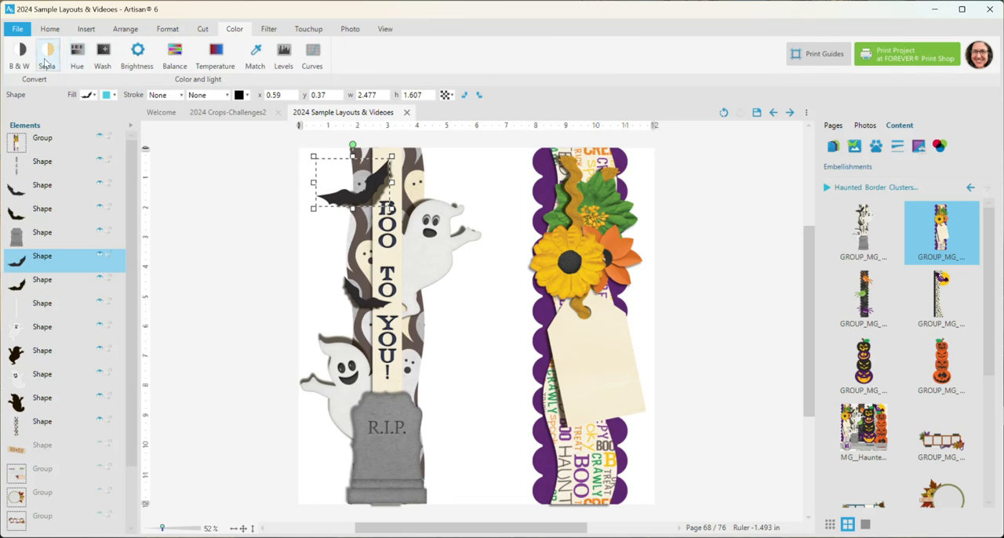
pyautogui.click(46, 56)
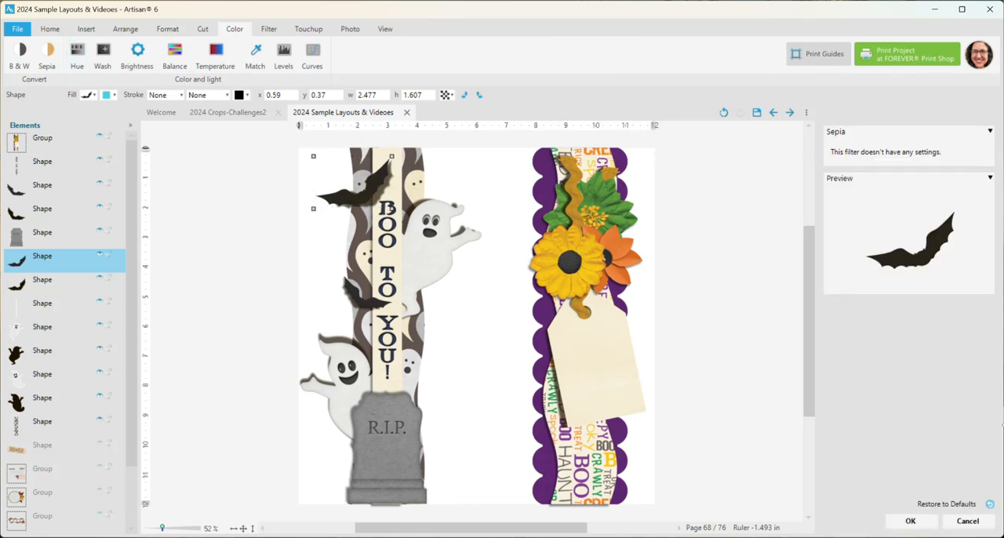
pyautogui.click(967, 521)
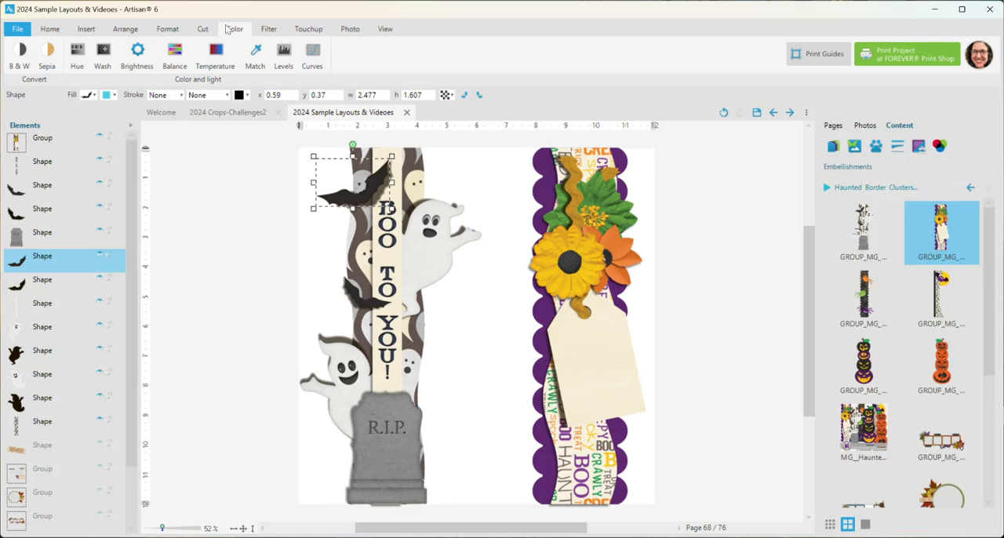
# - Fill the upper bat with the dark purple from the colors on this page and clear the selection
pyautogui.click(167, 28)
pyautogui.click(186, 55)
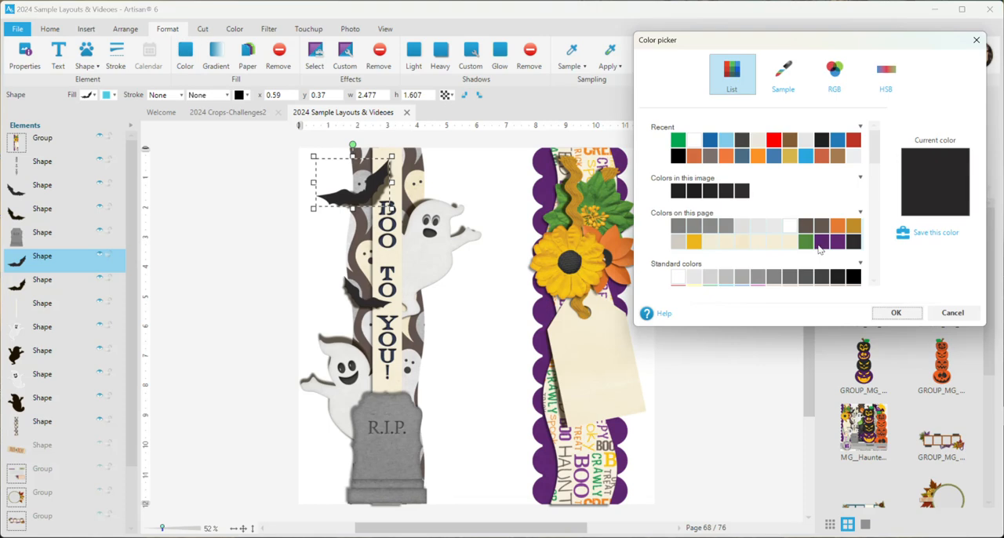
pyautogui.click(820, 243)
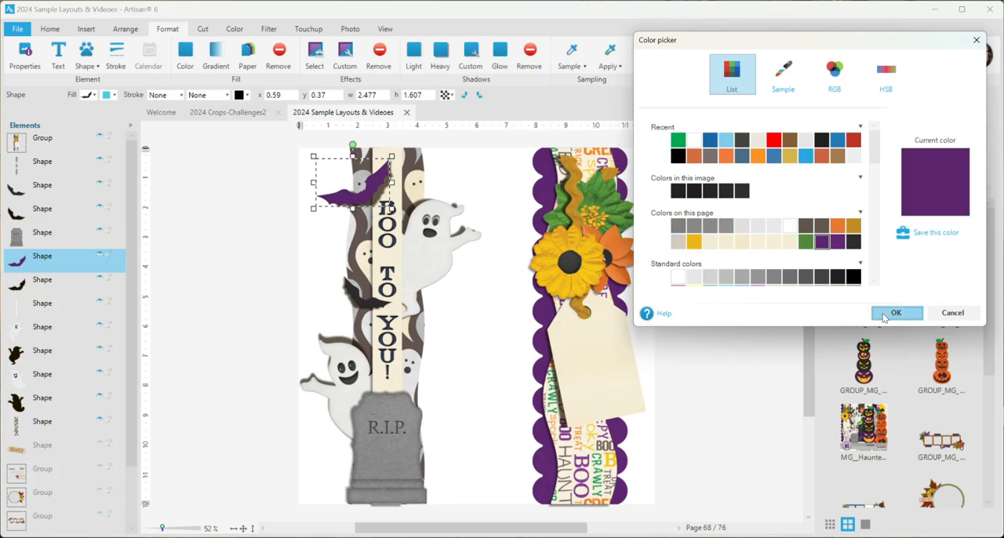
pyautogui.click(882, 317)
pyautogui.click(273, 239)
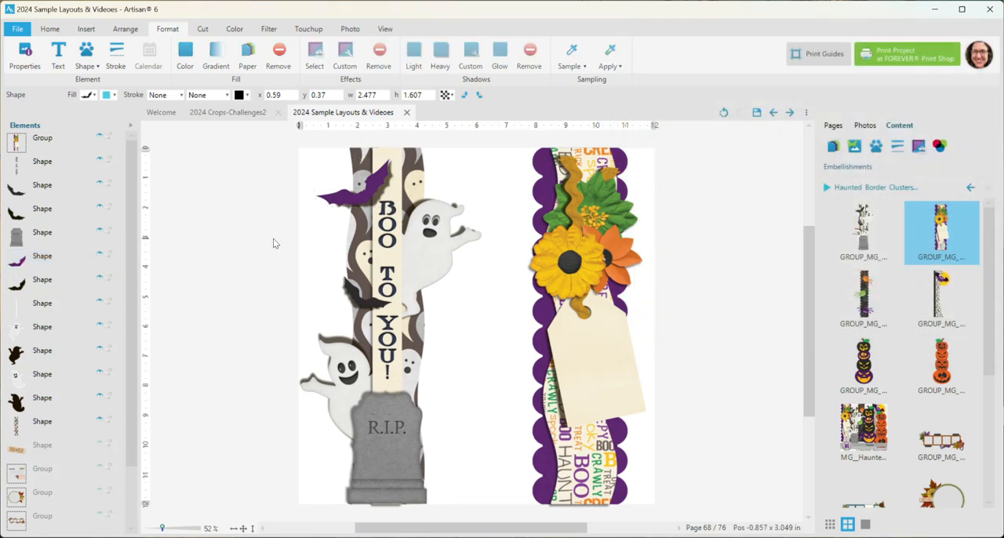
# - Apply the surface Texture filter with the Block sample to the purple bat
pyautogui.click(342, 198)
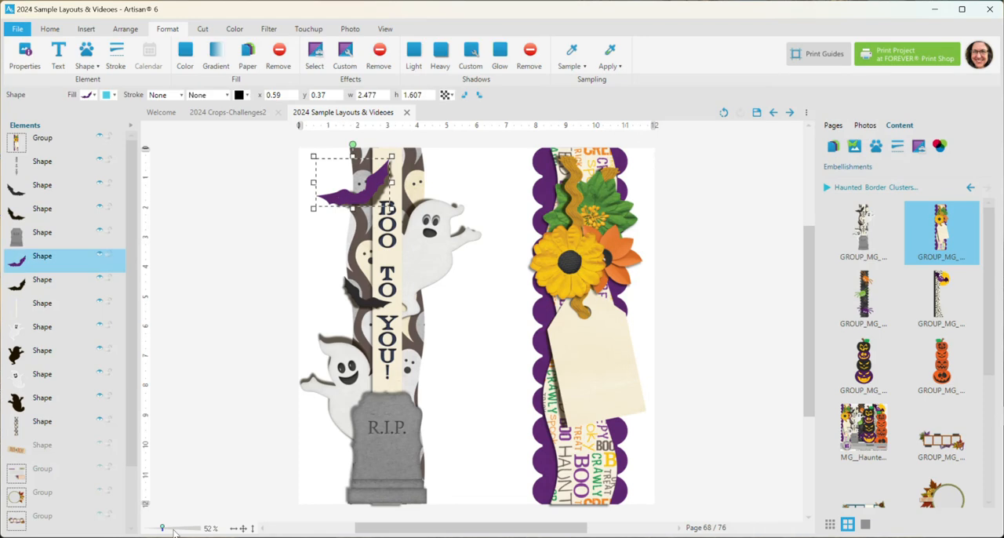
pyautogui.click(234, 528)
pyautogui.moveTo(808, 343); pyautogui.dragTo(808, 295)
pyautogui.click(268, 29)
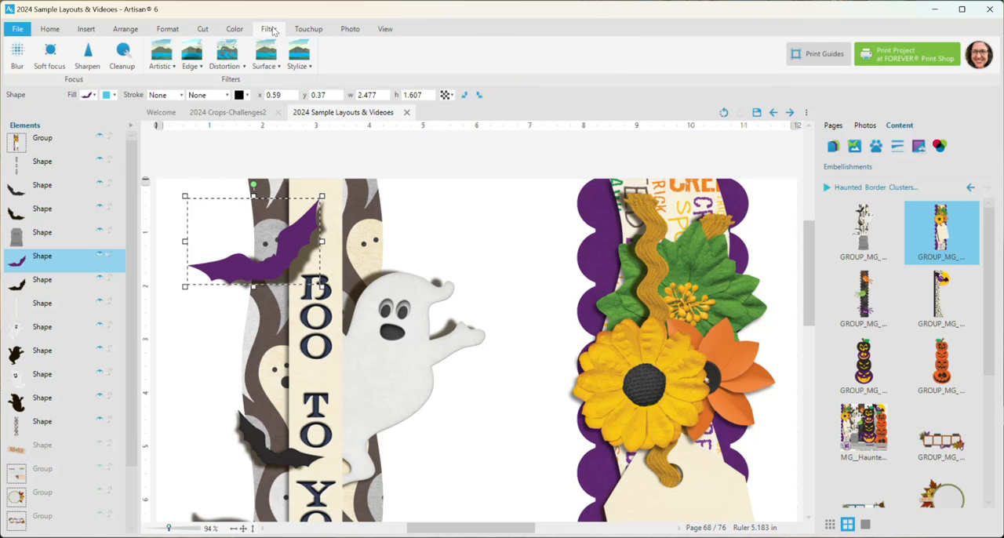
pyautogui.click(265, 57)
pyautogui.click(337, 92)
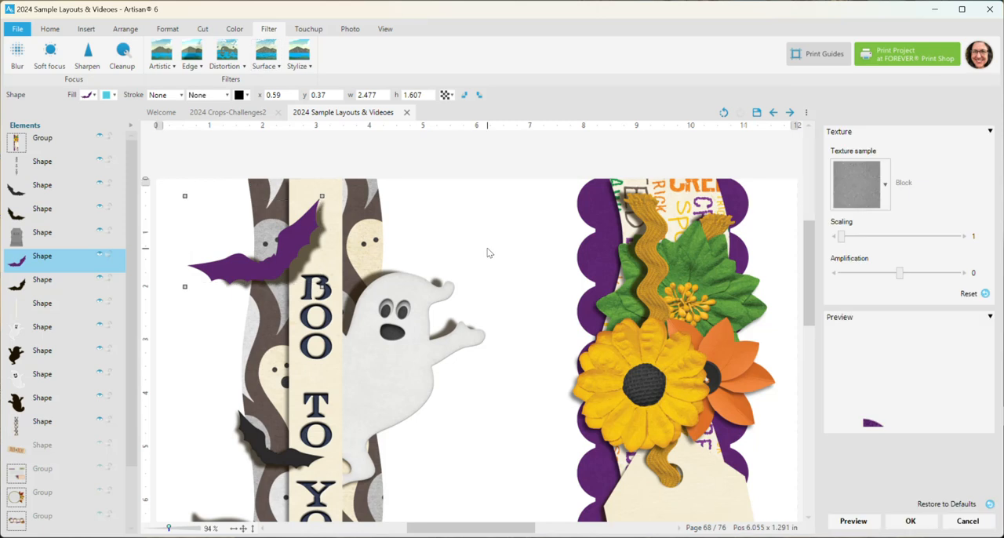
pyautogui.click(910, 521)
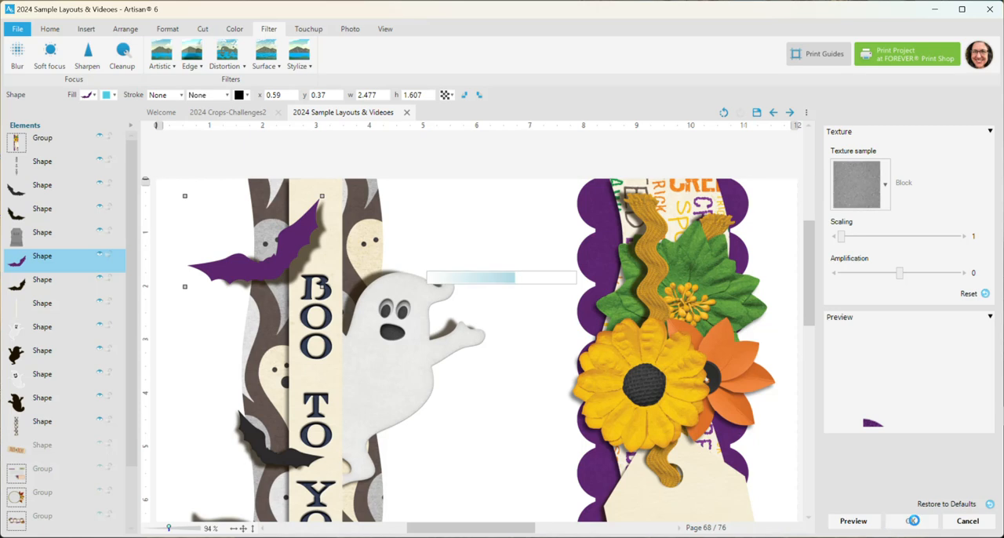
pyautogui.scroll(-3, 361, 235)
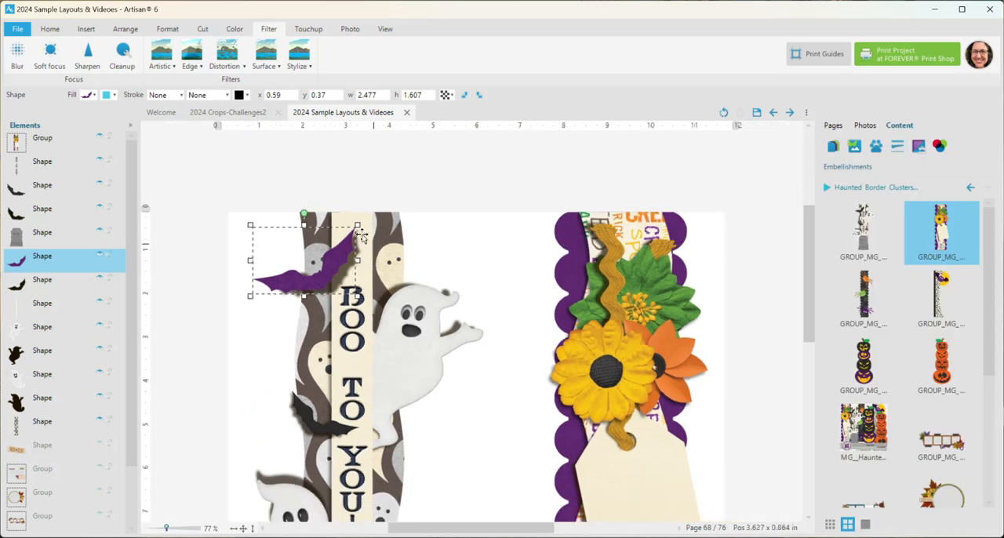
pyautogui.moveTo(808, 283); pyautogui.dragTo(821, 317)
pyautogui.scroll(-2, 571, 342)
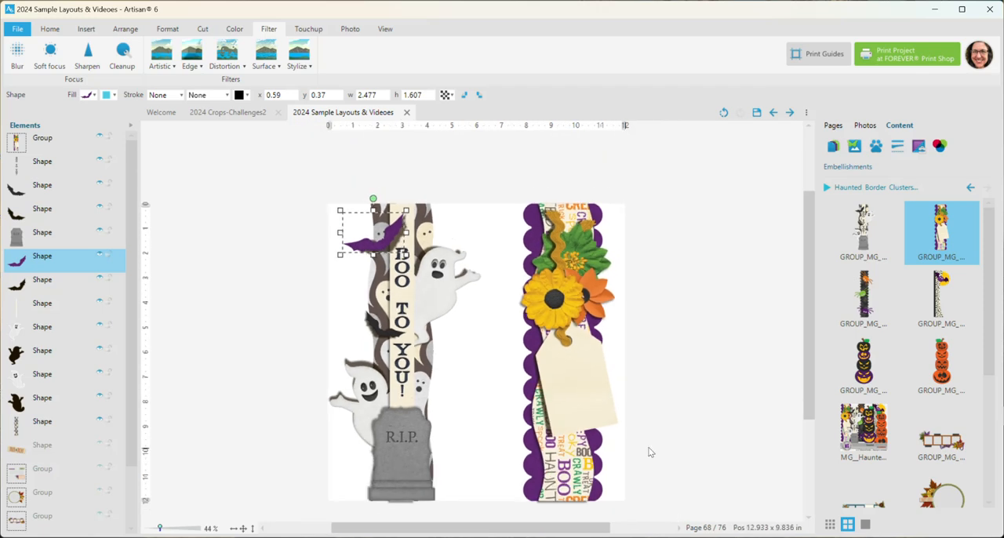
# - Move all the ghost and tombstone border elements together to the left, partly off the page edge
pyautogui.moveTo(582, 528); pyautogui.dragTo(613, 530)
pyautogui.moveTo(808, 359); pyautogui.dragTo(809, 380)
pyautogui.scroll(2, 531, 298)
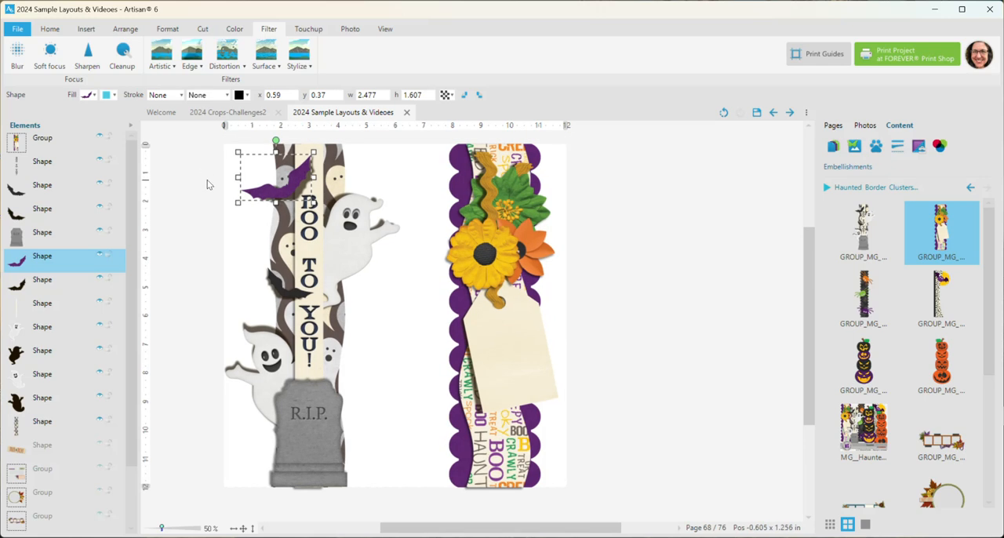
pyautogui.moveTo(195, 136); pyautogui.dragTo(409, 506)
pyautogui.moveTo(312, 339); pyautogui.dragTo(210, 339)
pyautogui.click(562, 238)
# - Move the flower border cluster left to about x 3.17, y 0
pyautogui.moveTo(416, 136); pyautogui.dragTo(620, 513)
pyautogui.moveTo(515, 352); pyautogui.dragTo(381, 355)
pyautogui.click(471, 346)
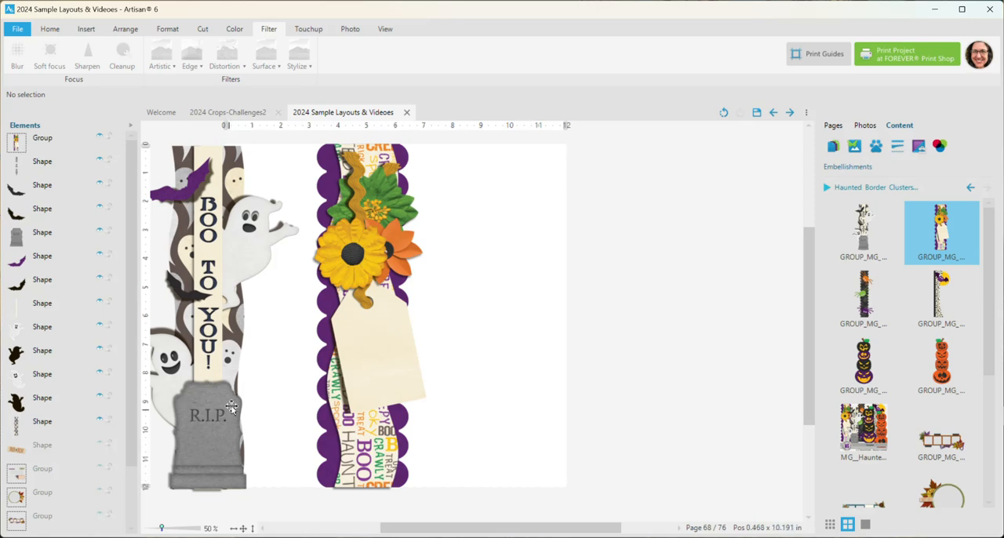
# - Ungroup the flower border cluster and clear the selection
pyautogui.click(369, 358)
pyautogui.rightClick(366, 333)
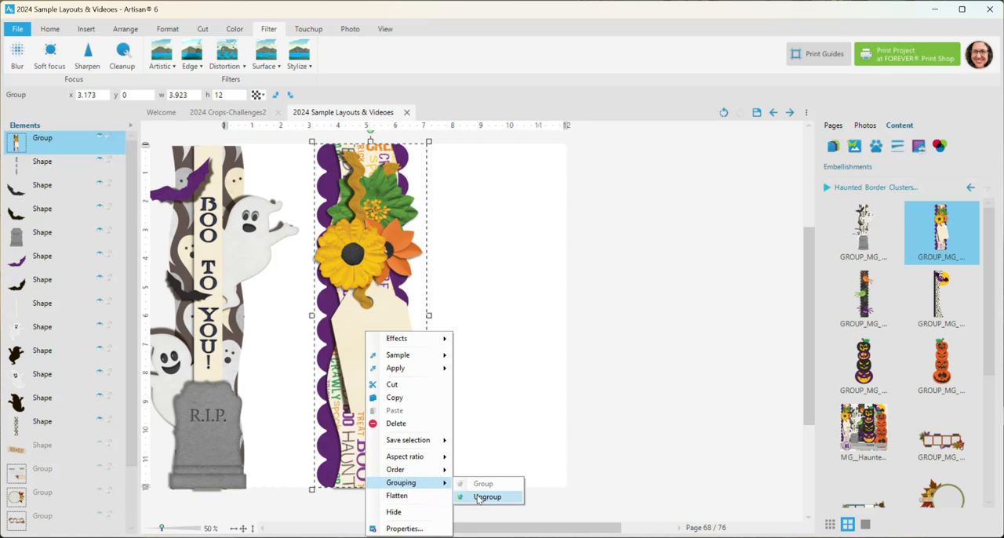
pyautogui.click(486, 497)
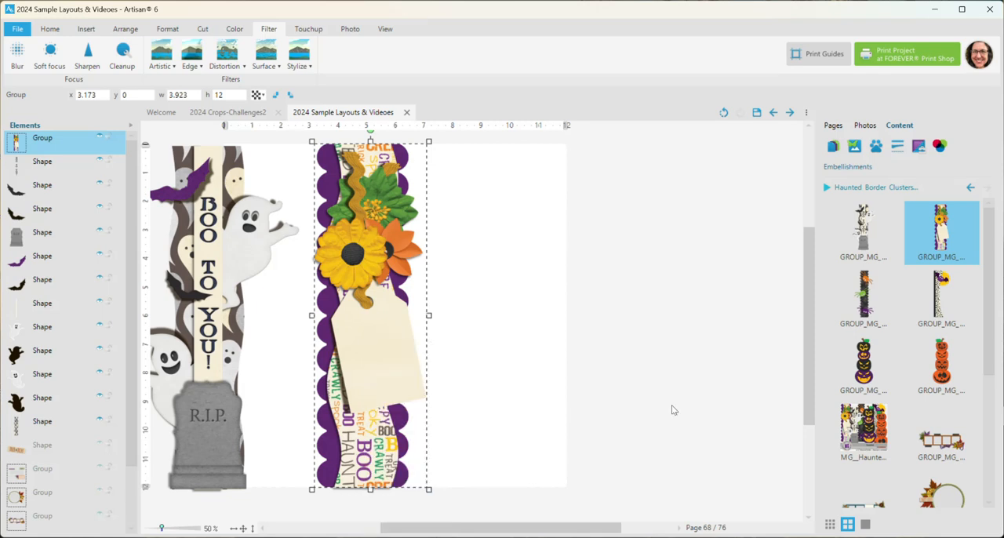
pyautogui.click(660, 350)
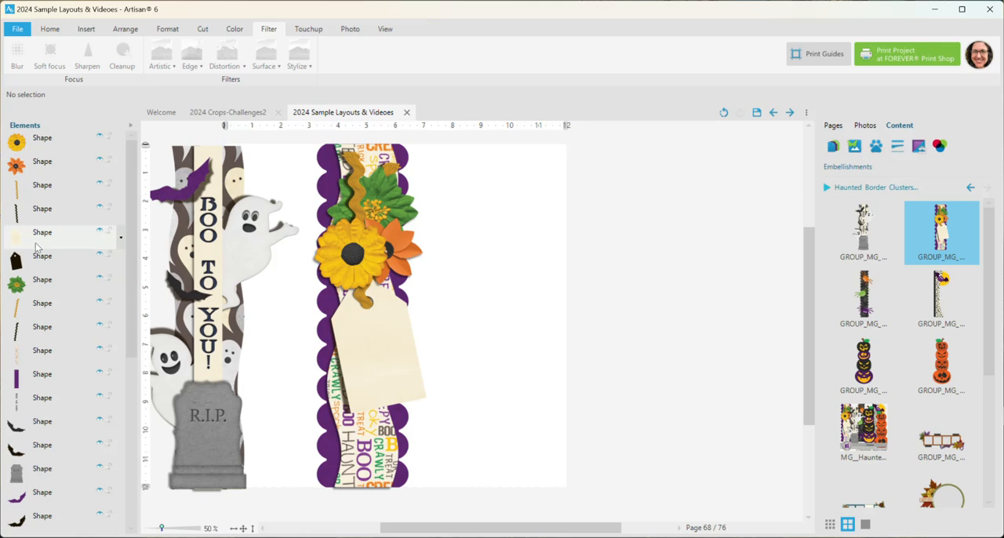
# - Group the cream tag with its black shadow shape
pyautogui.click(387, 359)
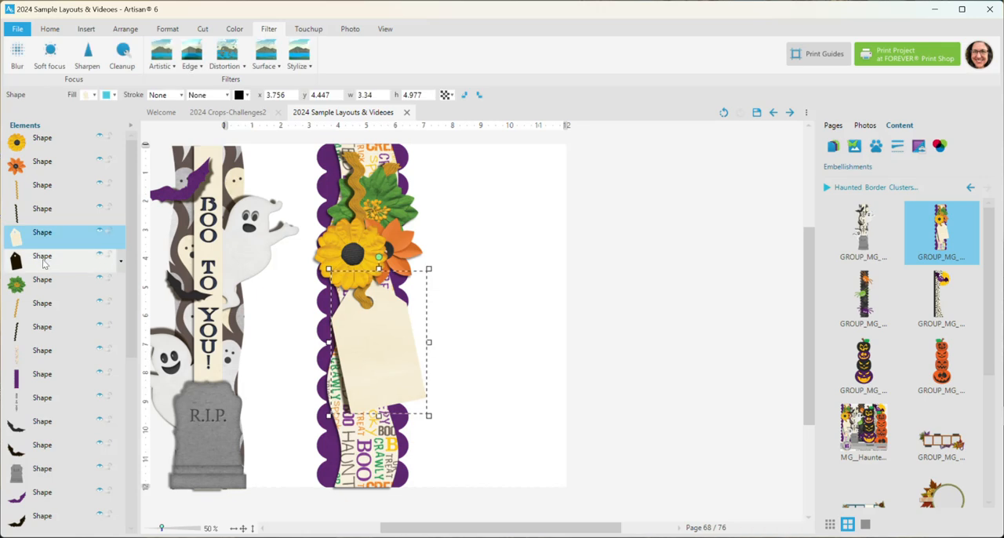
pyautogui.keyDown('ctrl'); pyautogui.click(50, 264); pyautogui.keyUp('ctrl')
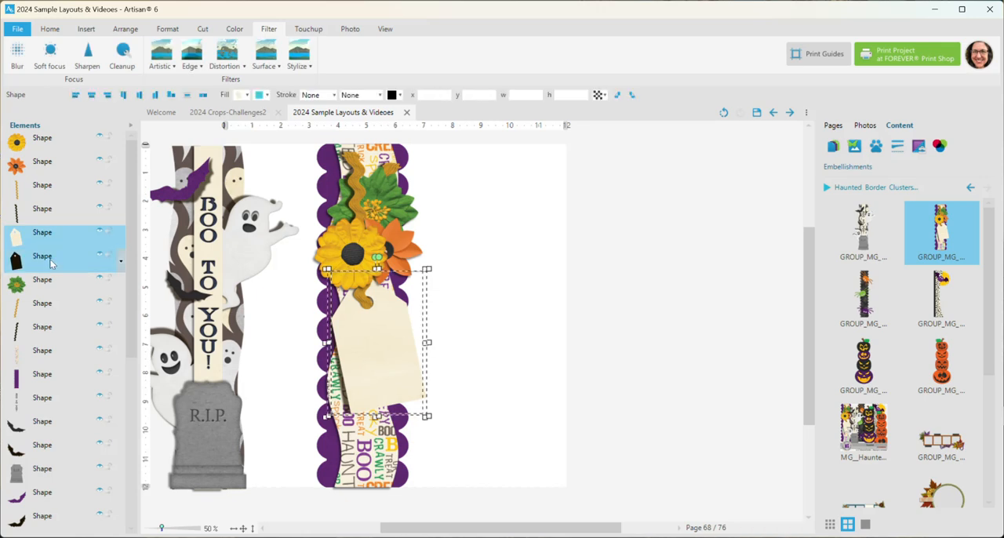
pyautogui.rightClick(65, 257)
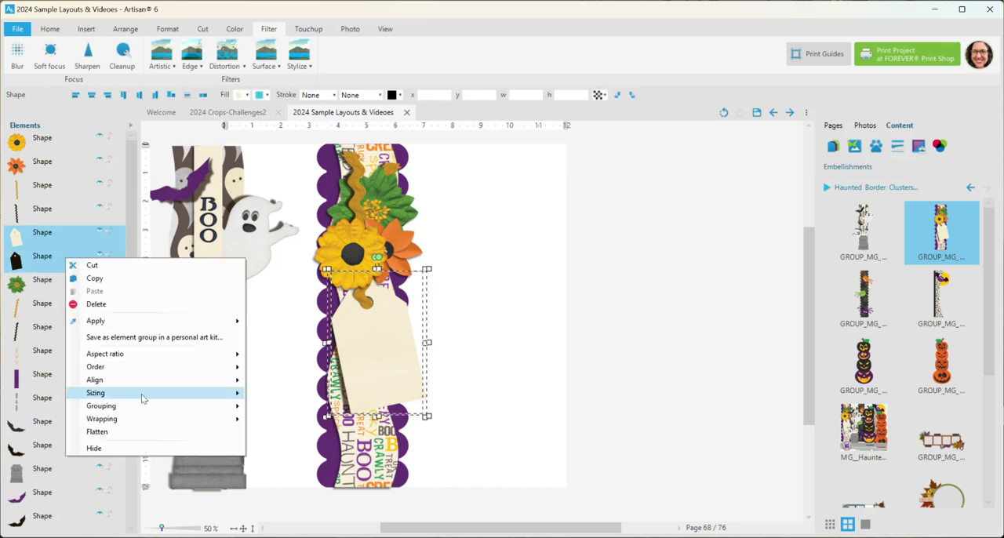
pyautogui.moveTo(149, 405)
pyautogui.click(264, 409)
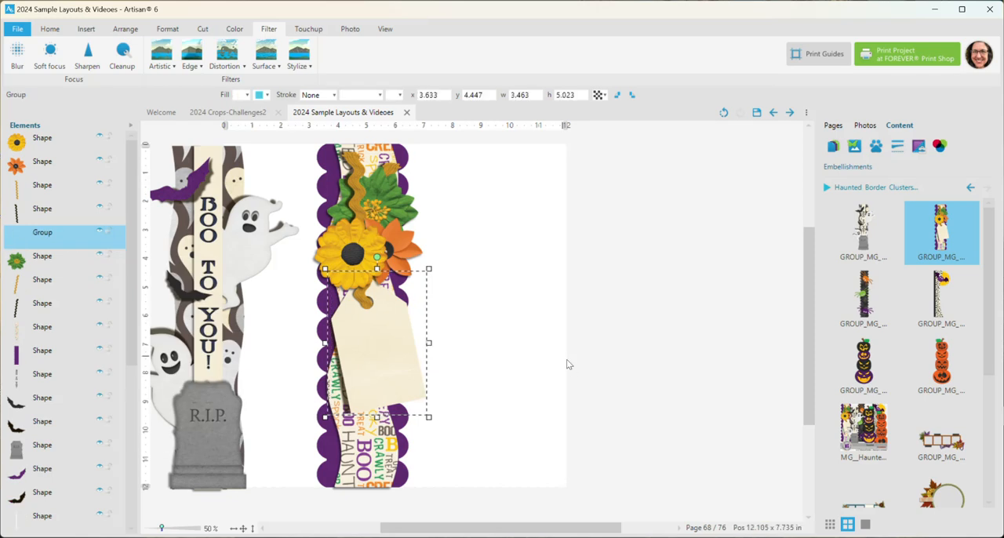
# - Rotate the tag group counterclockwise so it angles out from the border and move it to about x 3.28, y 6
pyautogui.moveTo(377, 257); pyautogui.dragTo(288, 272)
pyautogui.moveTo(386, 348); pyautogui.dragTo(414, 325)
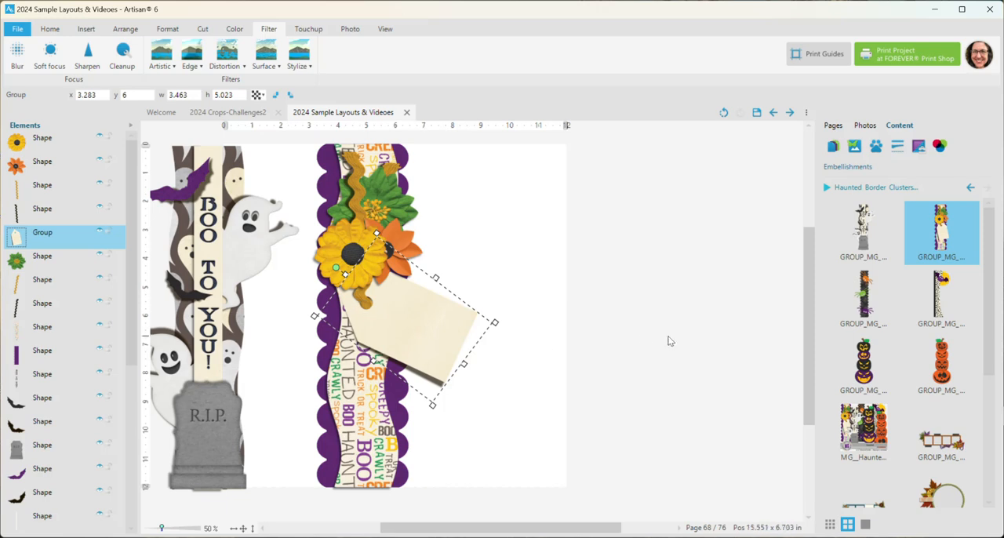
pyautogui.click(669, 299)
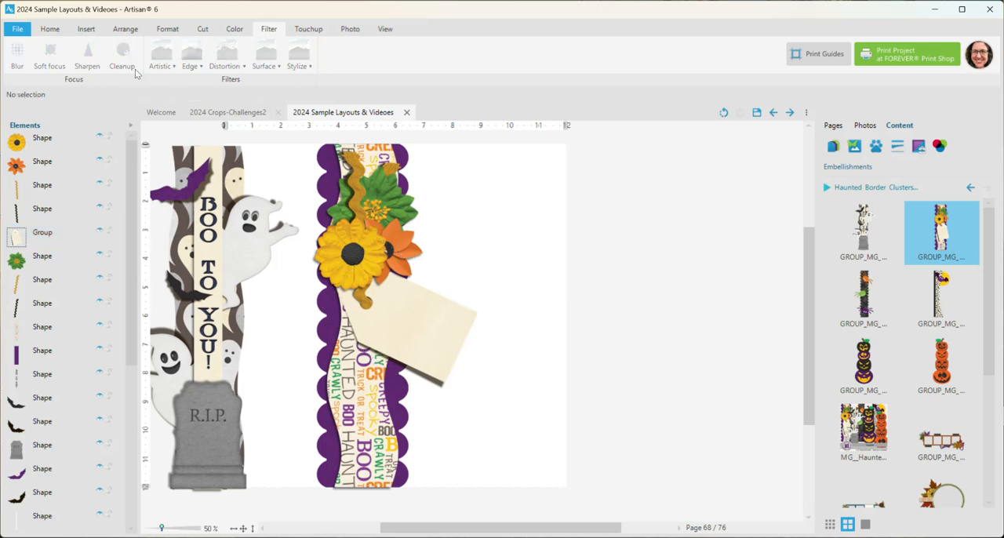
# - Insert an empty 4 x 4 photo frame at about x 4.47, y 6.91 and place it just behind the tag group
pyautogui.click(86, 29)
pyautogui.click(59, 54)
pyautogui.moveTo(410, 242); pyautogui.dragTo(366, 375)
pyautogui.moveTo(63, 141); pyautogui.dragTo(83, 244)
pyautogui.click(639, 466)
# - Widen the photo frame toward the page's outer edge and make it slightly taller
pyautogui.click(440, 441)
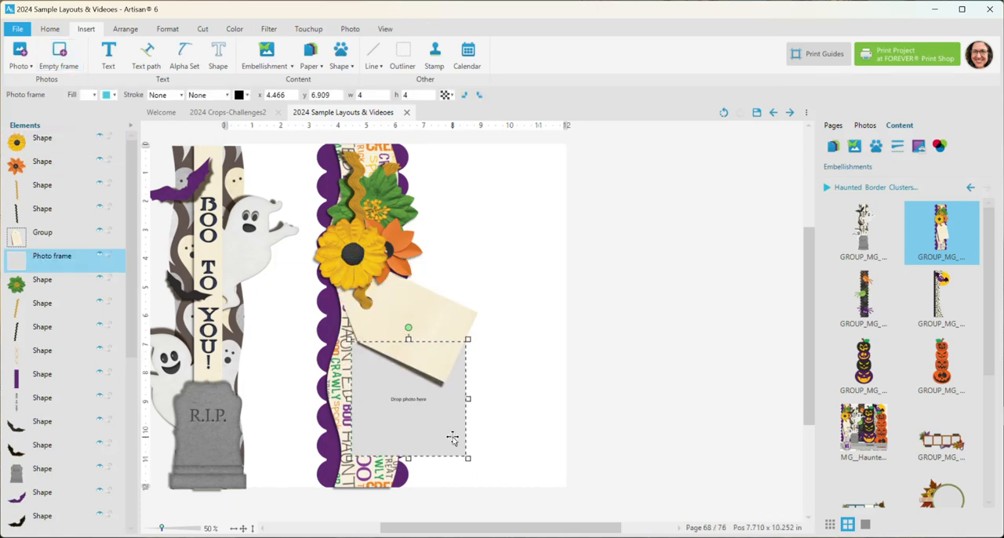
pyautogui.moveTo(469, 400); pyautogui.dragTo(534, 401)
pyautogui.moveTo(442, 458); pyautogui.dragTo(442, 469)
pyautogui.click(553, 380)
# - Rotate the tag group nearly horizontal and shift it up to about x 3.57, y 6.60, just above the photo frame
pyautogui.click(453, 320)
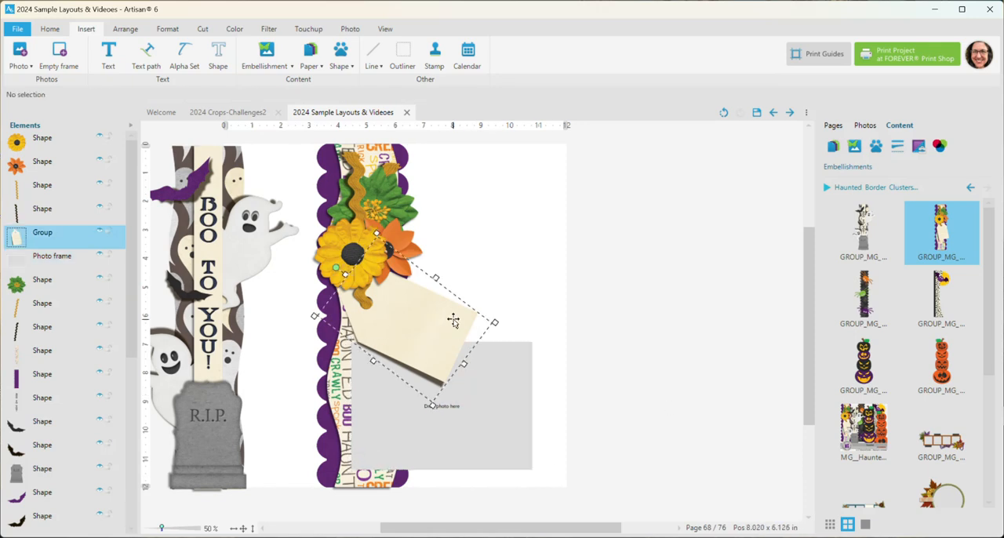
pyautogui.moveTo(334, 267); pyautogui.dragTo(321, 295)
pyautogui.moveTo(460, 330); pyautogui.dragTo(462, 314)
pyautogui.click(592, 312)
# - Ungroup the tag from its shadow shape and clear the selection
pyautogui.click(382, 324)
pyautogui.rightClick(75, 233)
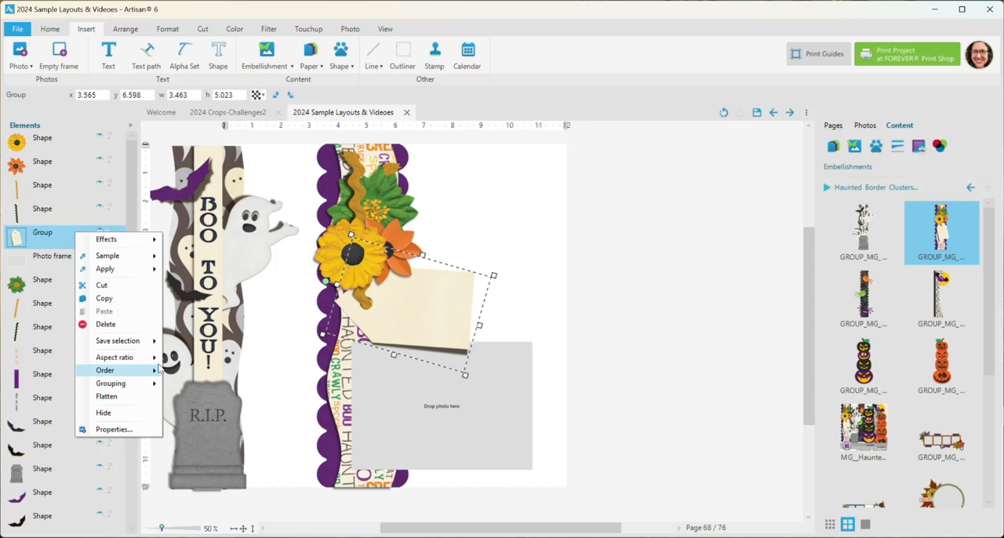
pyautogui.moveTo(153, 390)
pyautogui.click(197, 397)
pyautogui.click(629, 321)
# - Hide the tag's separate shadow shape and try a heavy shadow on the tag instead
pyautogui.click(52, 259)
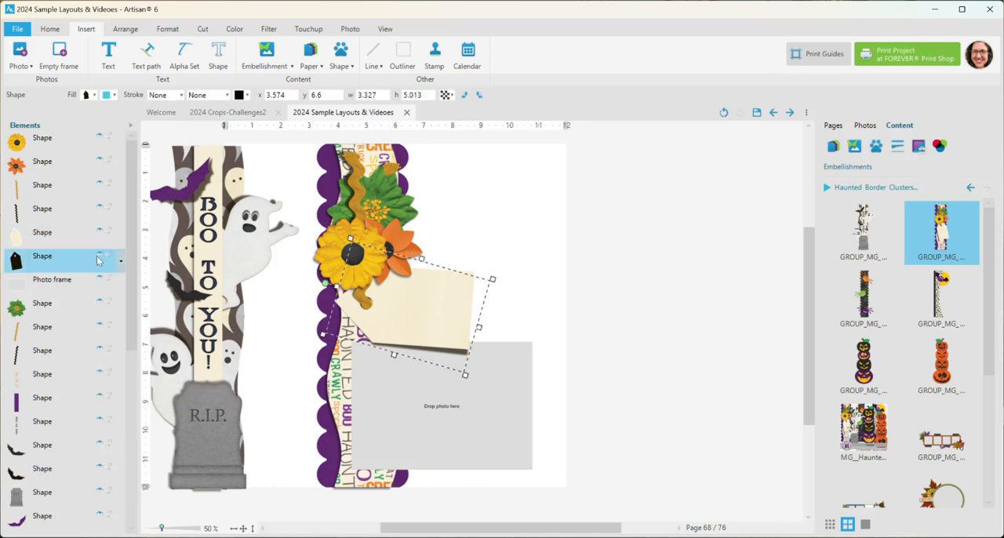
pyautogui.click(167, 28)
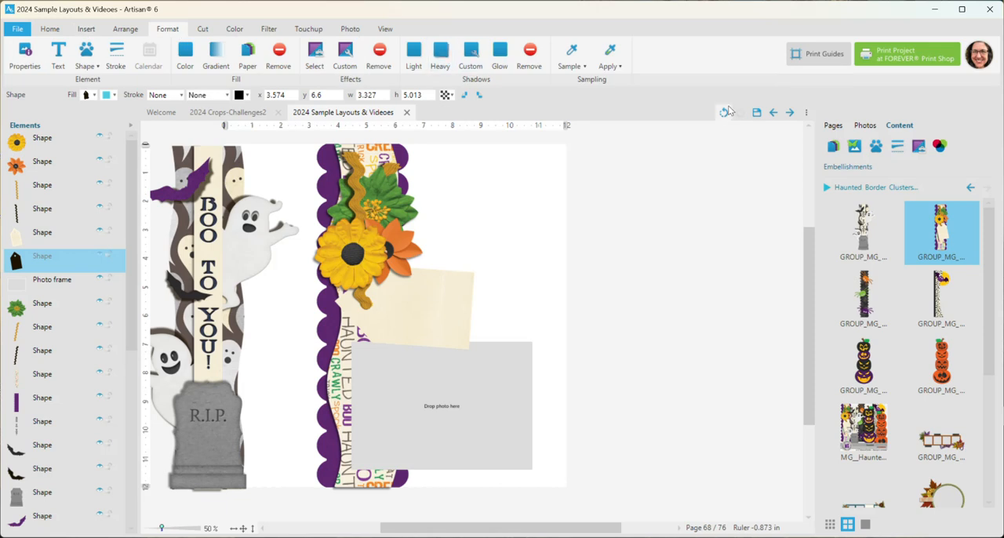
pyautogui.click(439, 292)
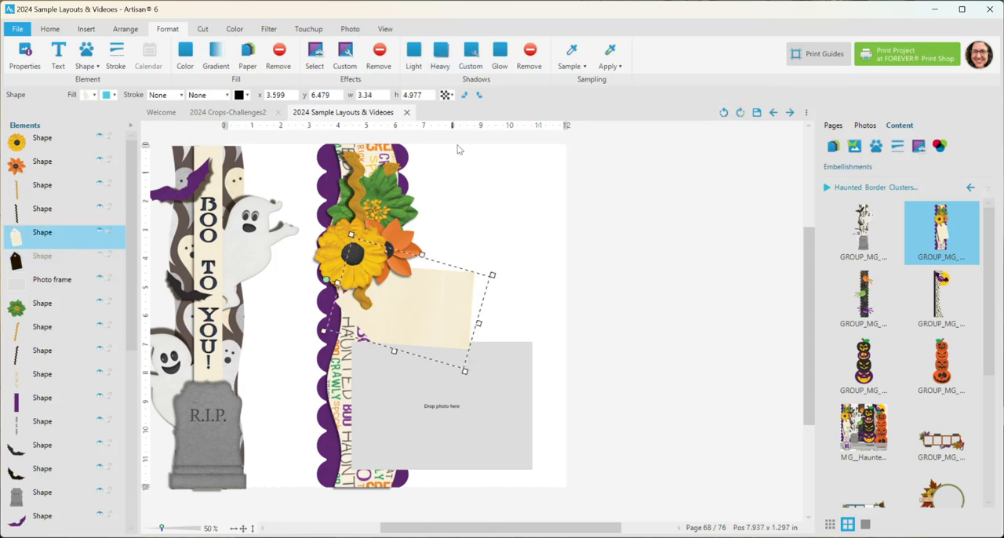
pyautogui.click(441, 63)
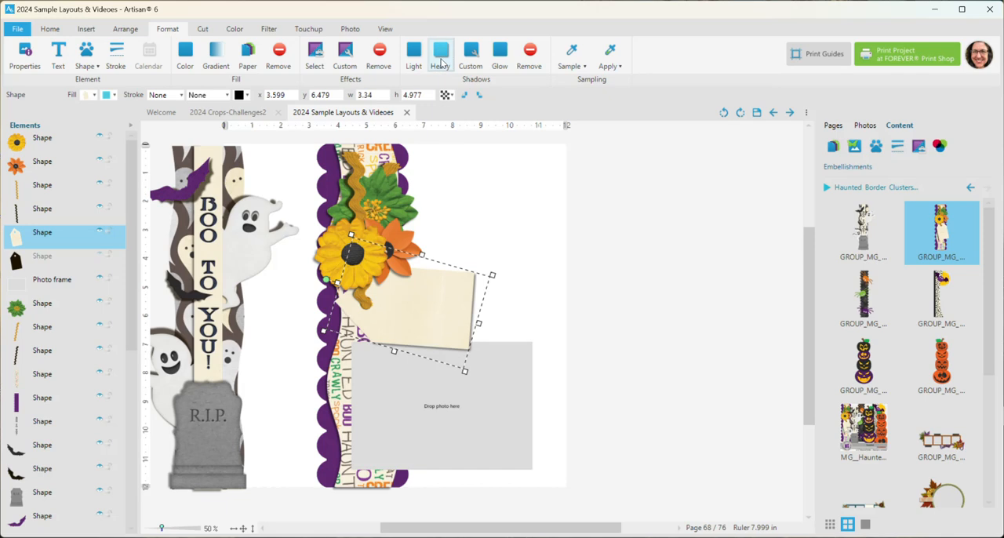
# - Remove the tag's heavy shadow and show its separate shadow shape again
pyautogui.click(530, 57)
pyautogui.click(99, 264)
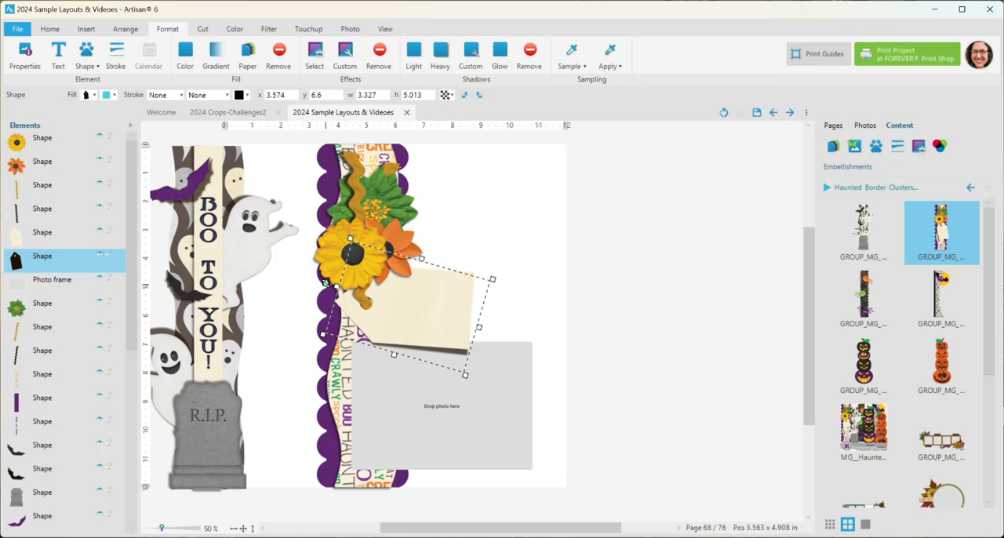
# - Try rotating the tag's shadow shape to about -70 degrees
pyautogui.moveTo(324, 281); pyautogui.dragTo(327, 277)
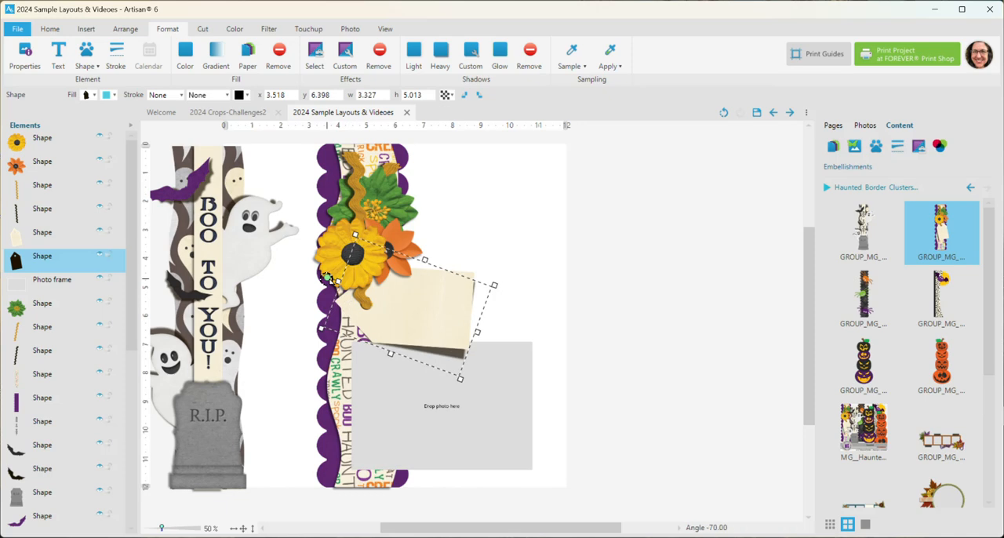
pyautogui.click(620, 357)
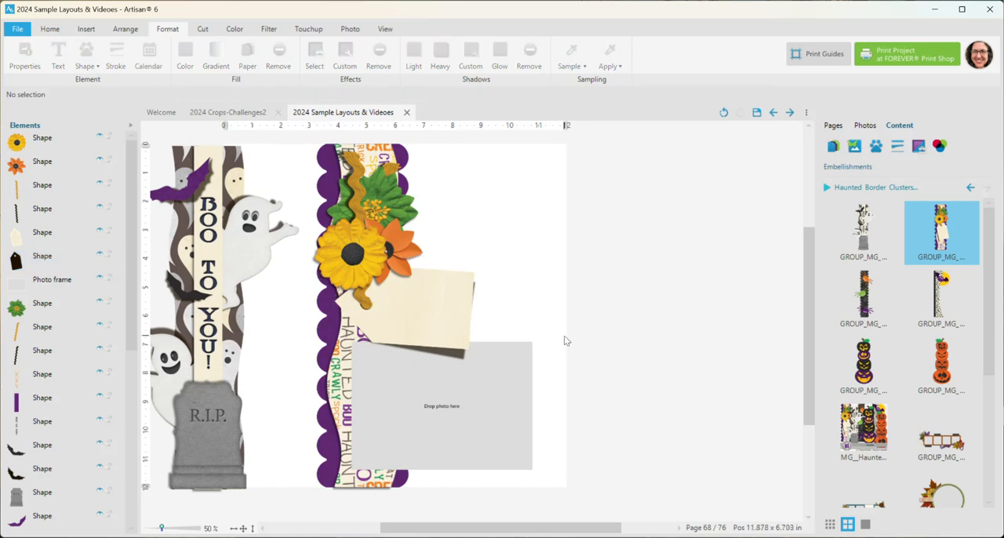
pyautogui.hotkey('ctrl', 'z')
# - Nudge the tag's shadow shape vertically to fine-tune its offset below the tag
pyautogui.moveTo(451, 351); pyautogui.dragTo(451, 350)
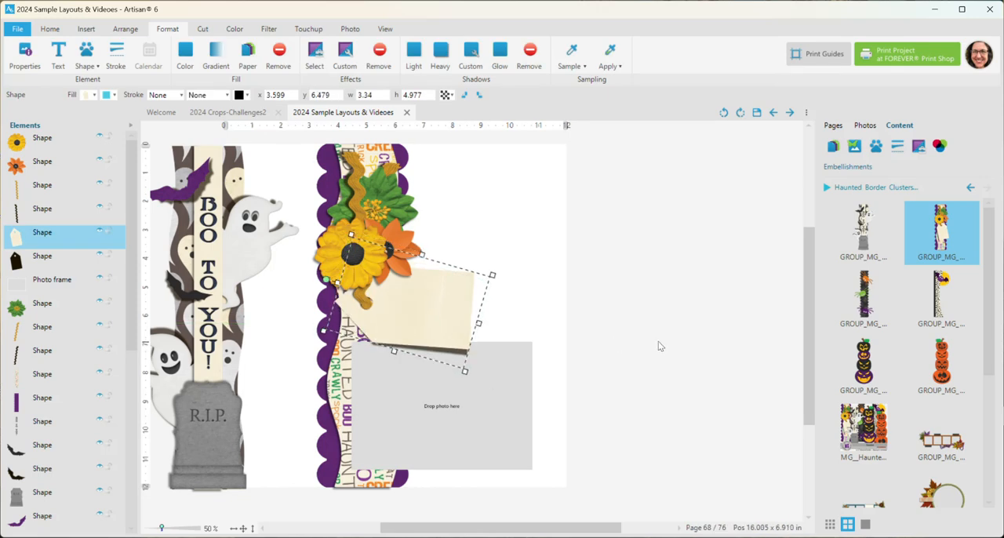
pyautogui.click(70, 257)
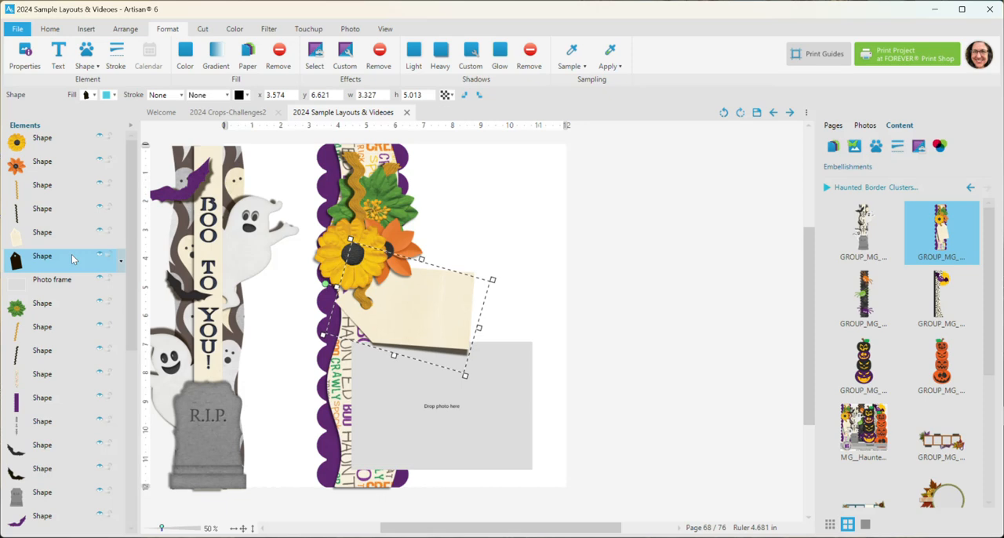
pyautogui.press('Down')
pyautogui.press('Down')
pyautogui.press('Down')
pyautogui.press('Down')
pyautogui.press('Up')
pyautogui.press('Up')
pyautogui.press('Up')
pyautogui.press('Up')
pyautogui.press('Up')
pyautogui.click(679, 215)
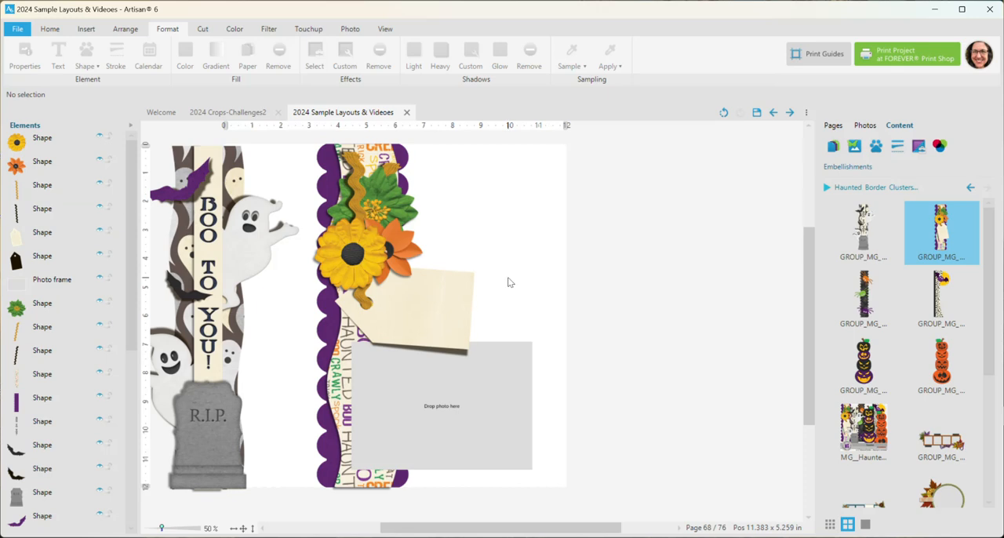
# - Deepen the yellow flower's shadow with custom shadow settings while it sits beside the border, and move it back onto the border
pyautogui.moveTo(352, 255); pyautogui.dragTo(461, 227)
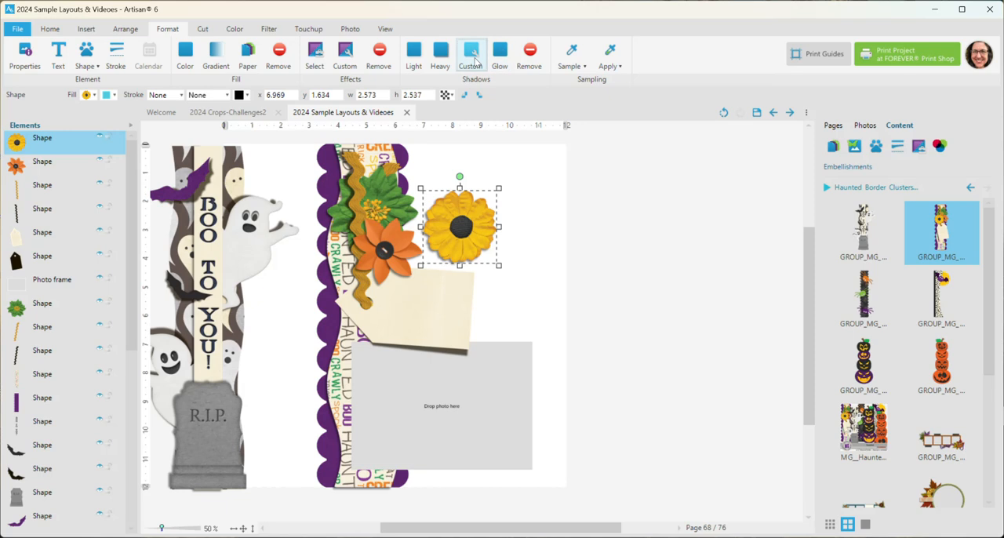
pyautogui.click(472, 57)
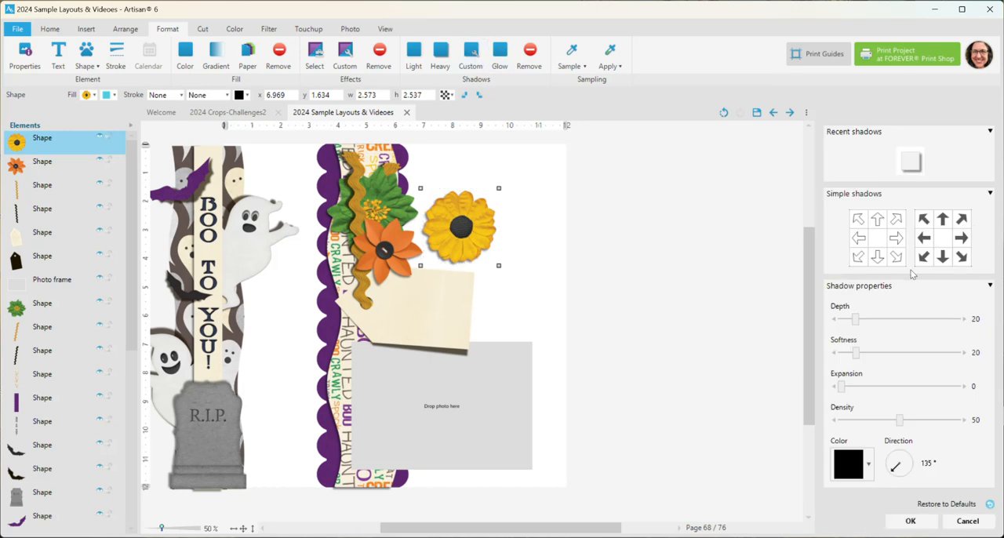
pyautogui.moveTo(856, 319); pyautogui.dragTo(868, 323)
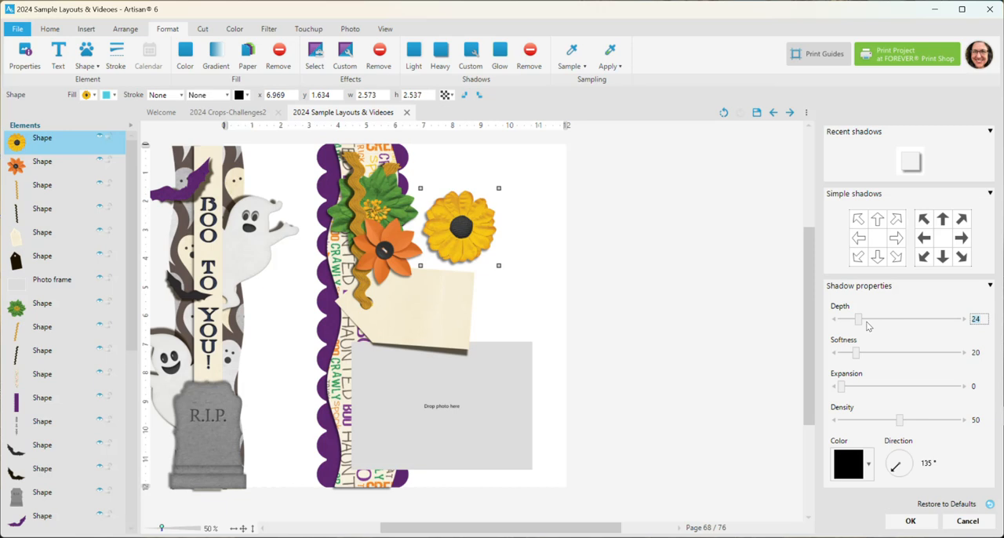
pyautogui.moveTo(870, 323); pyautogui.dragTo(868, 323)
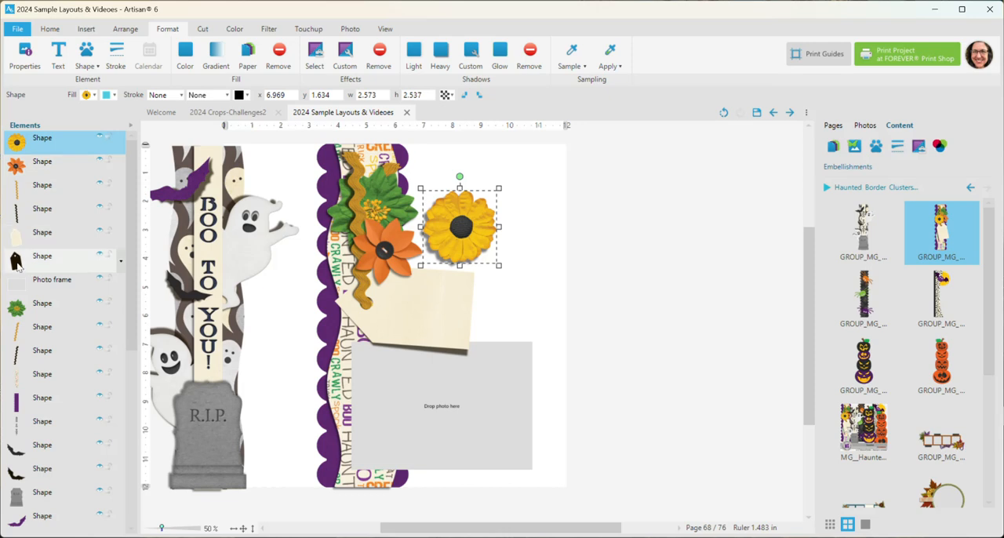
pyautogui.moveTo(465, 228); pyautogui.dragTo(360, 240)
# - Select all elements of both border clusters together with the photo frame and delete them from the page
pyautogui.scroll(-1, 623, 291)
pyautogui.moveTo(185, 164); pyautogui.dragTo(535, 473)
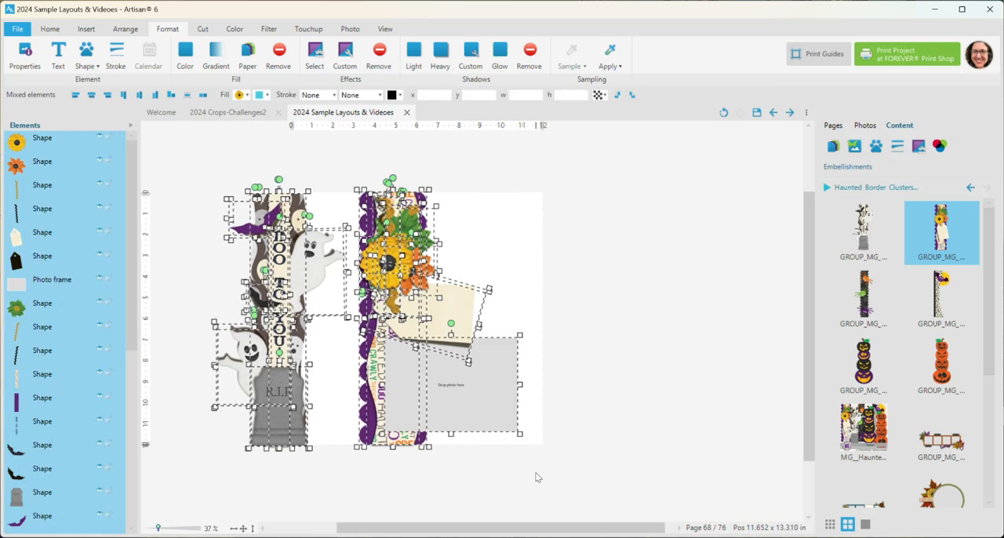
pyautogui.press('Delete')
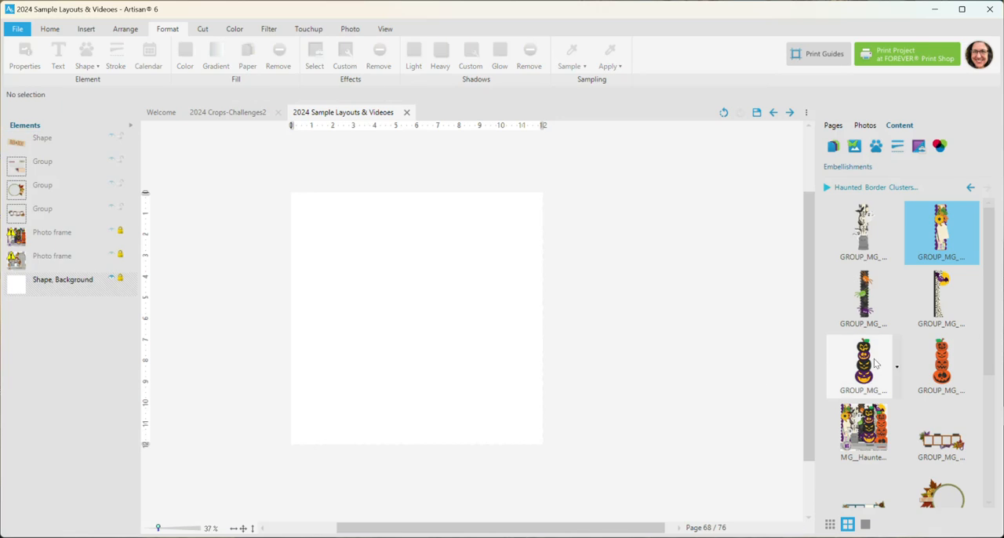
# - Add the black and purple pumpkin stack to the page and move it toward the left edge
pyautogui.click(896, 367)
pyautogui.click(895, 367)
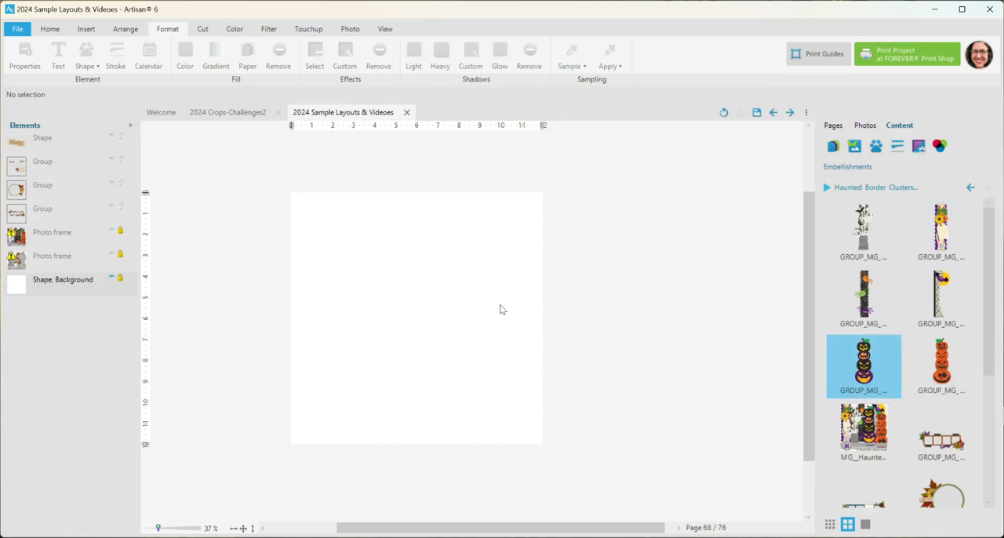
pyautogui.click(252, 529)
pyautogui.scroll(-1, 472, 280)
pyautogui.moveTo(485, 302); pyautogui.dragTo(357, 304)
# - Add the orange pumpkin stack and space the two stacks side by side, with the black and purple one at x 0
pyautogui.click(941, 356)
pyautogui.rightClick(942, 357)
pyautogui.click(937, 361)
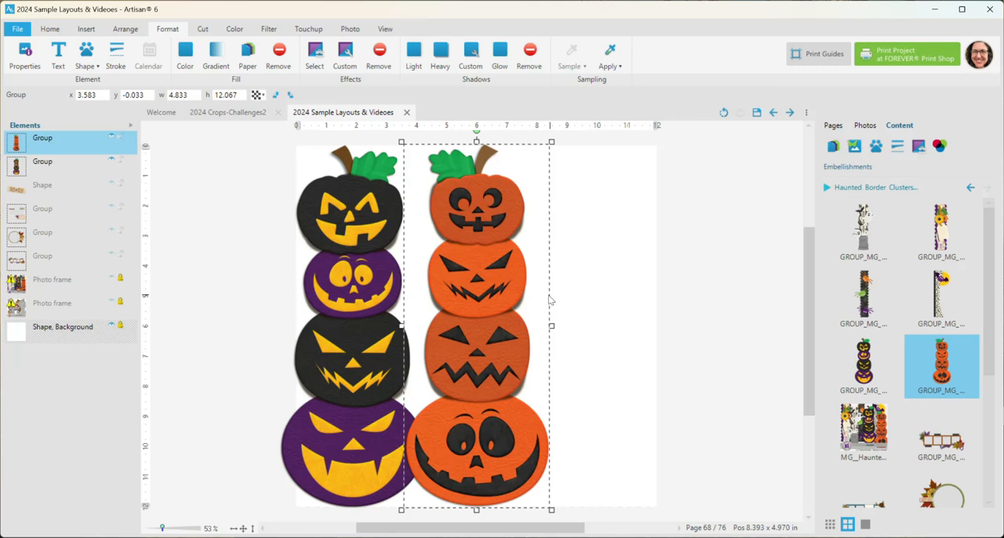
pyautogui.moveTo(514, 299); pyautogui.dragTo(590, 297)
pyautogui.moveTo(380, 331); pyautogui.dragTo(398, 328)
# - Ungroup the black and purple pumpkin stack and clear the selection
pyautogui.rightClick(396, 285)
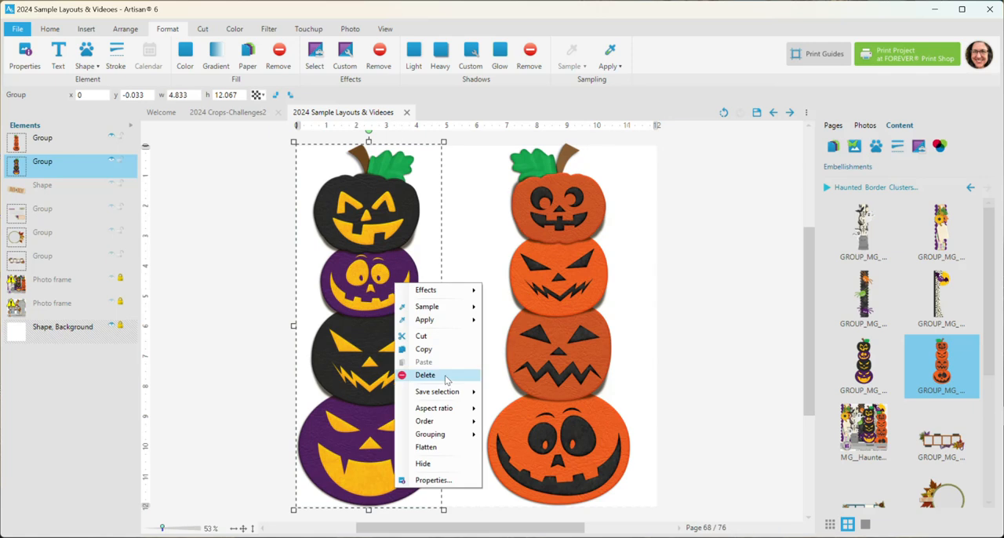
pyautogui.moveTo(446, 434)
pyautogui.click(514, 449)
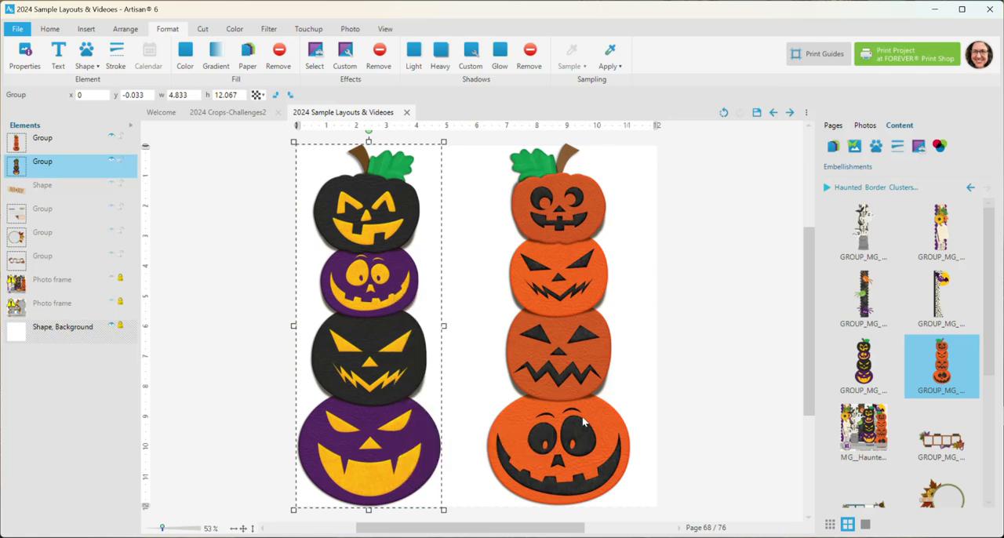
pyautogui.click(677, 341)
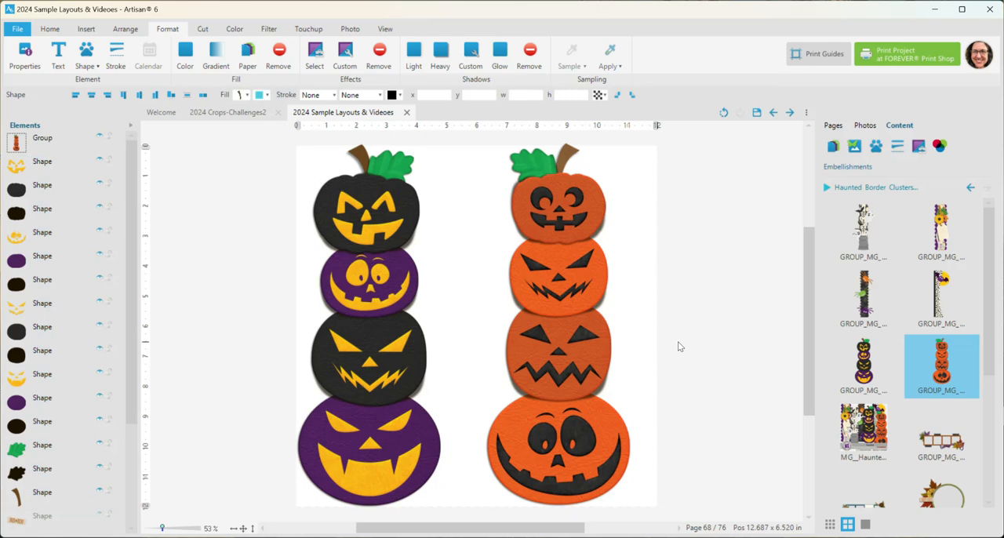
# - Ungroup the orange pumpkin stack into its separate pieces and clear the selection
pyautogui.click(581, 333)
pyautogui.rightClick(581, 331)
pyautogui.moveTo(635, 480)
pyautogui.click(729, 445)
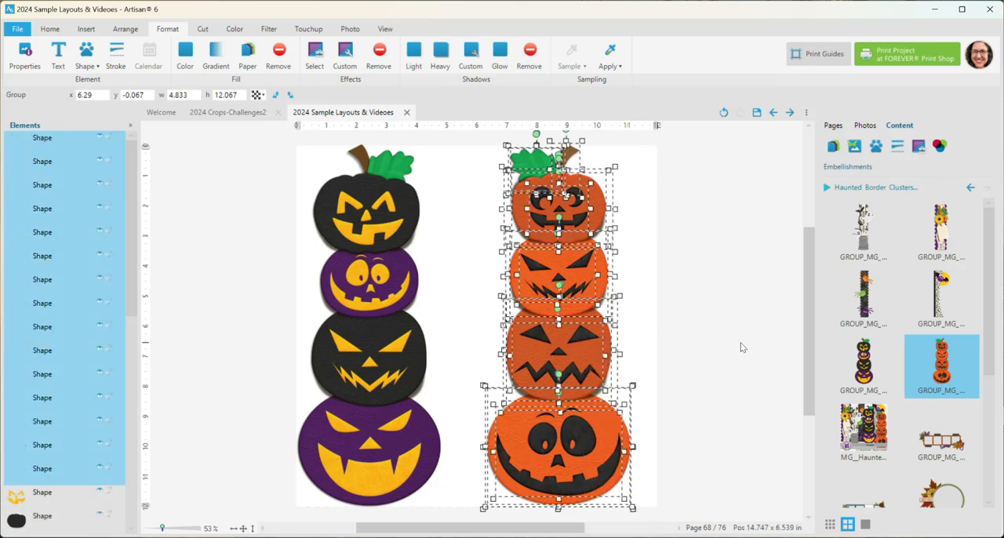
pyautogui.click(738, 343)
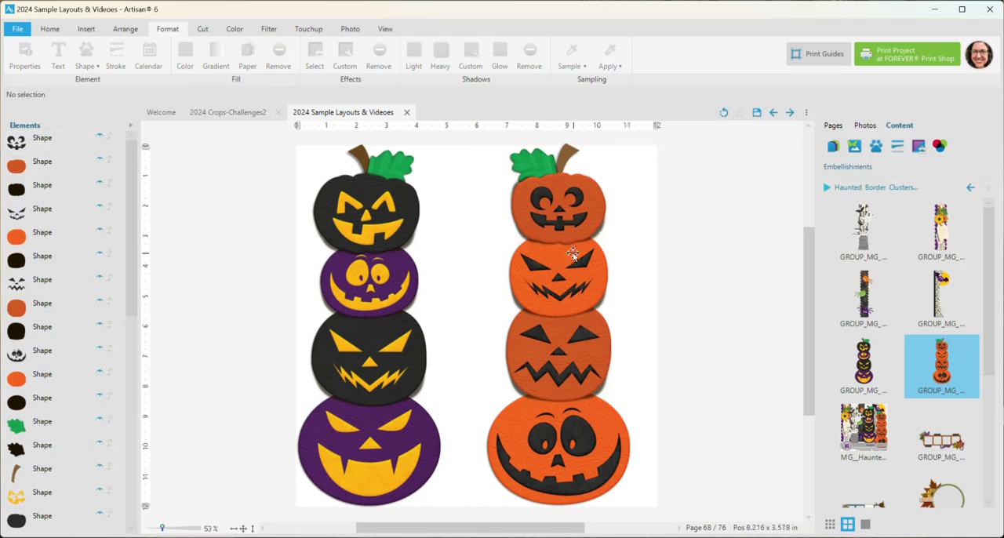
# - Swap the faces of the two top pumpkins, bringing the yellow face to the front so it sits above the orange pumpkin
pyautogui.moveTo(541, 193); pyautogui.dragTo(463, 237)
pyautogui.moveTo(382, 229); pyautogui.dragTo(473, 217)
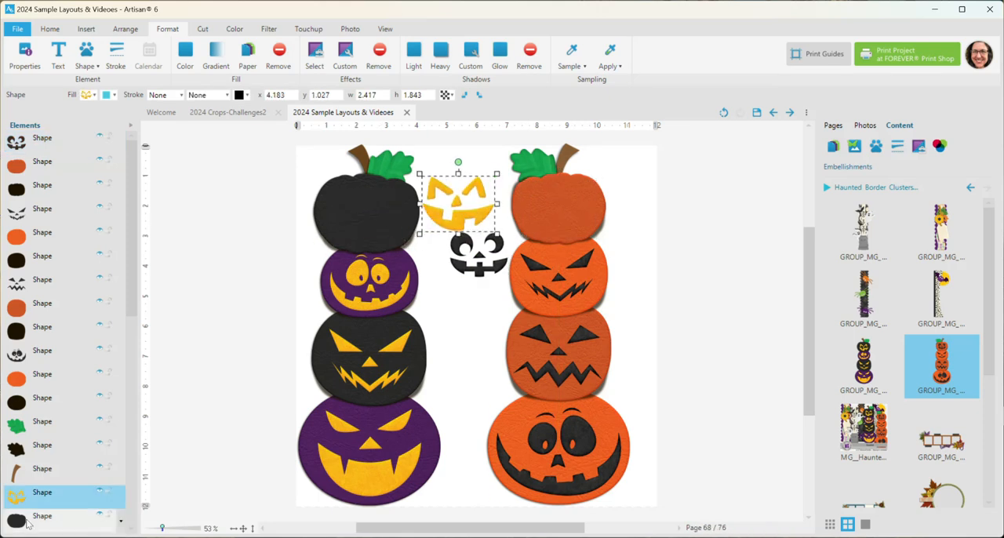
pyautogui.moveTo(92, 137); pyautogui.dragTo(92, 136)
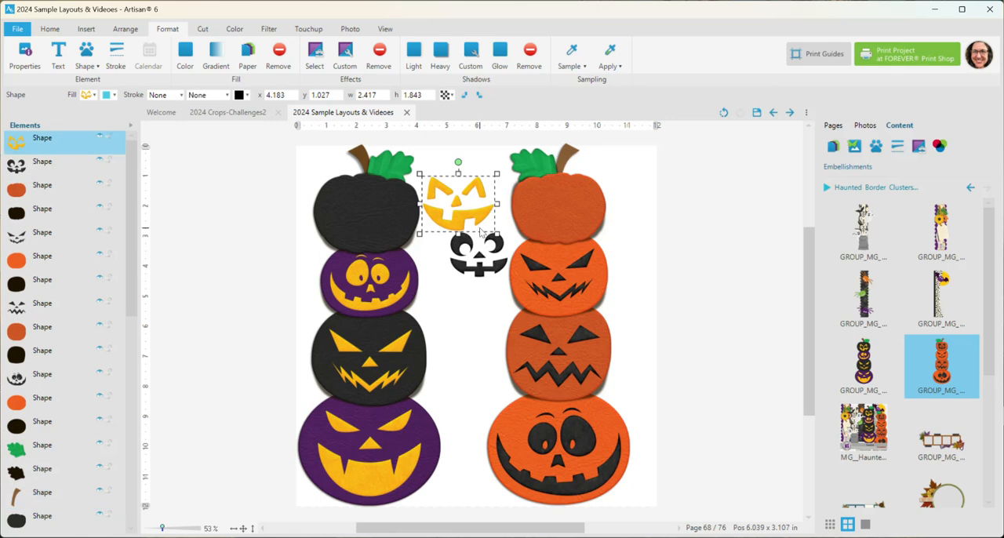
pyautogui.moveTo(475, 222); pyautogui.dragTo(575, 226)
pyautogui.moveTo(499, 264); pyautogui.dragTo(390, 222)
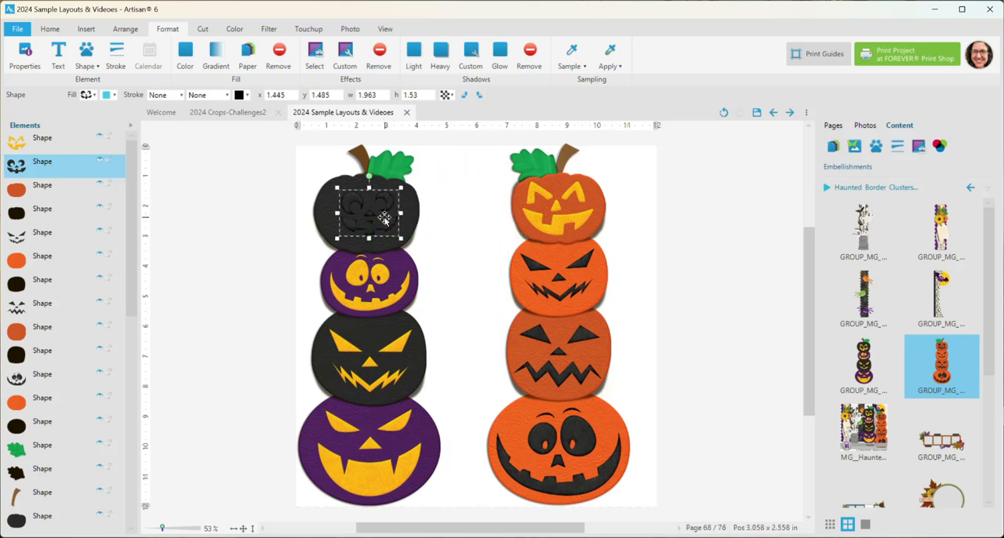
# - Recolor the face on the top black pumpkin with the golden yellow already used on the page
pyautogui.click(185, 55)
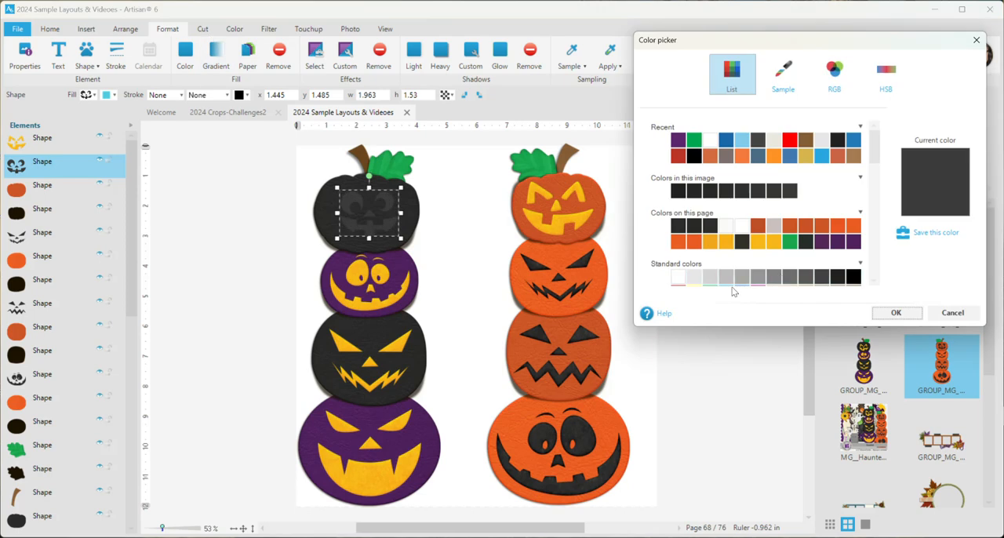
pyautogui.click(756, 241)
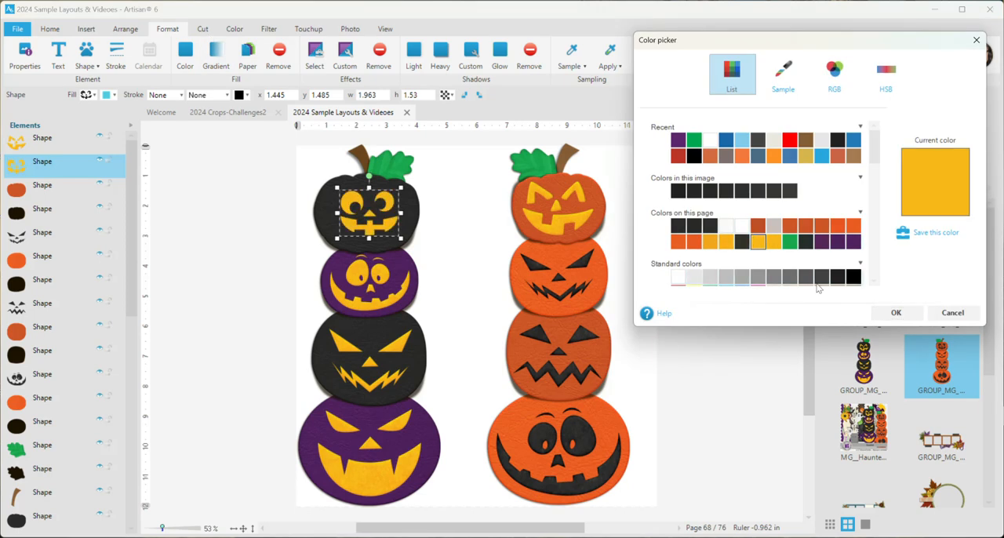
pyautogui.click(895, 312)
pyautogui.click(752, 298)
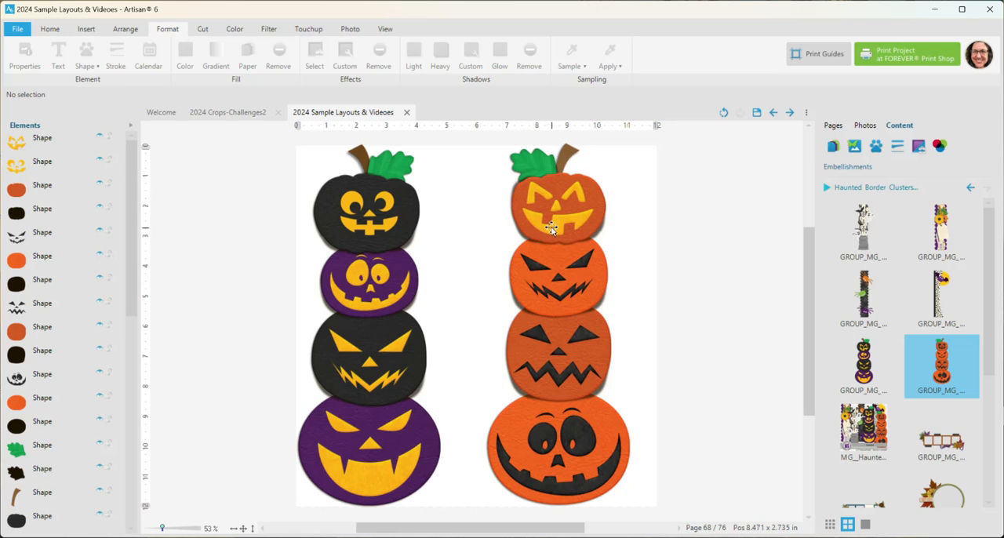
# - Add an inside shadow with a depth of 25 to the yellow face on the top orange pumpkin
pyautogui.click(554, 227)
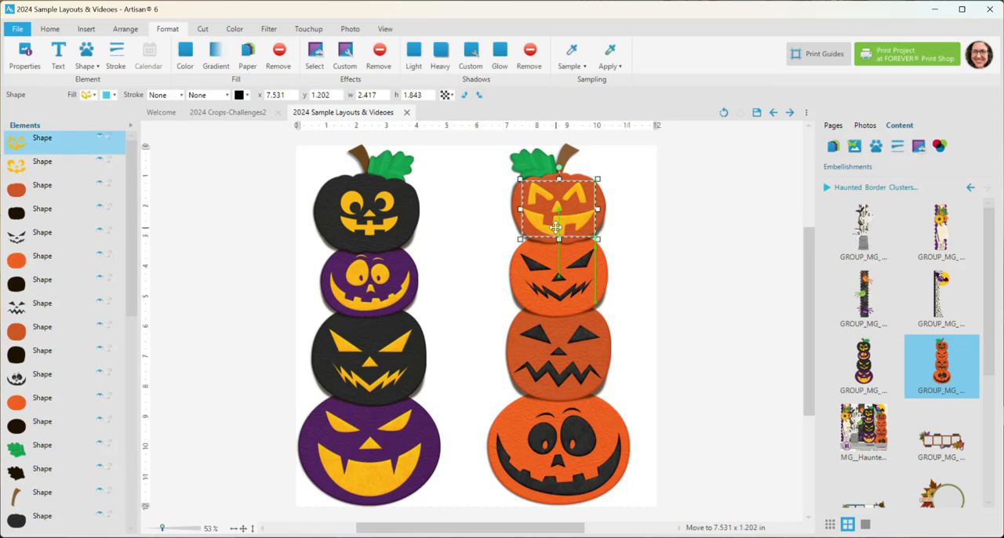
pyautogui.rightClick(557, 229)
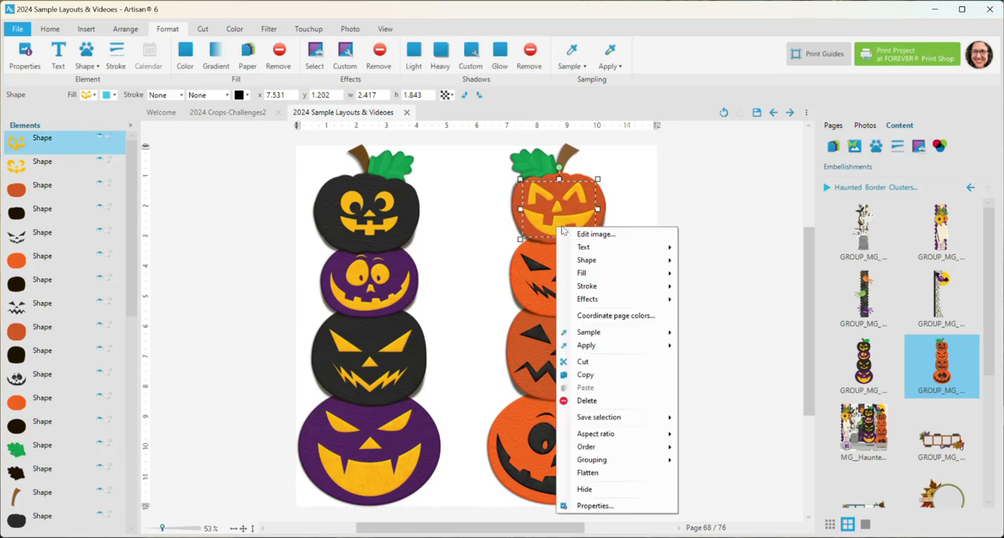
pyautogui.moveTo(599, 300)
pyautogui.click(704, 303)
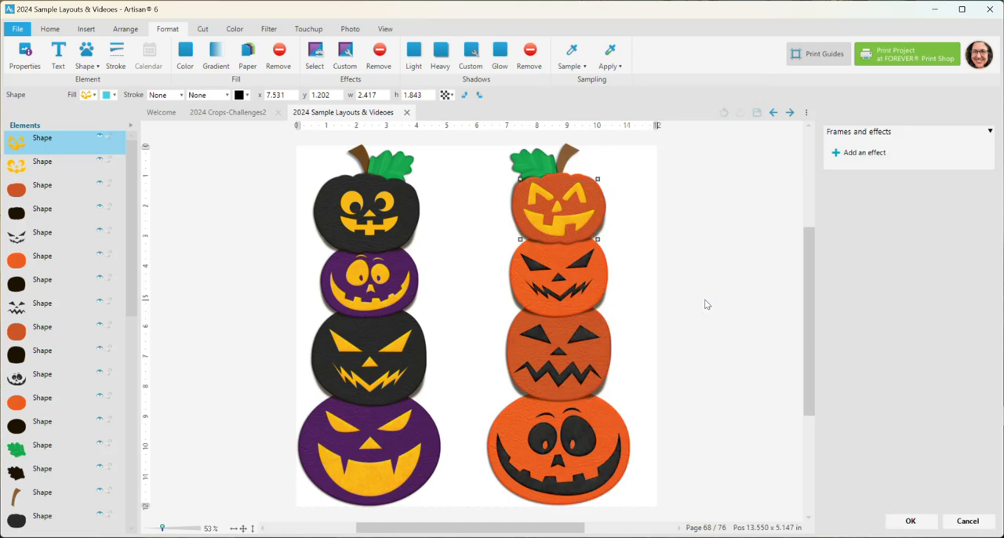
pyautogui.click(863, 152)
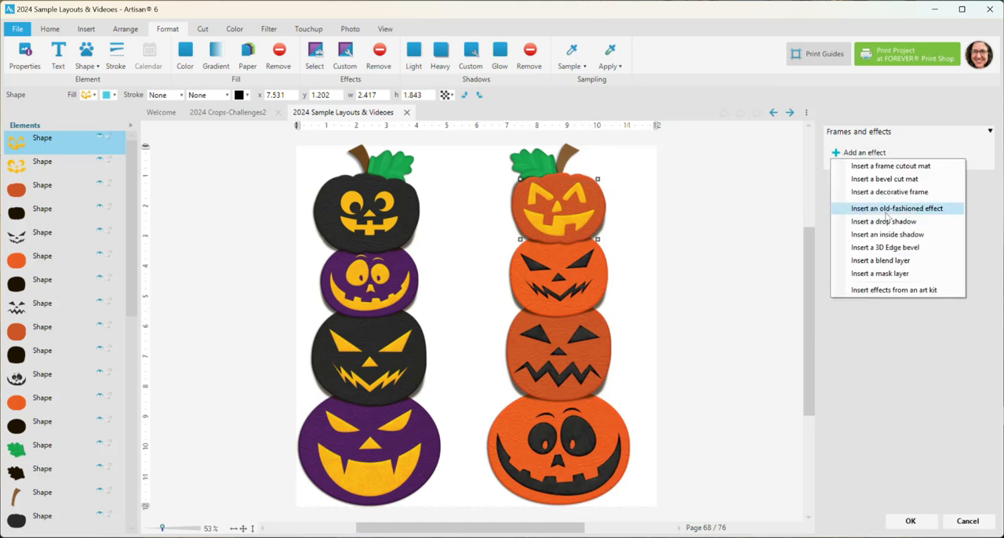
pyautogui.click(885, 234)
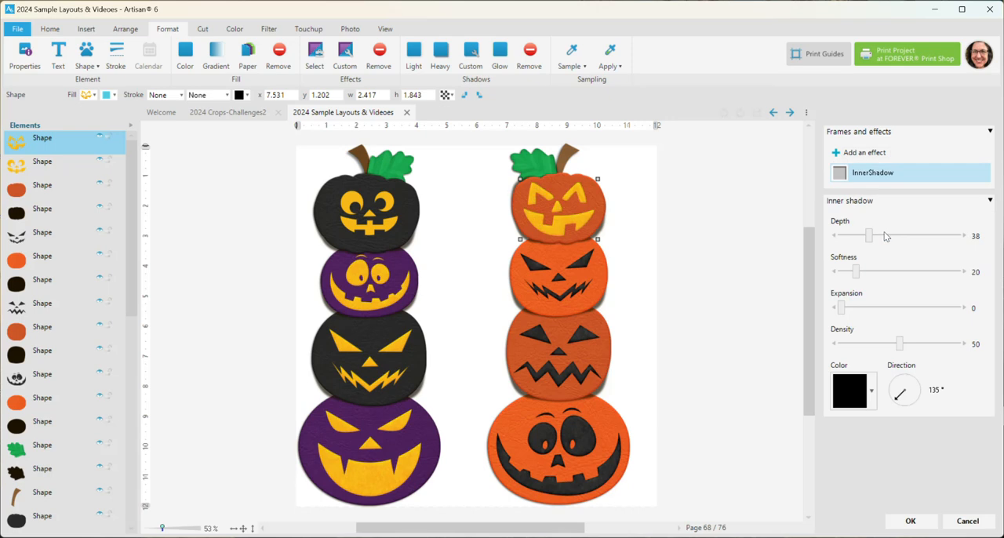
pyautogui.click(870, 240)
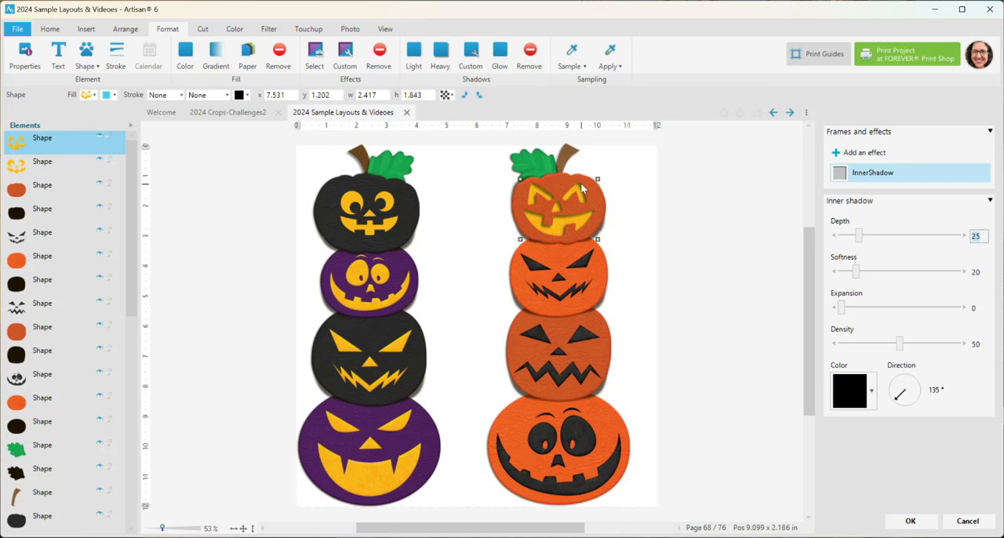
pyautogui.click(909, 520)
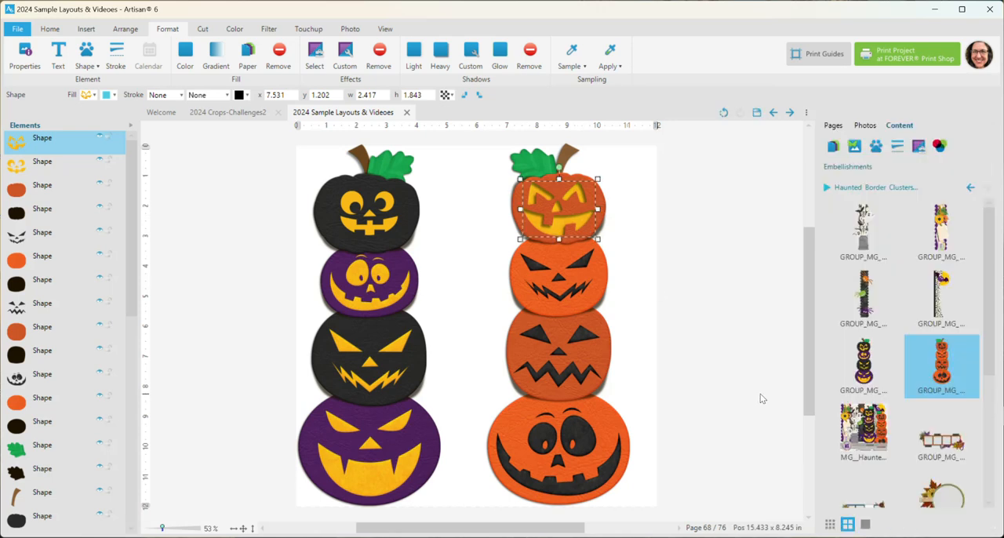
# - Flatten the shadow shape of the lowest orange pumpkin into a thin ellipse beneath it
pyautogui.click(562, 466)
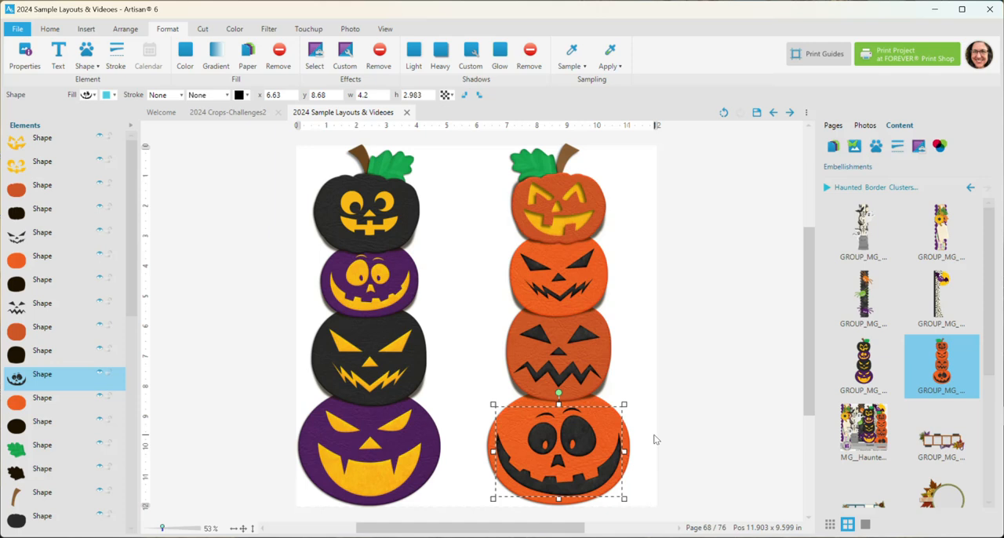
pyautogui.click(627, 439)
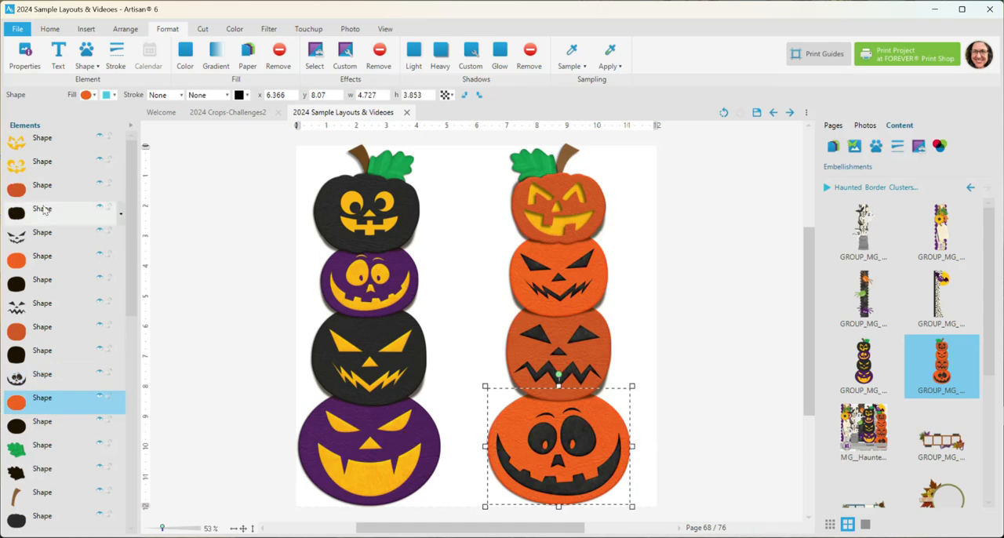
pyautogui.click(51, 425)
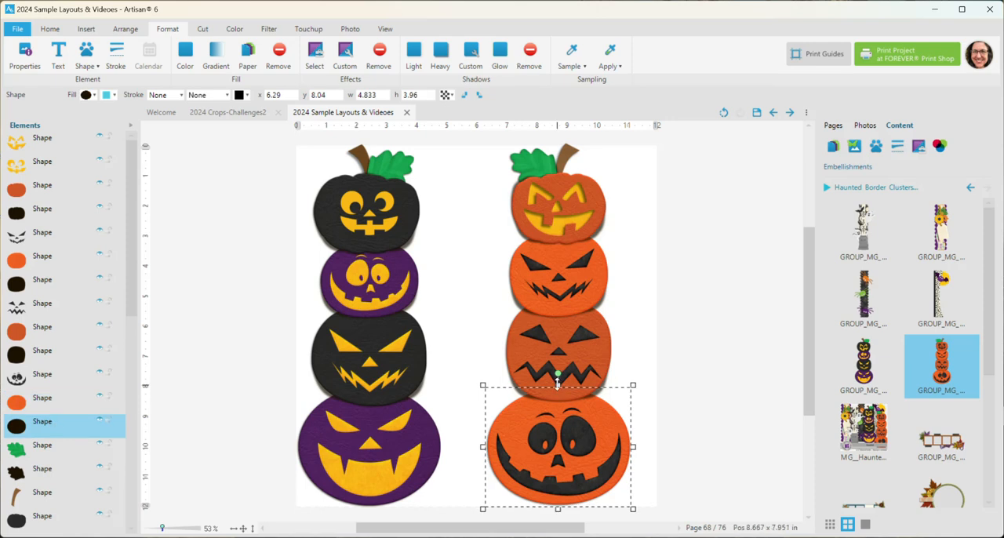
pyautogui.moveTo(557, 383); pyautogui.dragTo(535, 475)
pyautogui.click(740, 449)
pyautogui.scroll(-2, 682, 385)
pyautogui.scroll(-1, 683, 390)
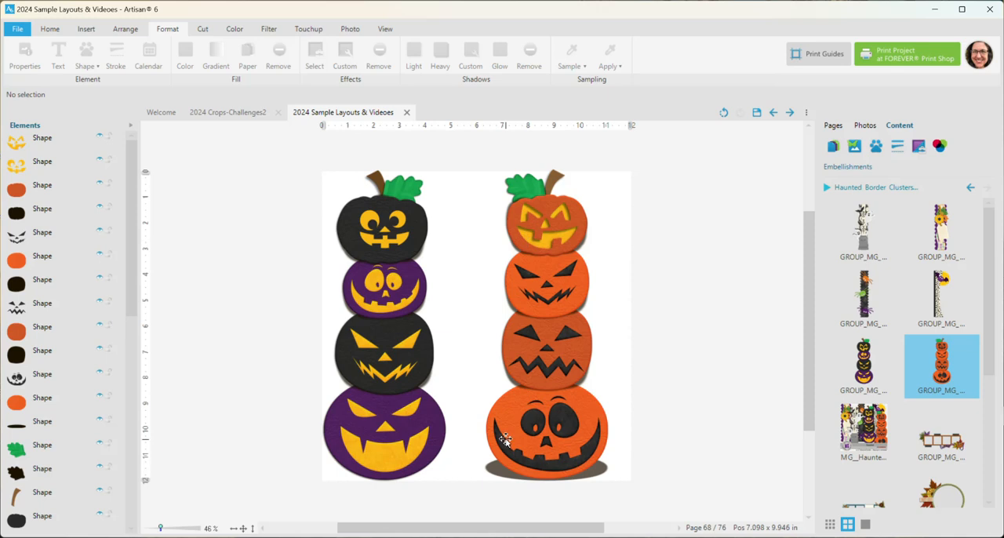
# - Squash the shadow shape of the third orange pumpkin down into a thin ellipse at its base
pyautogui.click(512, 381)
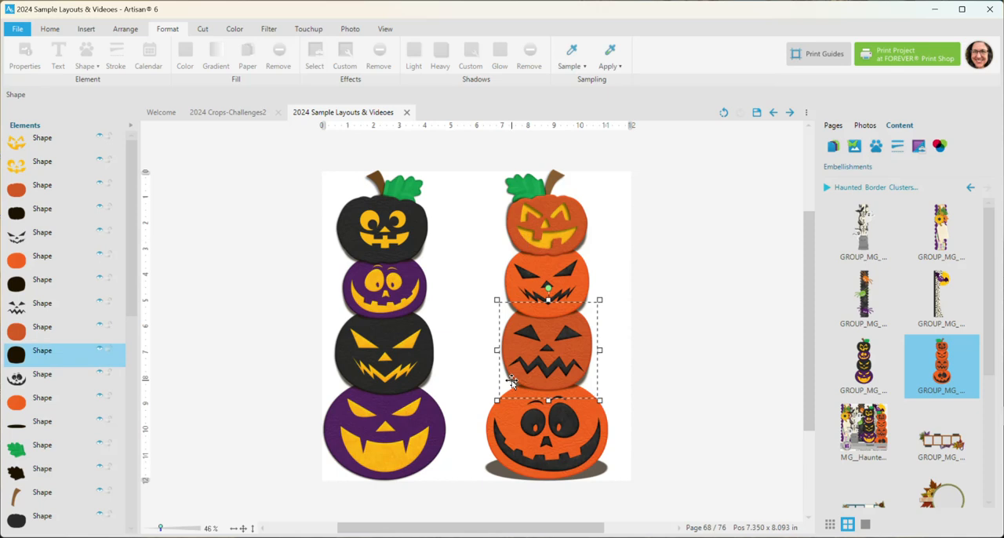
pyautogui.moveTo(548, 298); pyautogui.dragTo(575, 385)
pyautogui.click(666, 374)
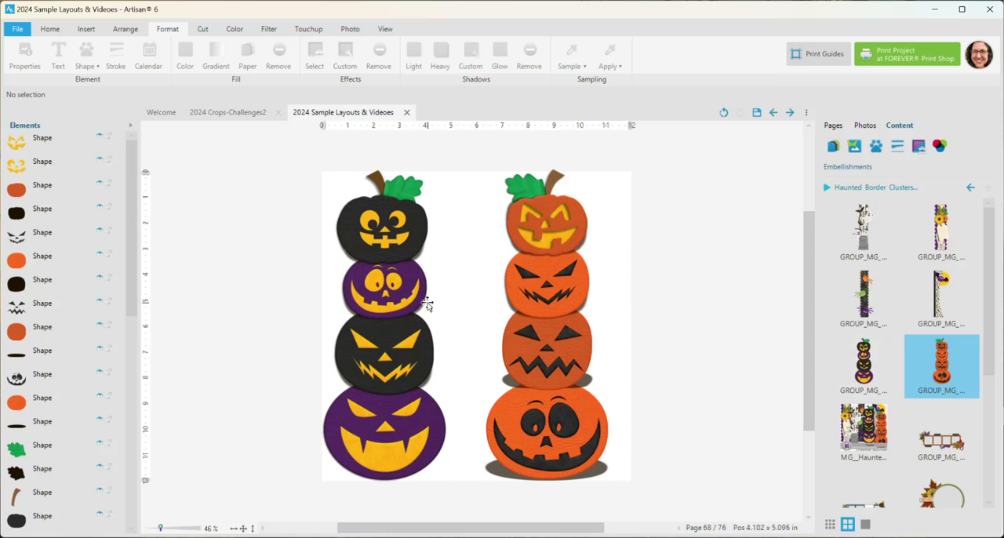
# - Select every piece of both pumpkin stacks and delete them from the page
pyautogui.scroll(-1, 427, 304)
pyautogui.moveTo(292, 160); pyautogui.dragTo(615, 492)
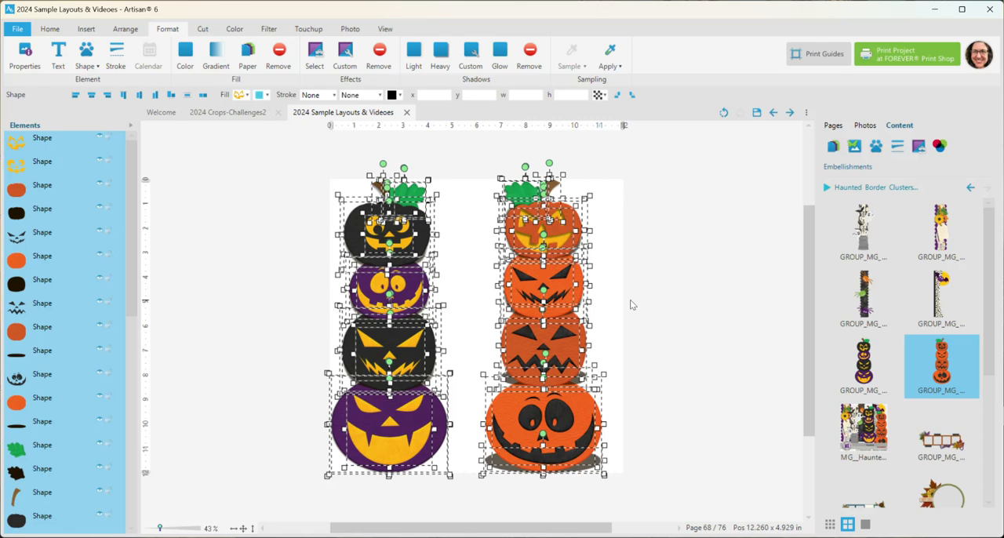
pyautogui.press('Delete')
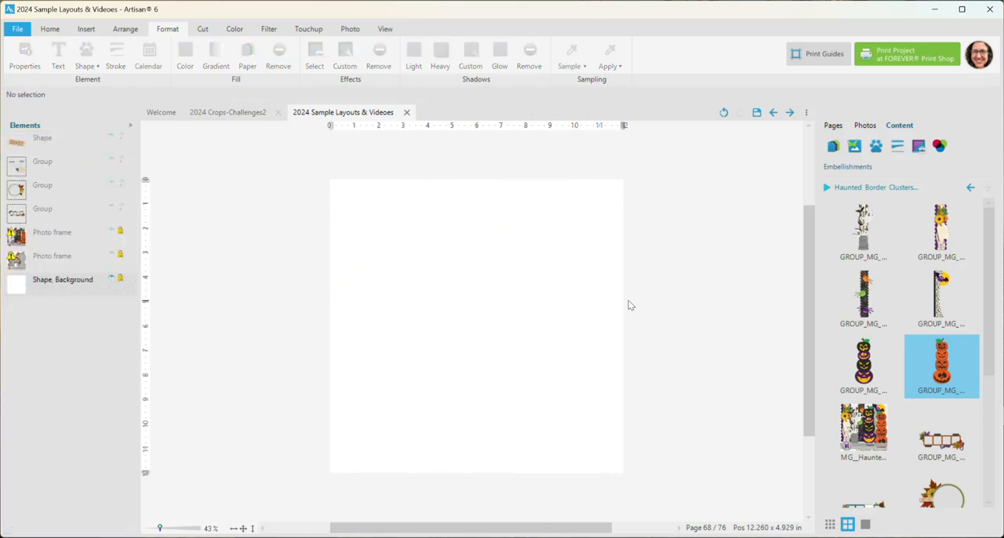
# - Add the round Happy Fall photo frame cluster to the page and shift it to about x 2.37, y 2.985
pyautogui.moveTo(990, 336); pyautogui.dragTo(994, 460)
pyautogui.moveTo(989, 384); pyautogui.dragTo(990, 359)
pyautogui.click(974, 328)
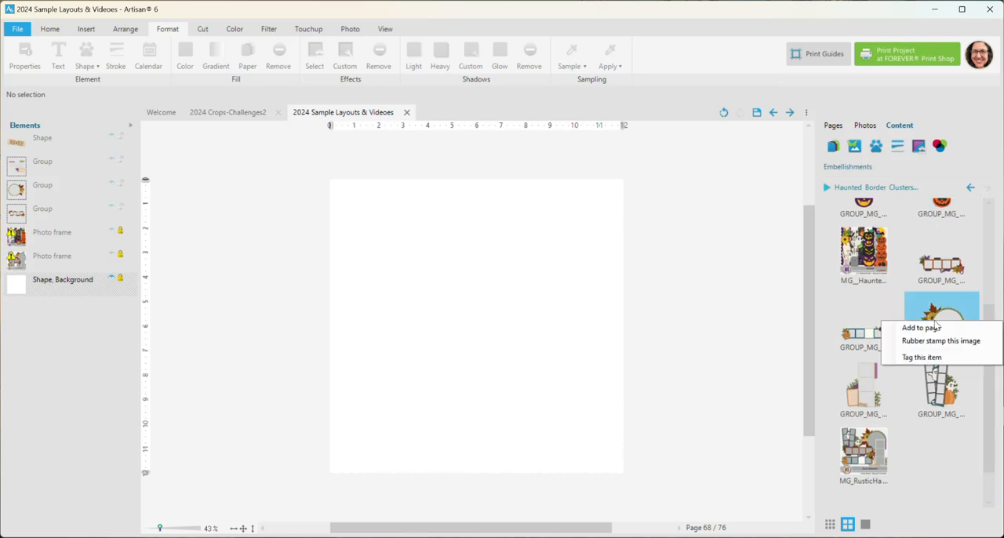
pyautogui.click(936, 329)
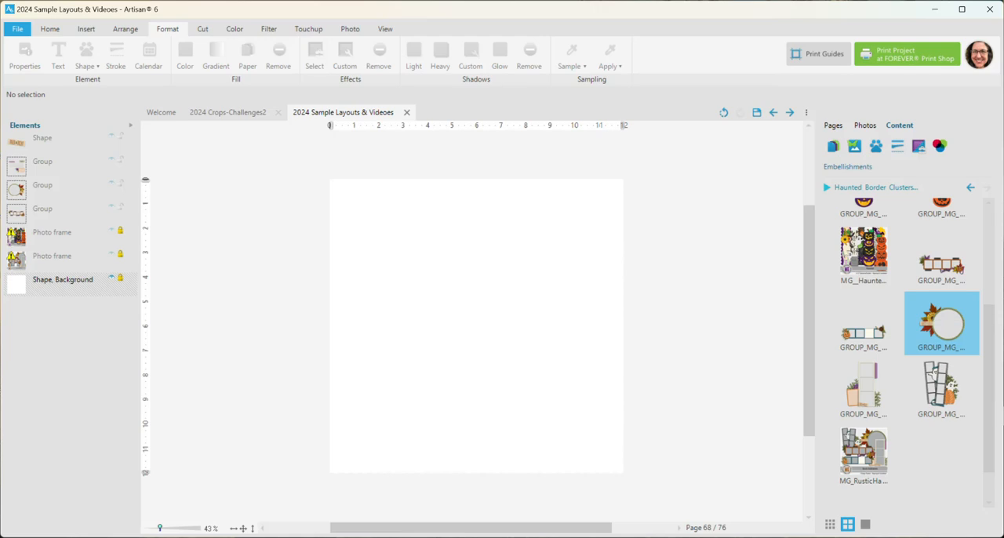
pyautogui.moveTo(241, 532)
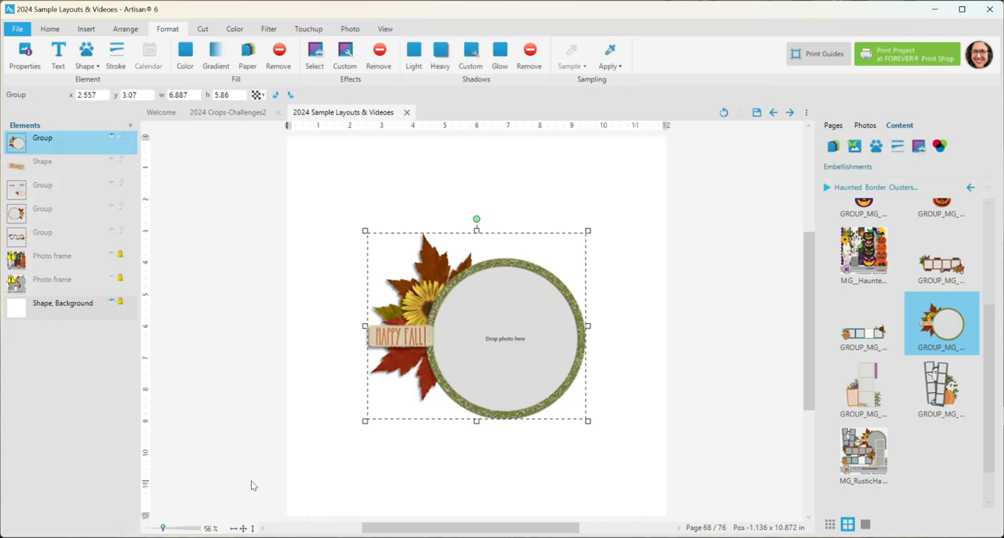
pyautogui.scroll(2, 437, 403)
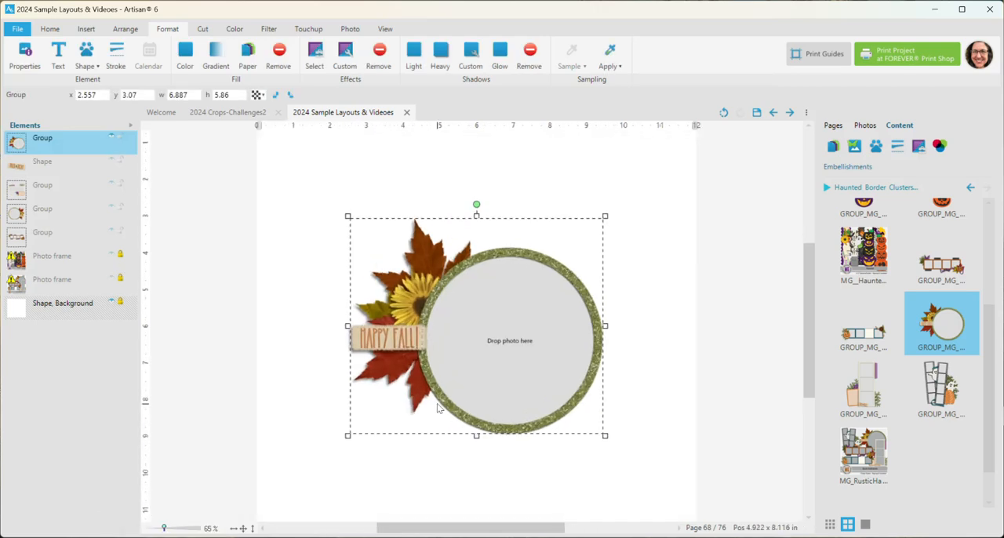
pyautogui.moveTo(514, 330); pyautogui.dragTo(508, 326)
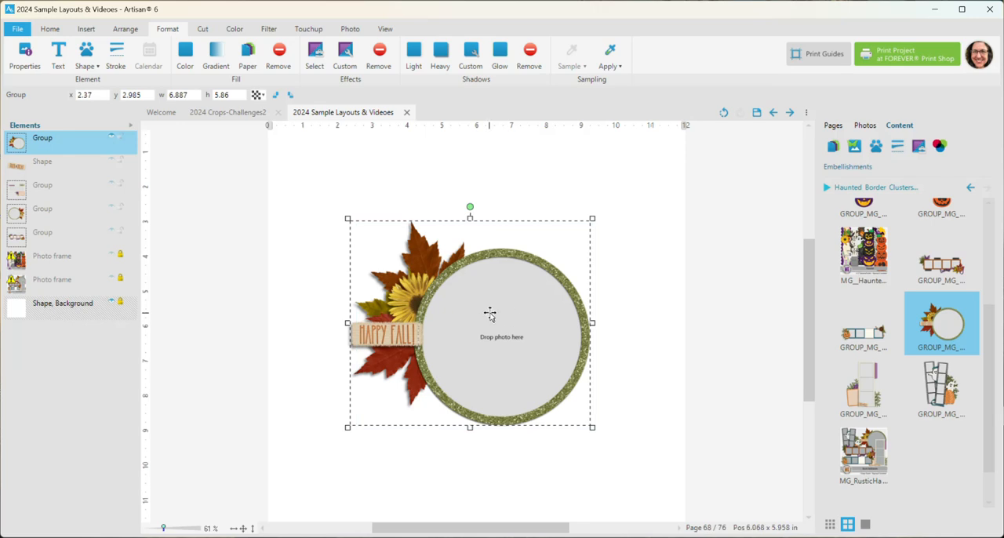
# - Ungroup the Happy Fall frame cluster and clear the selection
pyautogui.rightClick(489, 314)
pyautogui.moveTo(544, 466)
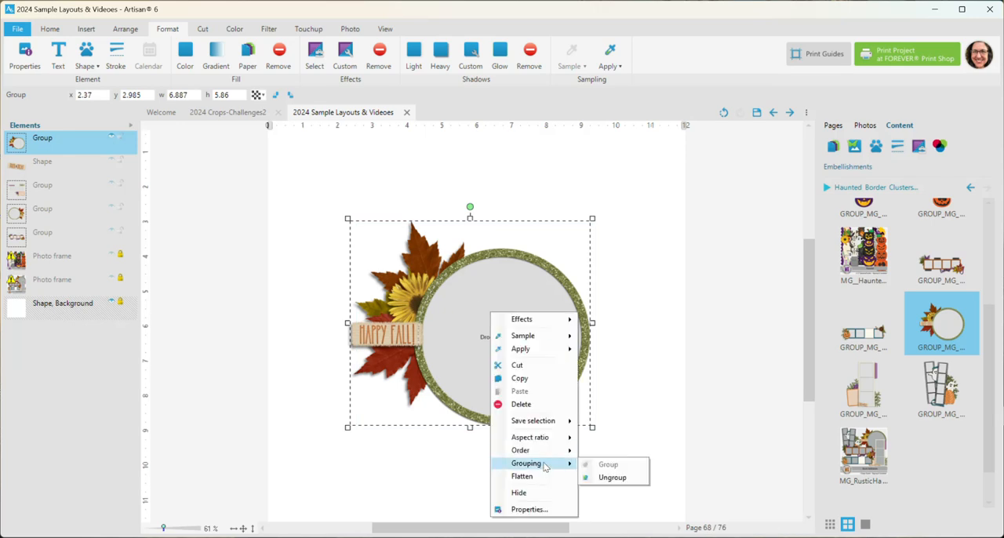
pyautogui.click(611, 477)
pyautogui.press('Escape')
# - Move the sunflower to the lower right edge of the round frame, at about x 8.152, y 6.302
pyautogui.scroll(3, 462, 336)
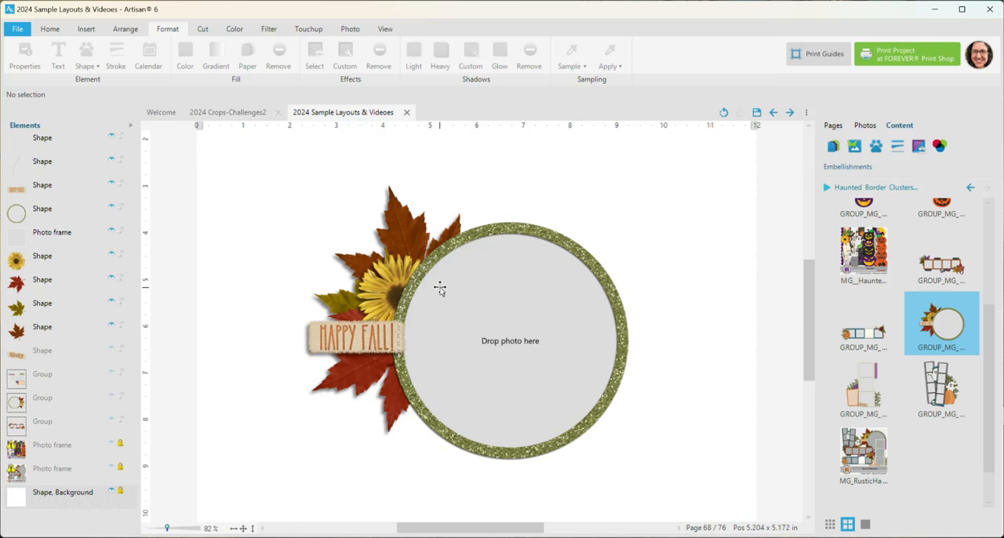
pyautogui.scroll(-1, 441, 289)
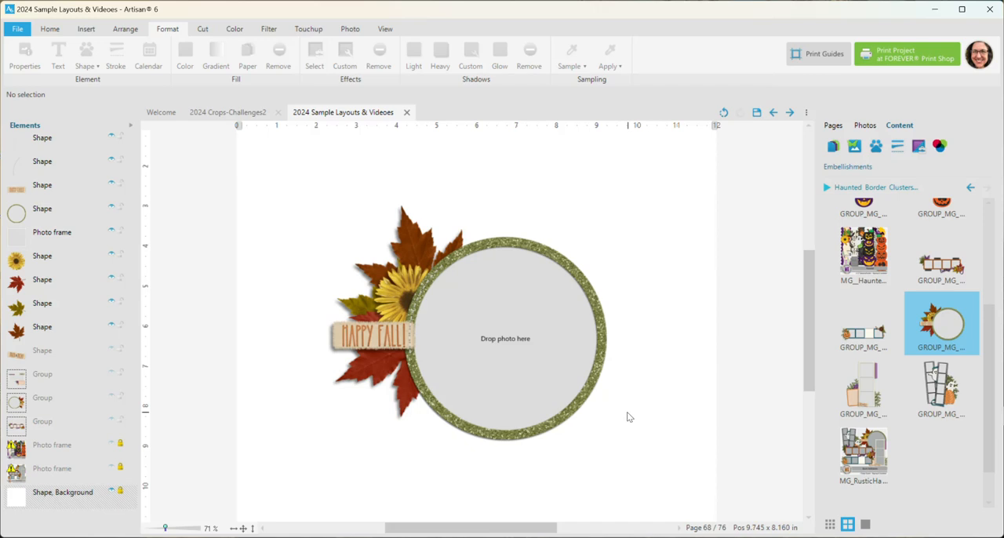
pyautogui.click(396, 297)
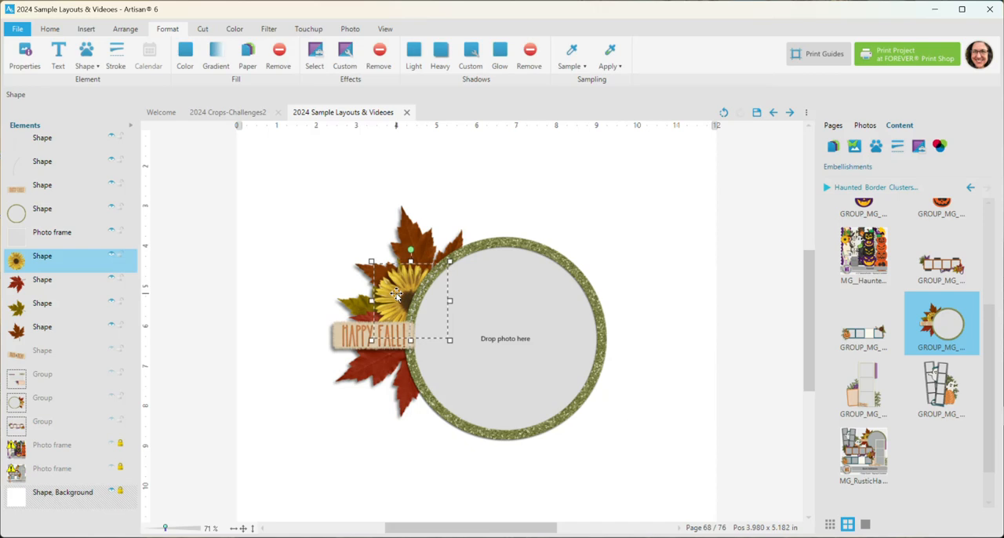
pyautogui.moveTo(396, 297); pyautogui.dragTo(585, 373)
pyautogui.click(409, 240)
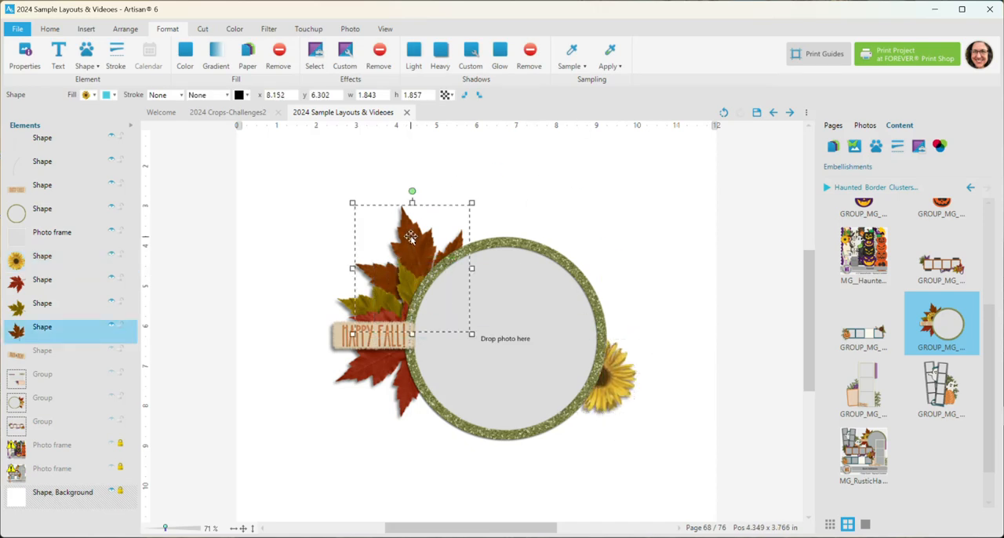
pyautogui.keyDown('shift'); pyautogui.click(385, 295); pyautogui.keyUp('shift')
pyautogui.keyDown('shift'); pyautogui.click(374, 368); pyautogui.keyUp('shift')
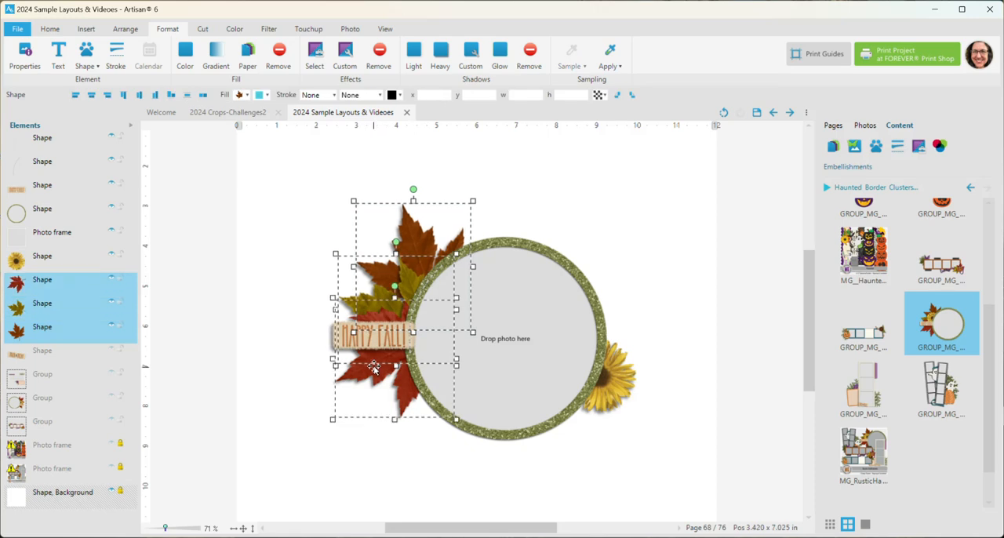
pyautogui.rightClick(414, 249)
pyautogui.moveTo(474, 467)
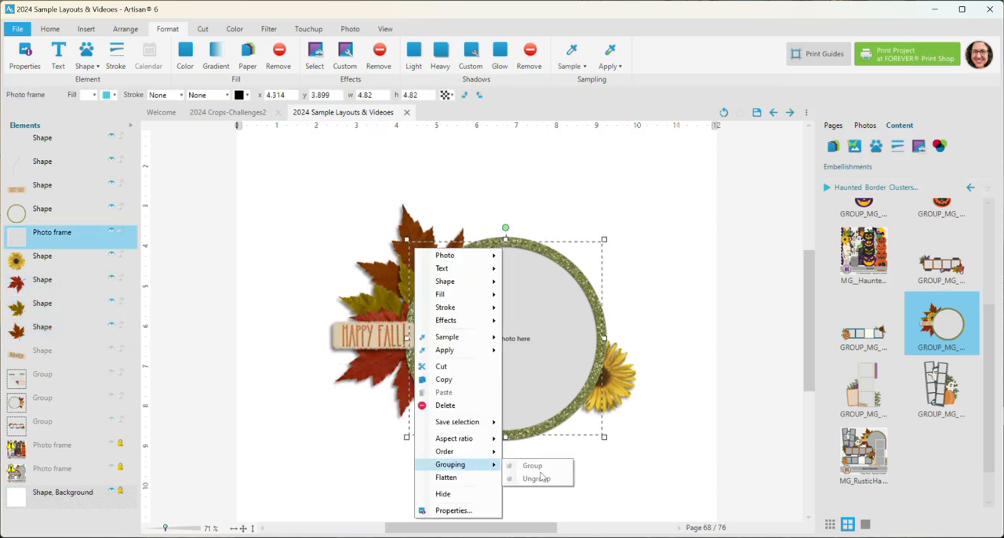
pyautogui.click(248, 248)
# - Select the red, green and brown leaves together and group them
pyautogui.click(39, 279)
pyautogui.keyDown('shift'); pyautogui.click(43, 303); pyautogui.keyUp('shift')
pyautogui.keyDown('shift'); pyautogui.click(47, 326); pyautogui.keyUp('shift')
pyautogui.rightClick(60, 282)
pyautogui.moveTo(196, 430)
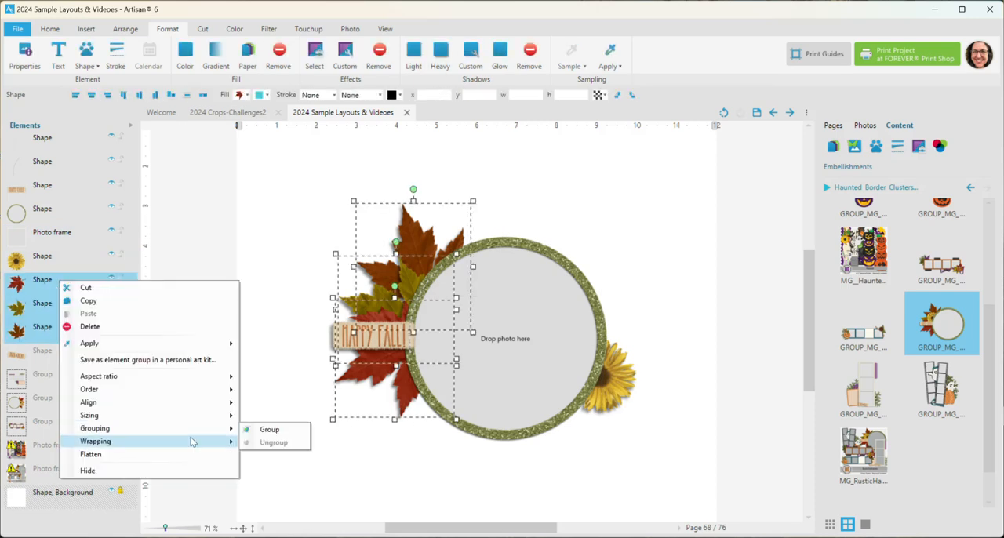
pyautogui.click(265, 429)
# - Rotate the leaf group nearly upside down, place it on the round frame's right side at about x 11.602, y 9.106, and ungroup it
pyautogui.moveTo(402, 188); pyautogui.dragTo(420, 432)
pyautogui.moveTo(388, 273); pyautogui.dragTo(604, 316)
pyautogui.rightClick(634, 307)
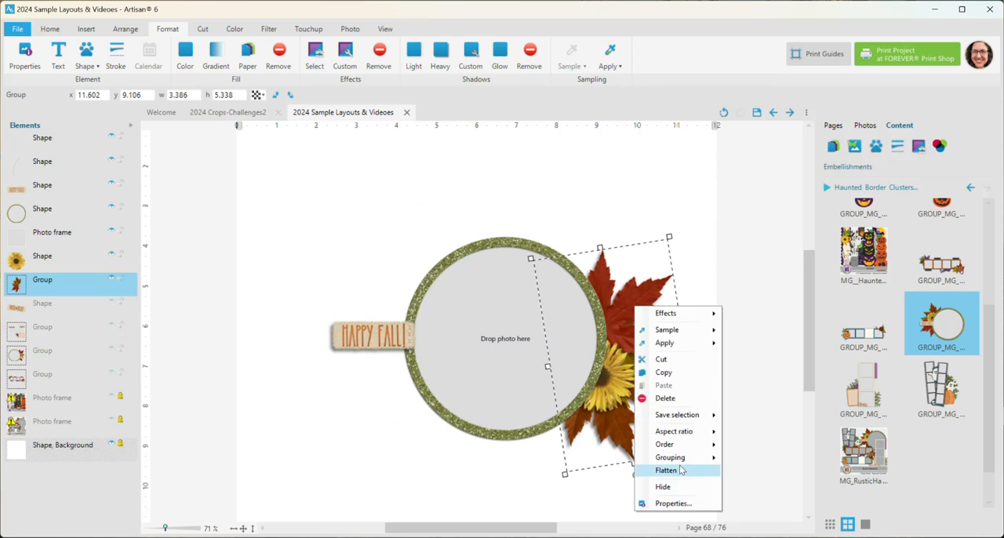
pyautogui.moveTo(690, 458)
pyautogui.click(754, 472)
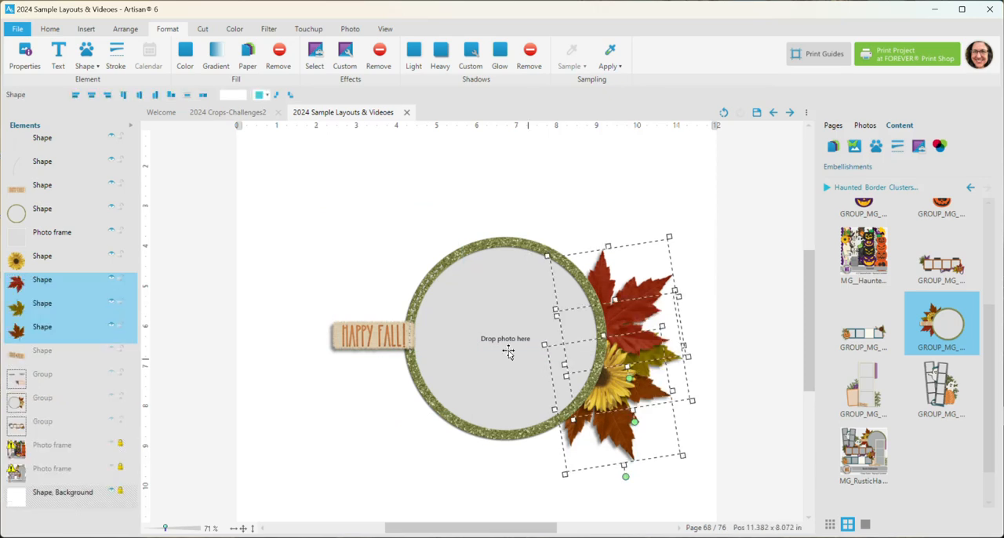
# - Move the Happy Fall tag to the round frame's right edge, at about x 8.858, y 5.925
pyautogui.moveTo(359, 335); pyautogui.dragTo(620, 337)
pyautogui.scroll(1, 440, 330)
pyautogui.scroll(8, 440, 330)
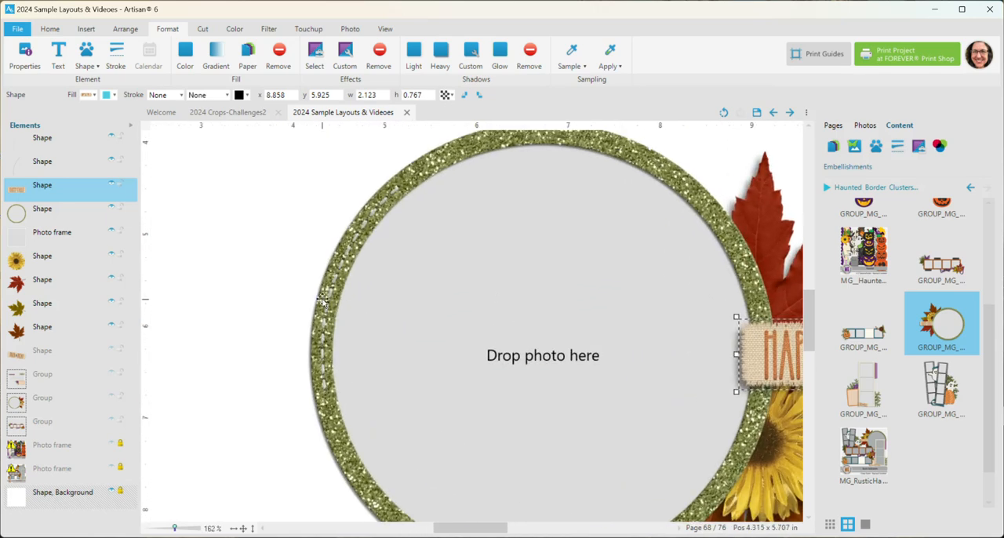
# - Move both stitching pieces off the round frame to about x 3.615, y 4.475, and undo the extra shift of the dashed piece
pyautogui.click(329, 296)
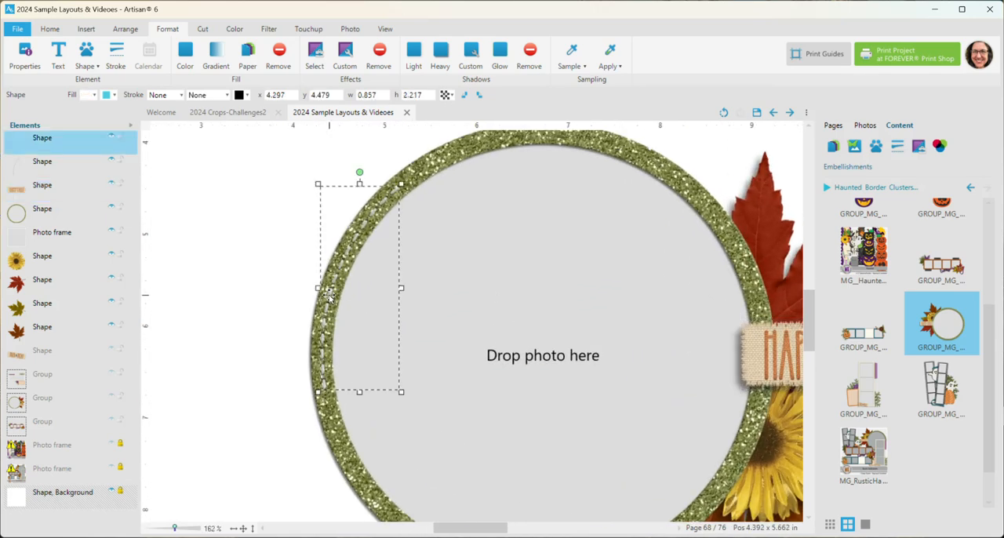
pyautogui.keyDown('ctrl'); pyautogui.click(88, 171); pyautogui.keyUp('ctrl')
pyautogui.moveTo(355, 240); pyautogui.dragTo(294, 232)
pyautogui.click(296, 247)
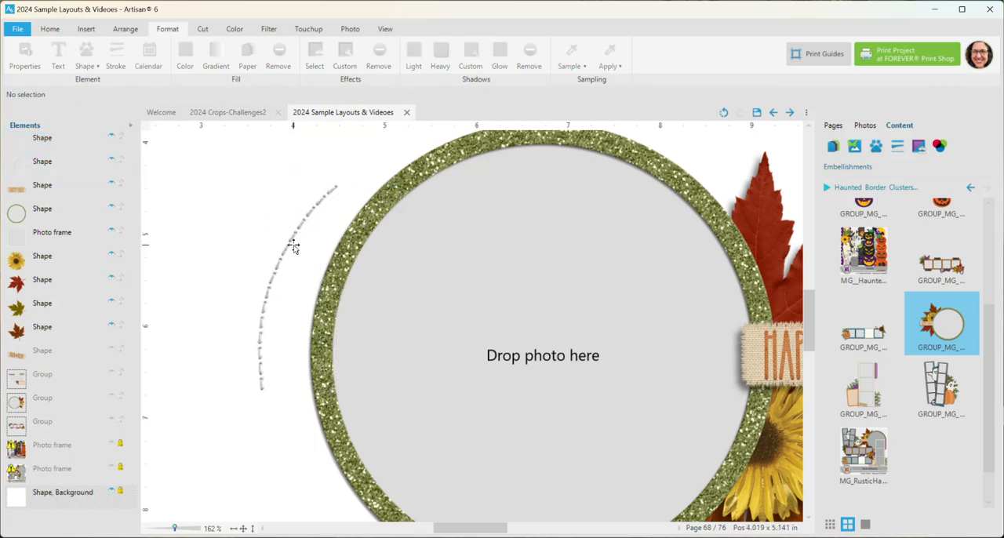
pyautogui.moveTo(291, 239); pyautogui.dragTo(275, 233)
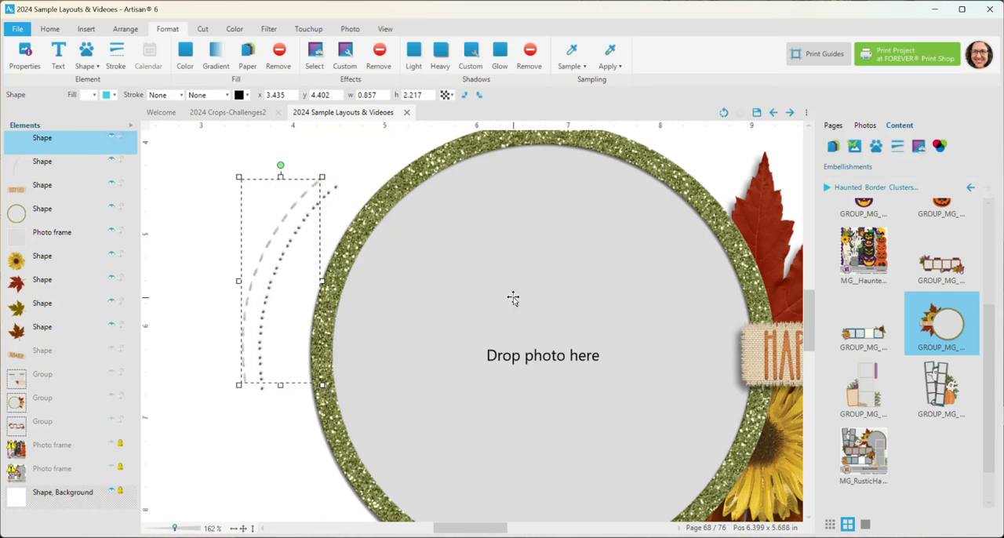
pyautogui.hotkey('ctrl', 'z')
# - Select both overlapping stitching pieces and group them
pyautogui.rightClick(292, 233)
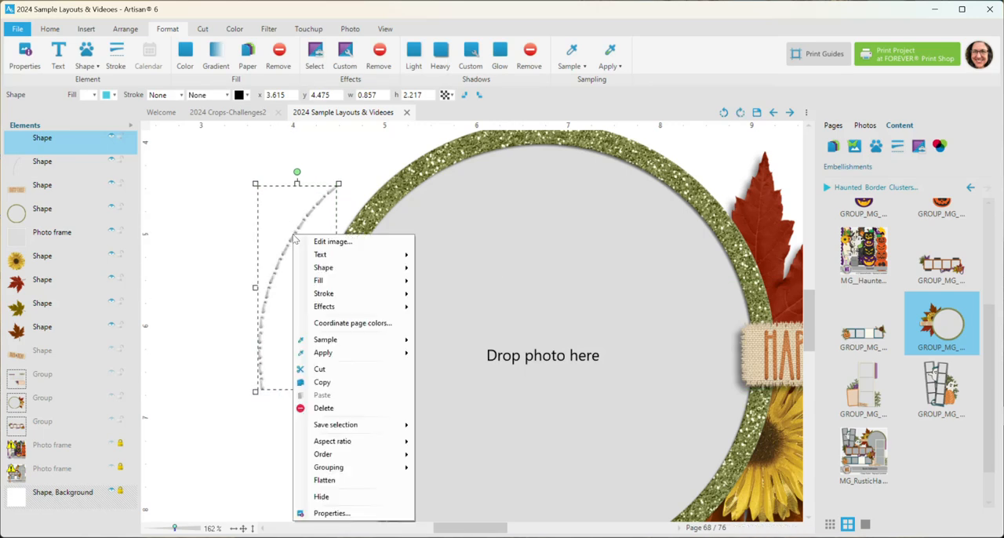
pyautogui.moveTo(368, 468)
pyautogui.keyDown('ctrl'); pyautogui.click(69, 167); pyautogui.keyUp('ctrl')
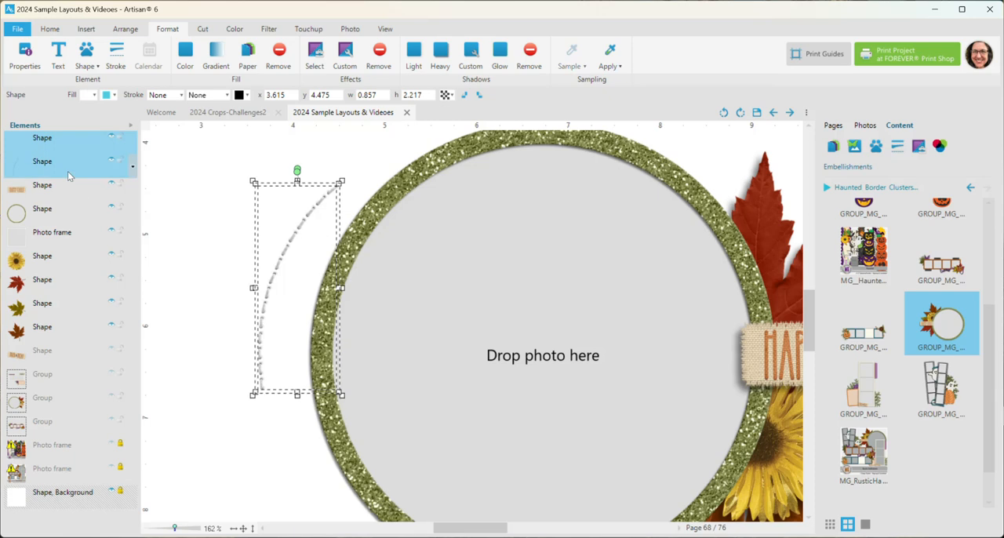
pyautogui.rightClick(283, 249)
pyautogui.moveTo(375, 400)
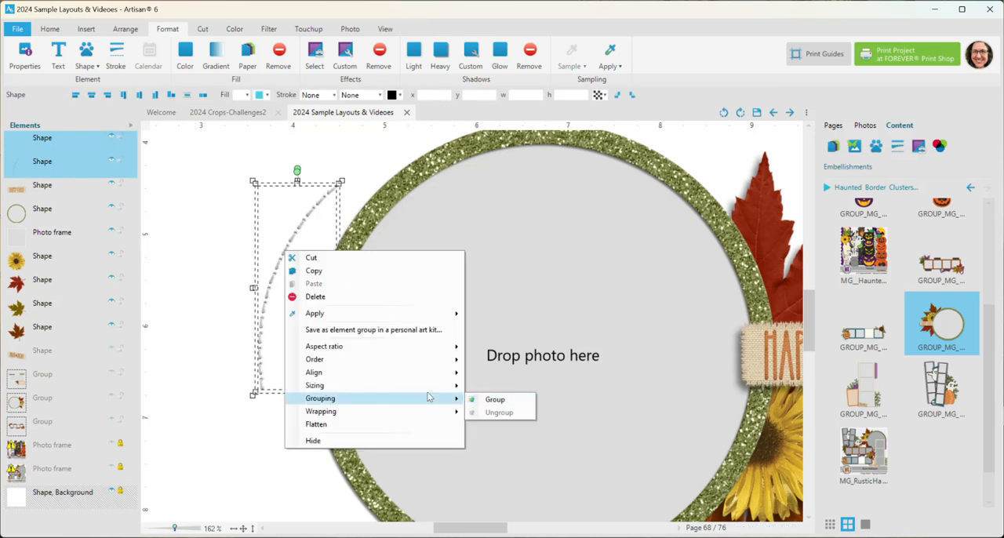
pyautogui.click(488, 401)
# - Rotate the stitching group to follow the round frame's lower right curve and place it there, at about x 9.426, y 7.731
pyautogui.scroll(-2, 343, 261)
pyautogui.moveTo(338, 200); pyautogui.dragTo(365, 389)
pyautogui.moveTo(326, 357); pyautogui.dragTo(688, 467)
pyautogui.scroll(-2, 473, 382)
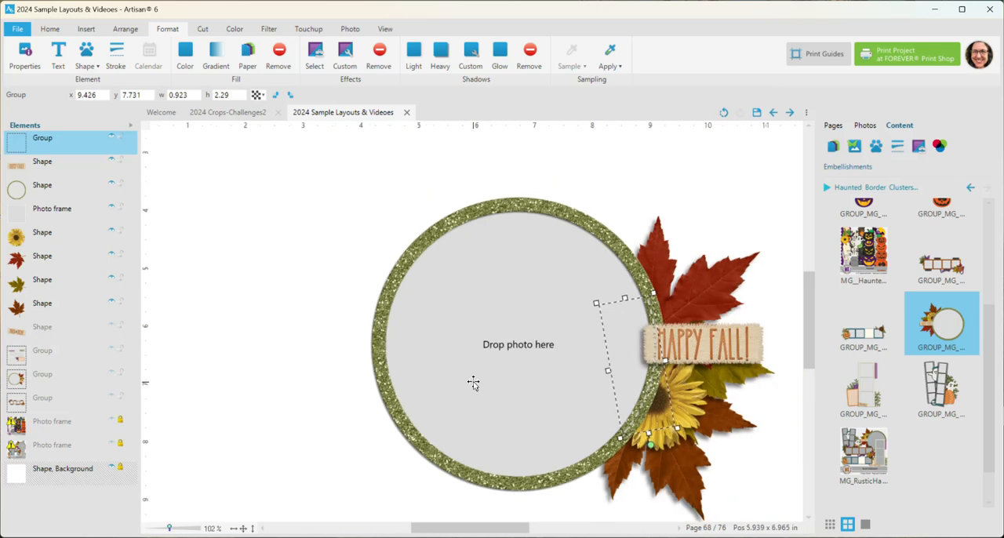
# - Nudge the Happy Fall tag slightly right, to about x 8.934, y 5.925
pyautogui.click(714, 343)
pyautogui.scroll(-2, 465, 340)
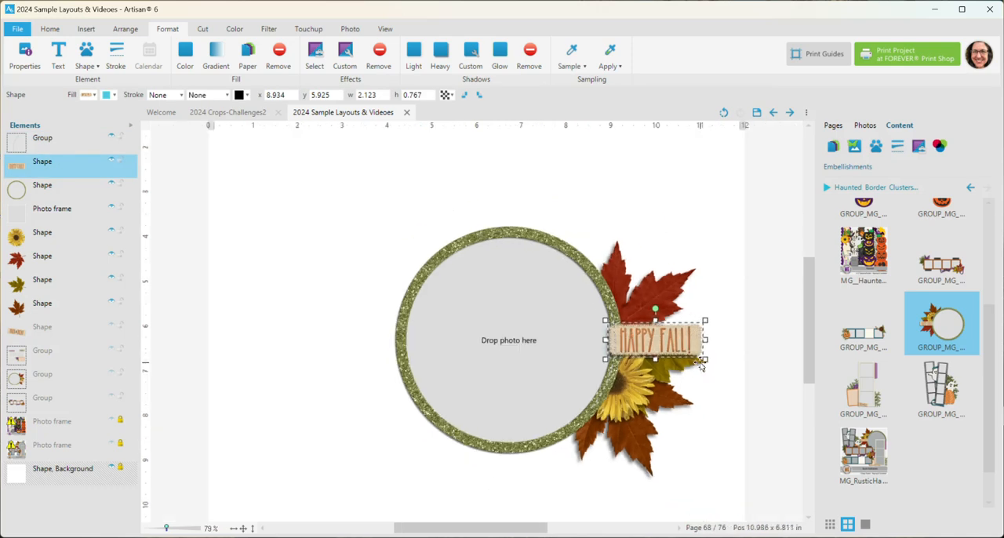
pyautogui.scroll(1, 743, 398)
pyautogui.scroll(-1, 812, 373)
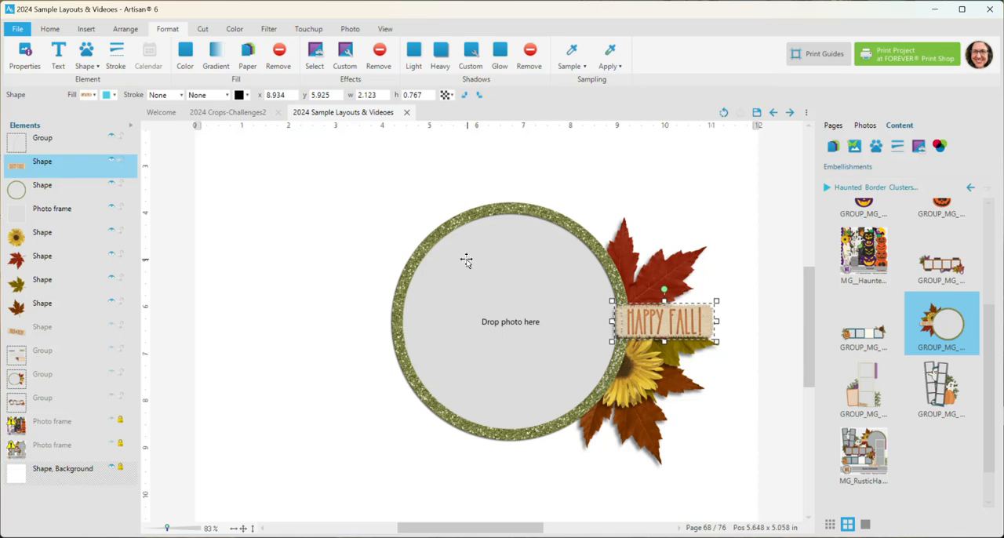
# - Try recoloring the round glitter frame with hue 0 and saturation -54, and cancel the change
pyautogui.click(454, 222)
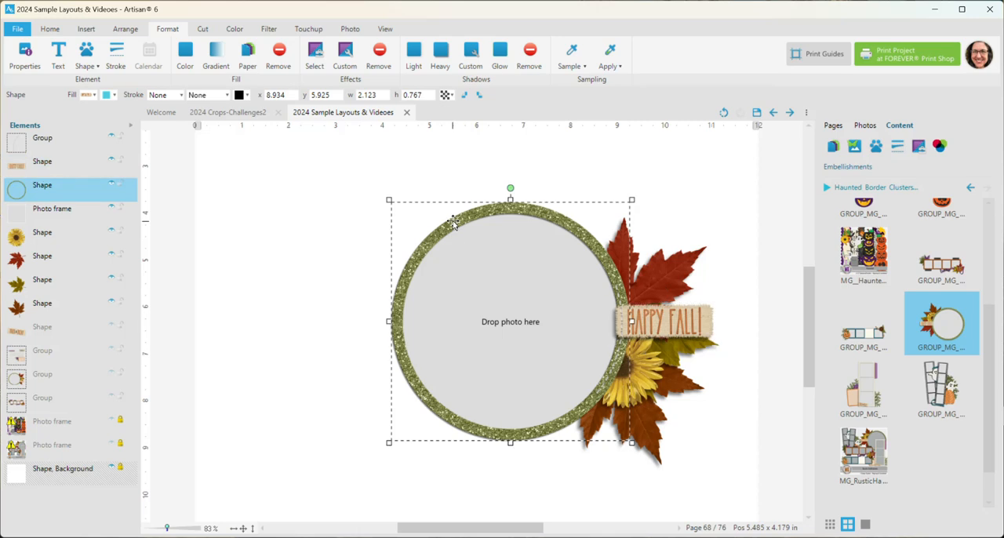
pyautogui.click(234, 29)
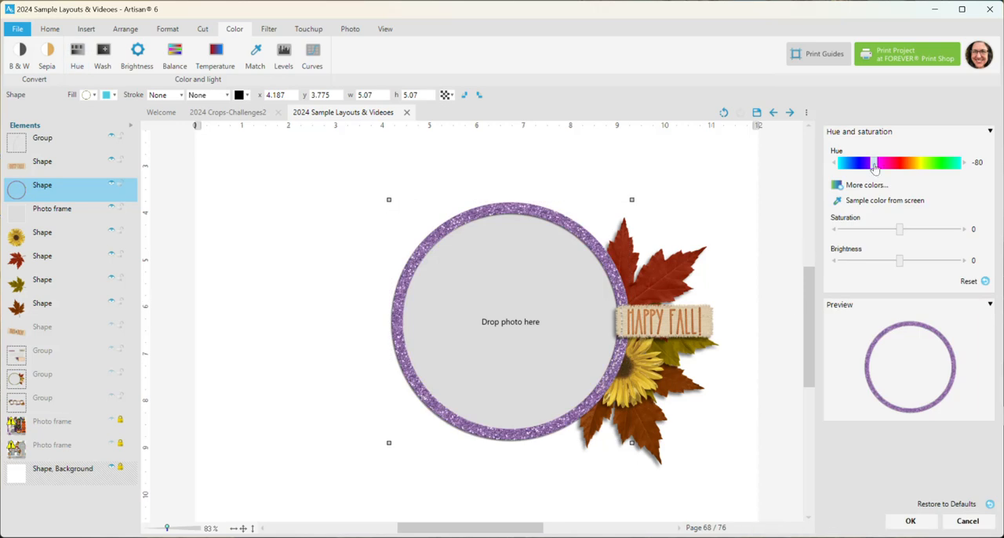
pyautogui.click(897, 165)
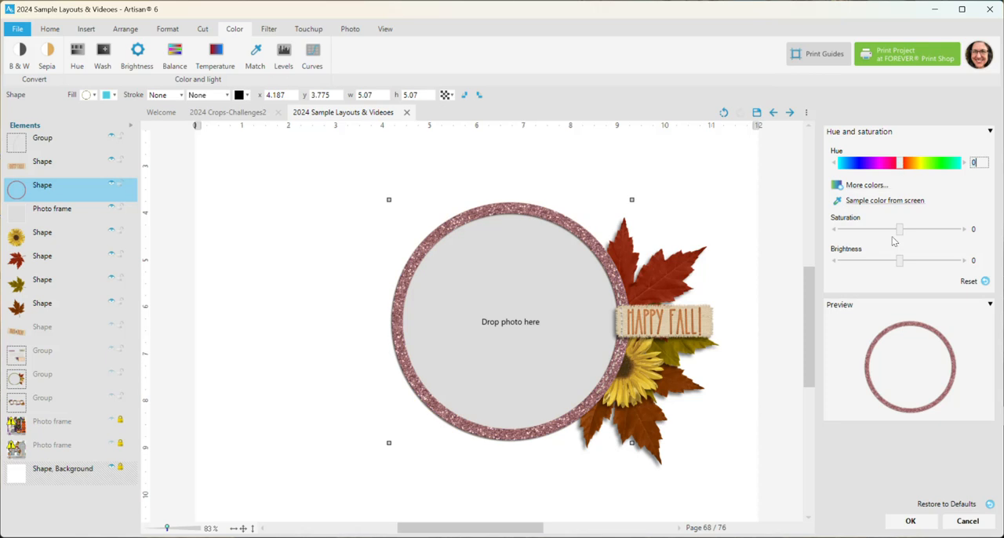
pyautogui.moveTo(899, 230); pyautogui.dragTo(866, 232)
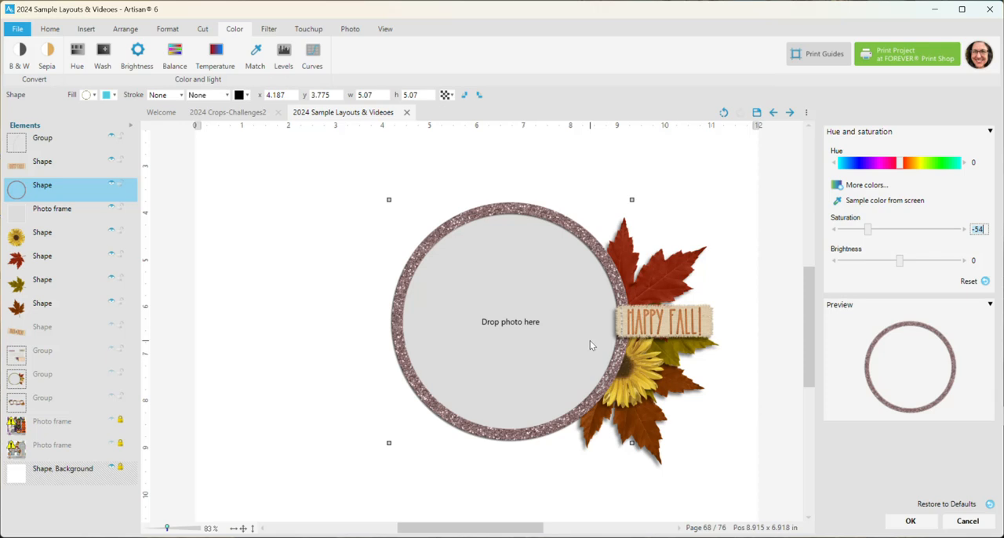
pyautogui.click(968, 521)
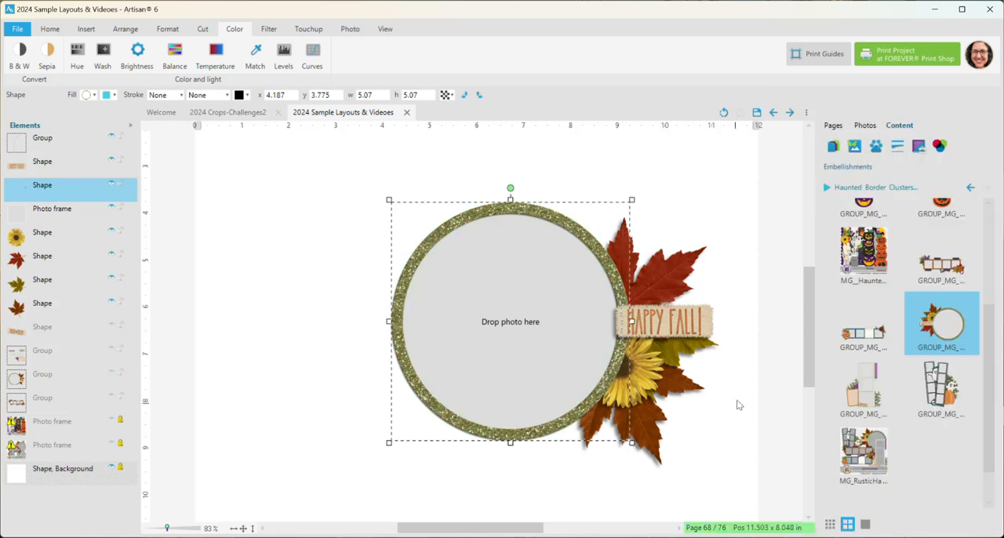
# - Group all pieces of the Happy Fall frame cluster and move it off the page's left side, to about x -6.868, y 4.212
pyautogui.moveTo(172, 168); pyautogui.dragTo(754, 476)
pyautogui.rightClick(666, 339)
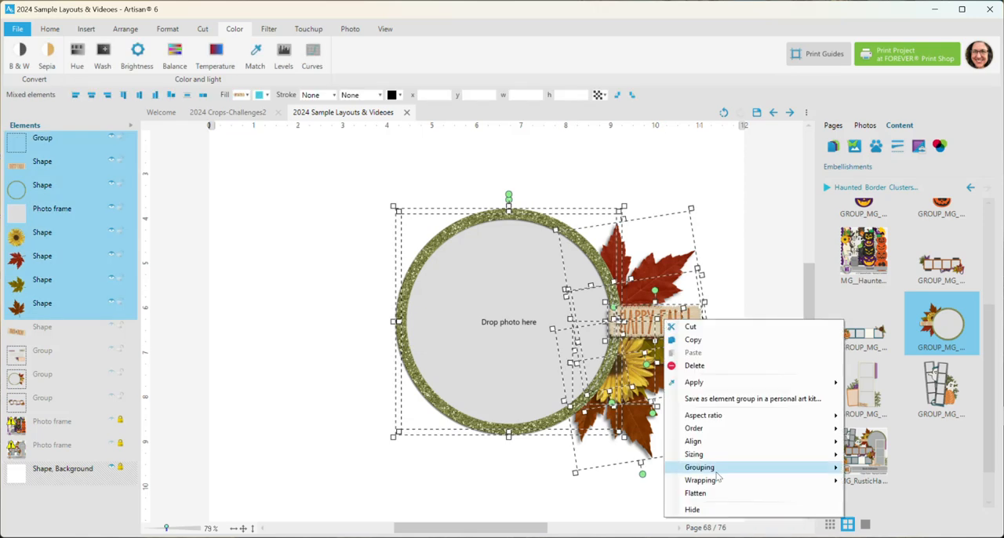
pyautogui.moveTo(719, 468)
pyautogui.click(874, 468)
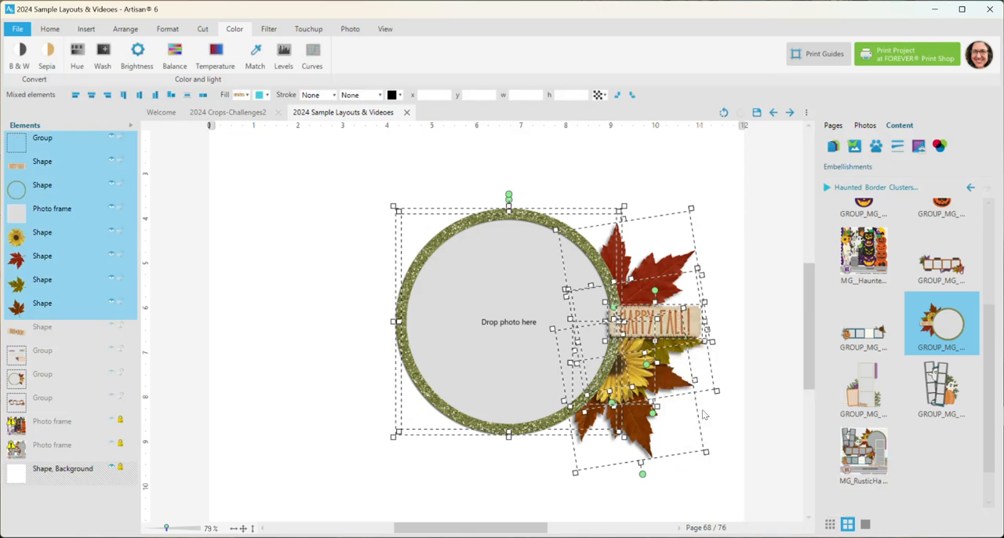
pyautogui.moveTo(663, 320); pyautogui.dragTo(170, 341)
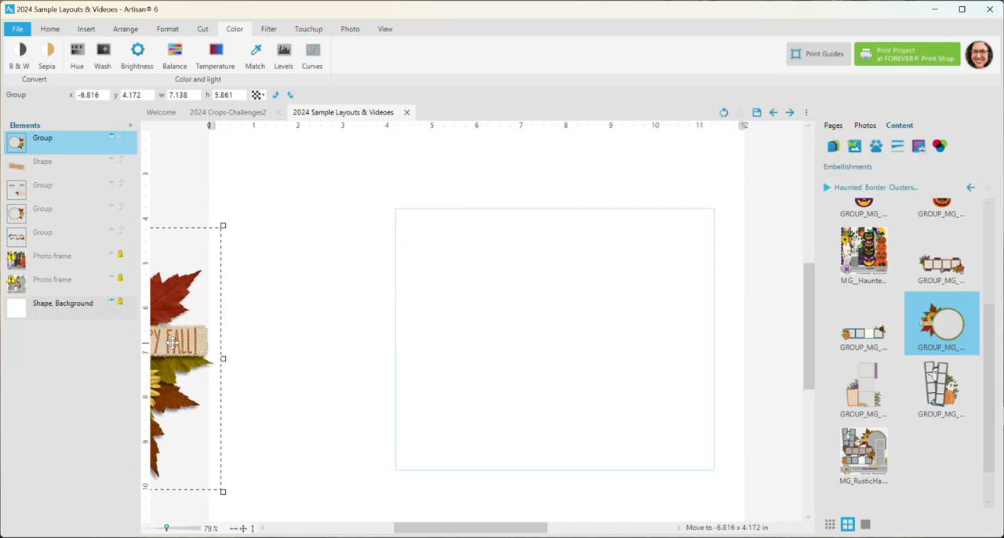
# - Add the vertical three-photo Trick or Treat cluster to the page and shift it to about x 2.838, y 1.037
pyautogui.rightClick(867, 386)
pyautogui.click(892, 398)
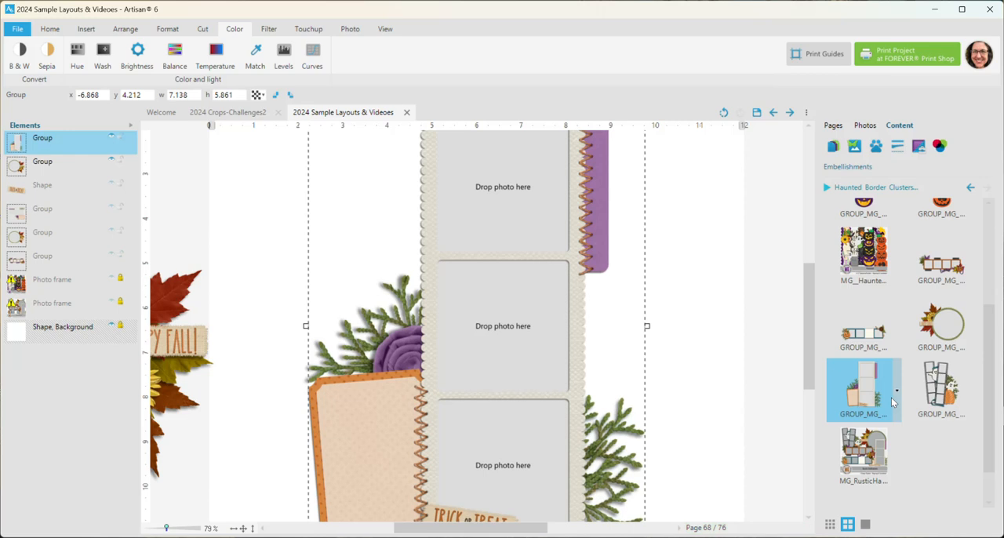
pyautogui.scroll(-1, 604, 287)
pyautogui.scroll(-2, 604, 292)
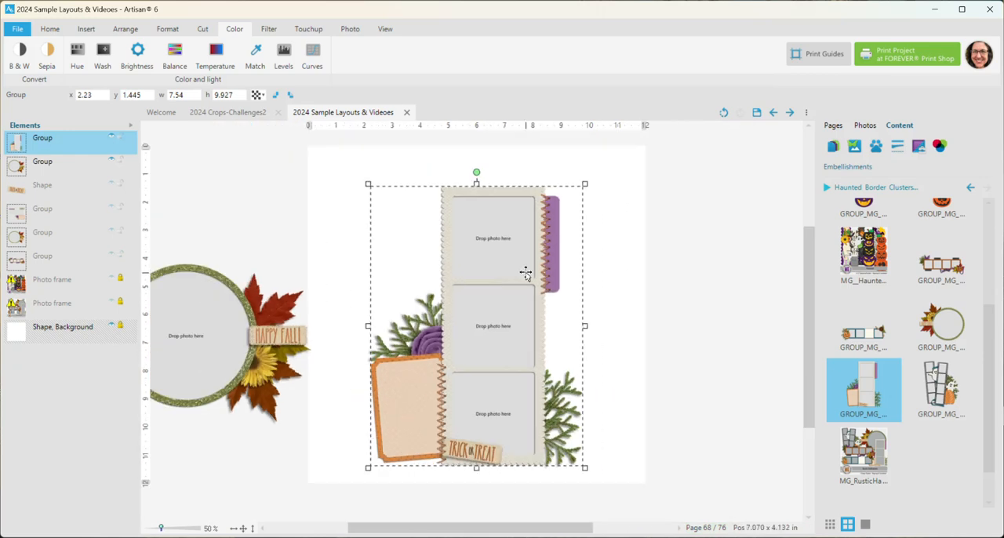
pyautogui.moveTo(538, 276); pyautogui.dragTo(555, 264)
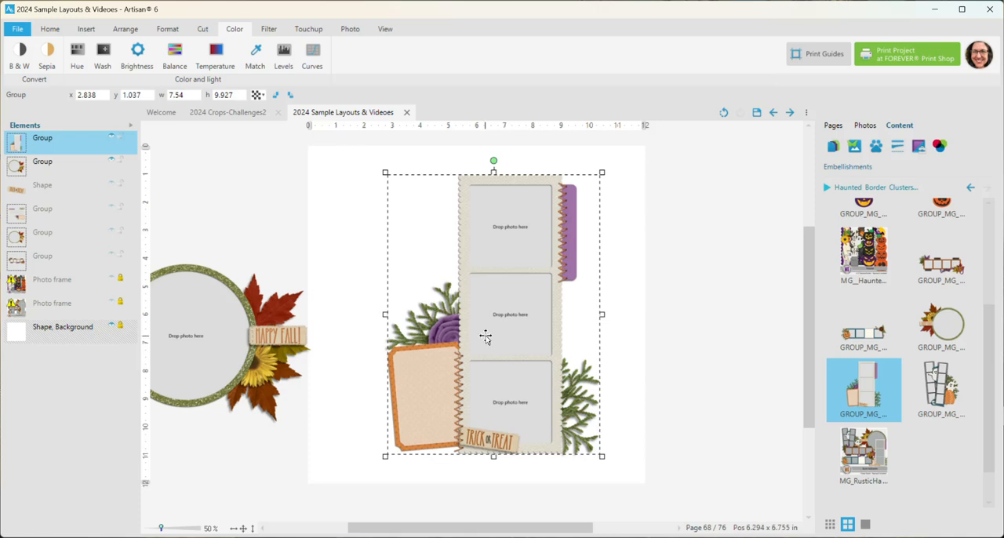
# - Turn the Trick or Treat cluster a quarter turn counterclockwise, place it at about x 1.163, y 9.686, and ungroup it
pyautogui.click(276, 95)
pyautogui.moveTo(538, 313); pyautogui.dragTo(524, 311)
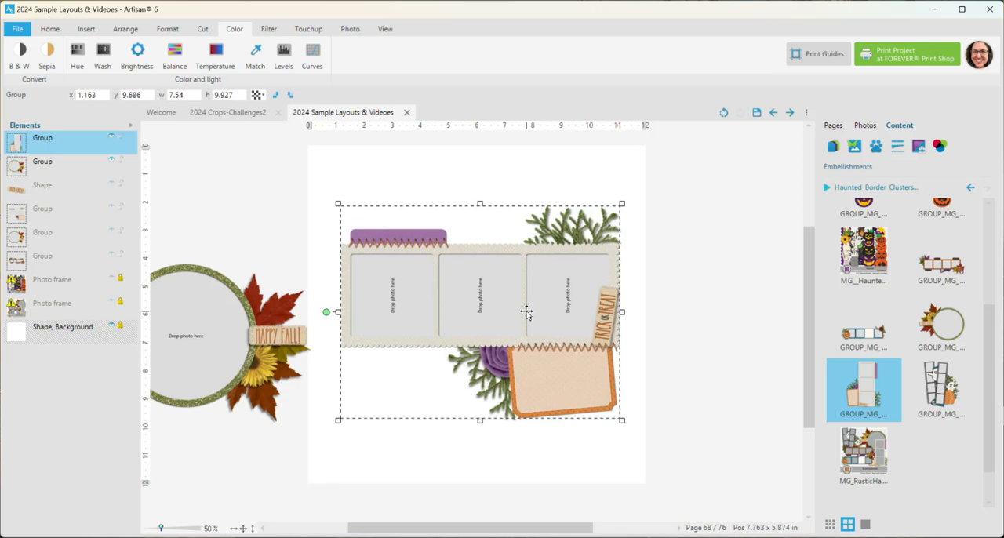
pyautogui.rightClick(526, 312)
pyautogui.moveTo(570, 469)
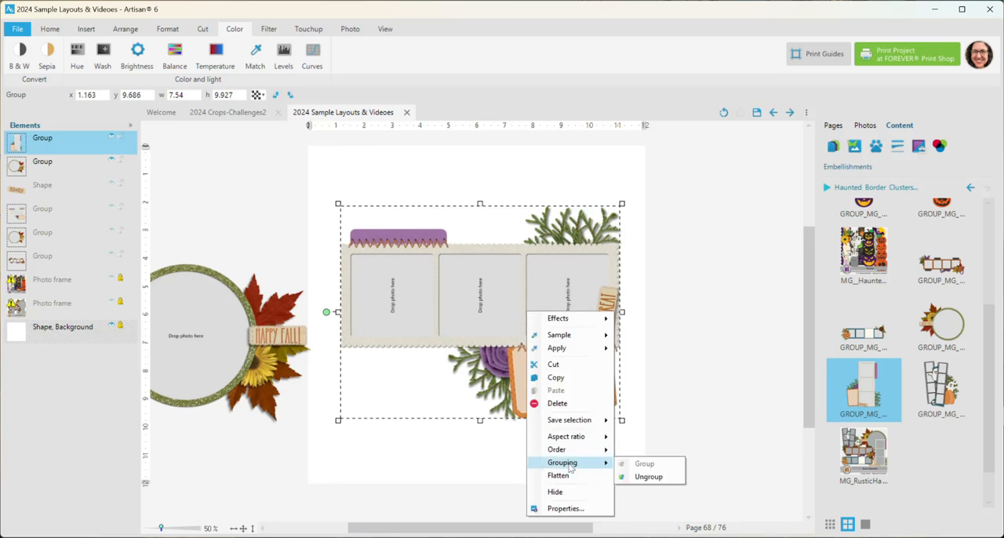
pyautogui.click(648, 476)
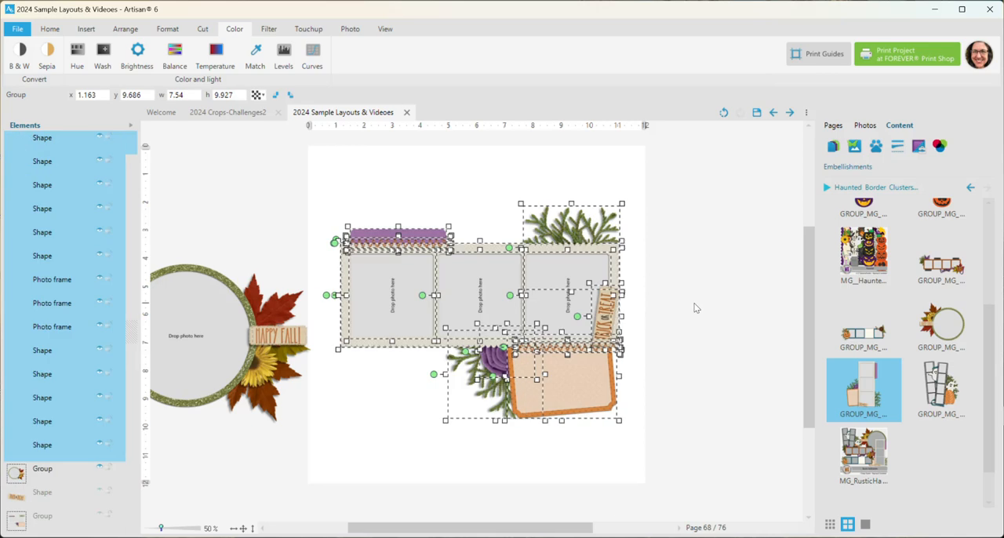
pyautogui.click(693, 307)
# - Rotate each of the three photo frames in the strip a quarter turn clockwise
pyautogui.click(393, 278)
pyautogui.click(478, 95)
pyautogui.click(480, 291)
pyautogui.click(478, 95)
pyautogui.click(560, 292)
pyautogui.click(479, 95)
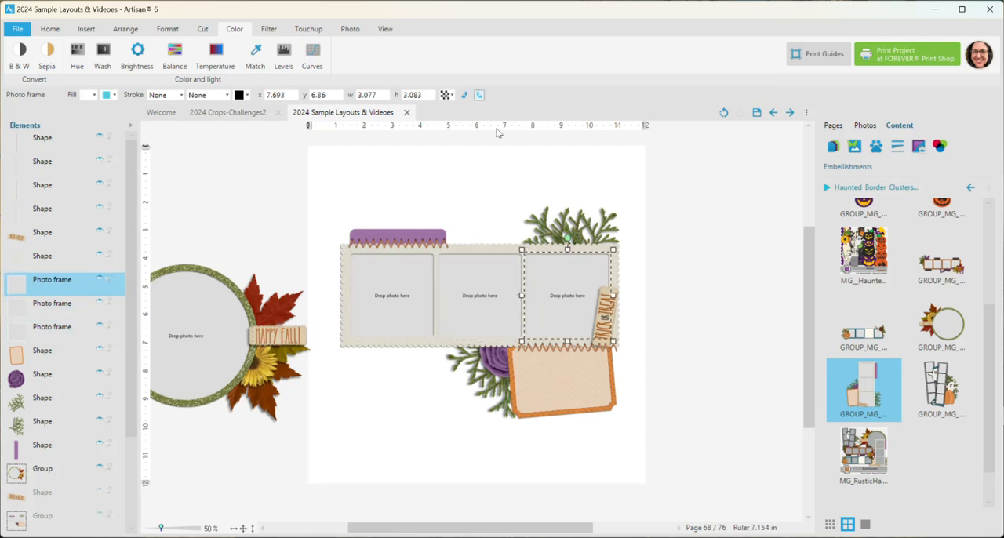
# - Rotate the Trick or Treat tag a quarter turn clockwise and move it down over the orange mat's upper right corner
pyautogui.scroll(1, 663, 381)
pyautogui.click(625, 312)
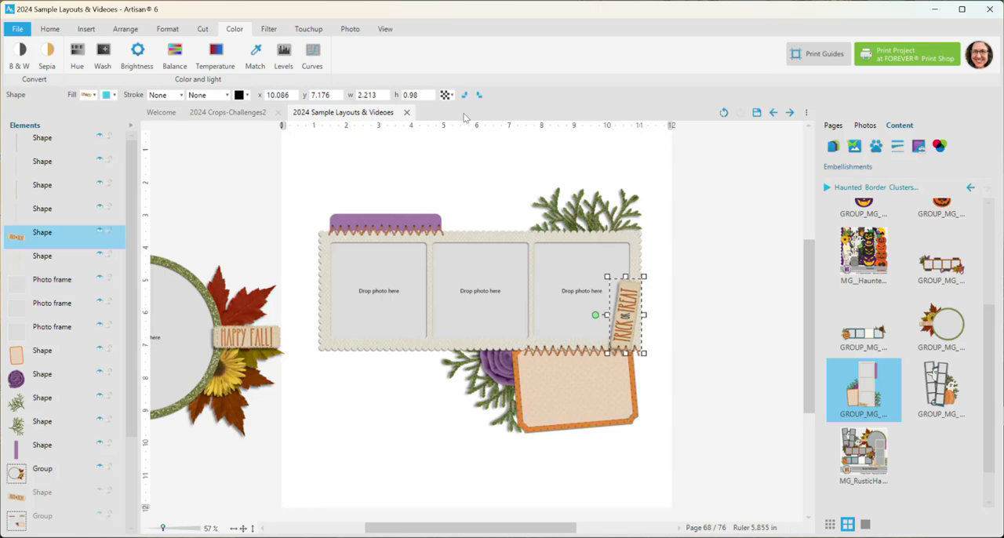
pyautogui.click(480, 95)
pyautogui.moveTo(645, 315); pyautogui.dragTo(642, 366)
pyautogui.click(706, 384)
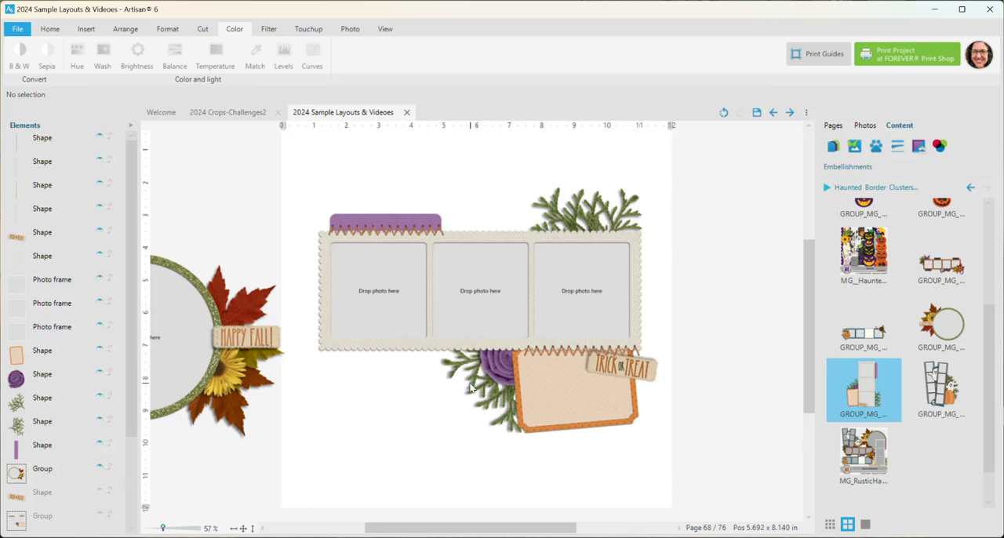
# - Shift the lower greenery left and move the purple flower left to about x 5.635, y 8.396
pyautogui.moveTo(472, 384); pyautogui.dragTo(454, 384)
pyautogui.click(490, 367)
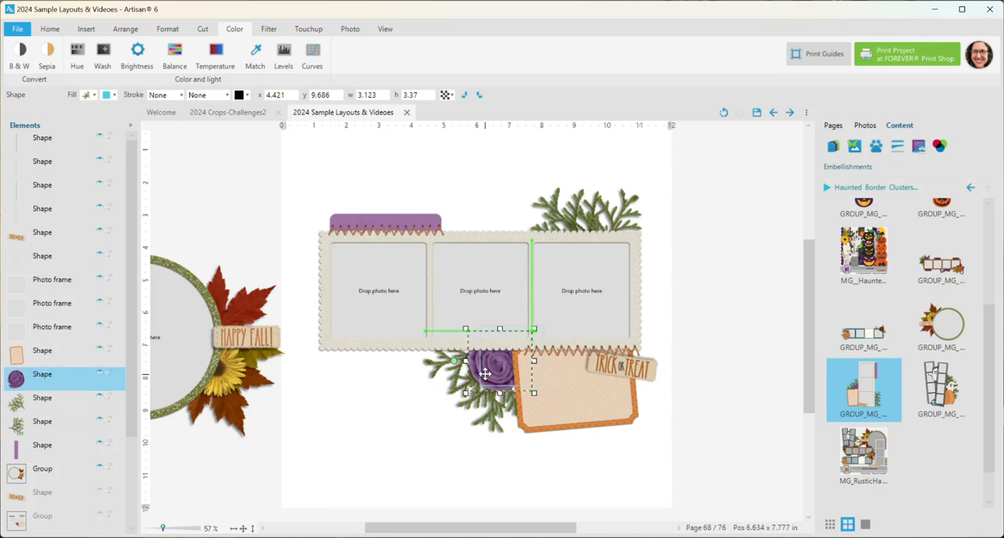
# - Straighten the tilted orange mat, move it left to overlap the purple flower, and clear the selection
pyautogui.click(578, 422)
pyautogui.moveTo(496, 384); pyautogui.dragTo(497, 375)
pyautogui.moveTo(552, 409)
pyautogui.mouseDown()
pyautogui.moveTo(388, 431)
pyautogui.moveTo(413, 405)
pyautogui.moveTo(533, 409)
pyautogui.mouseUp()
pyautogui.click(670, 346)
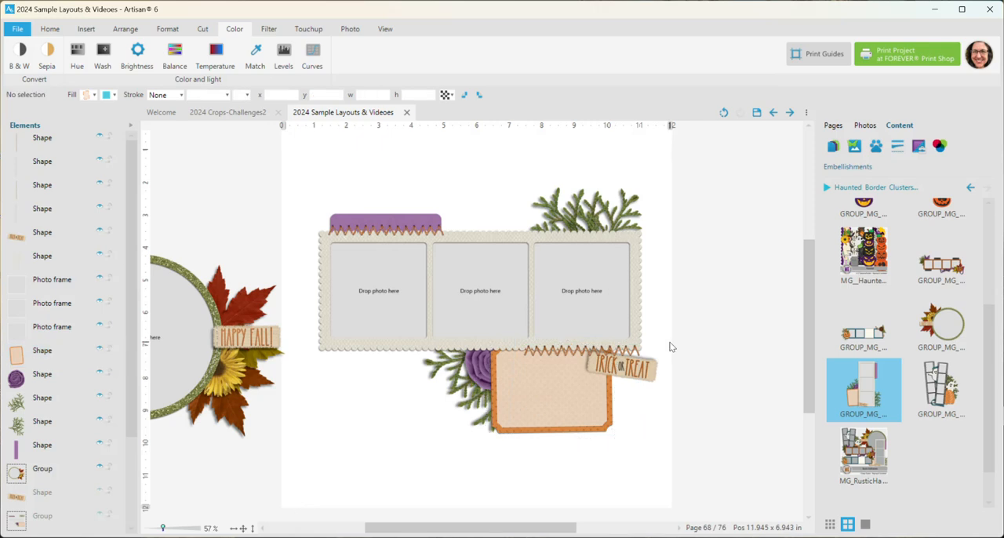
# - Select the lower zigzag stitching together with its hole layer, move both below the orange mat, and clear the selection
pyautogui.click(540, 350)
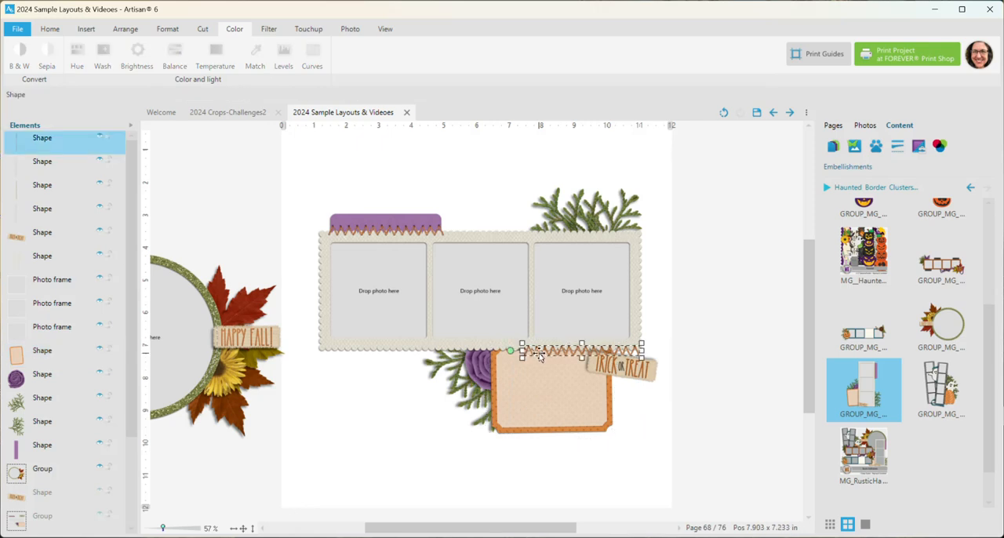
pyautogui.keyDown('ctrl'); pyautogui.click(84, 162); pyautogui.keyUp('ctrl')
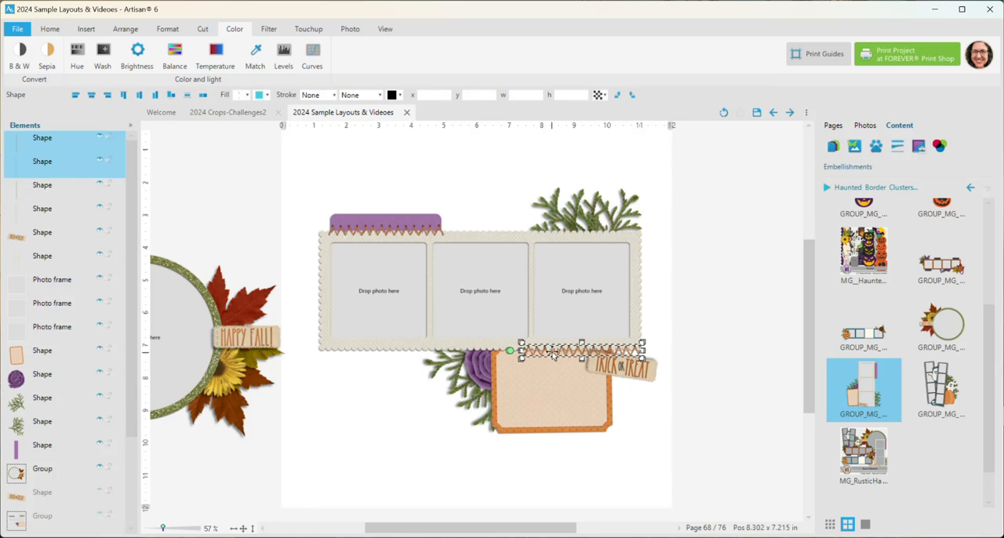
pyautogui.moveTo(552, 352); pyautogui.dragTo(456, 453)
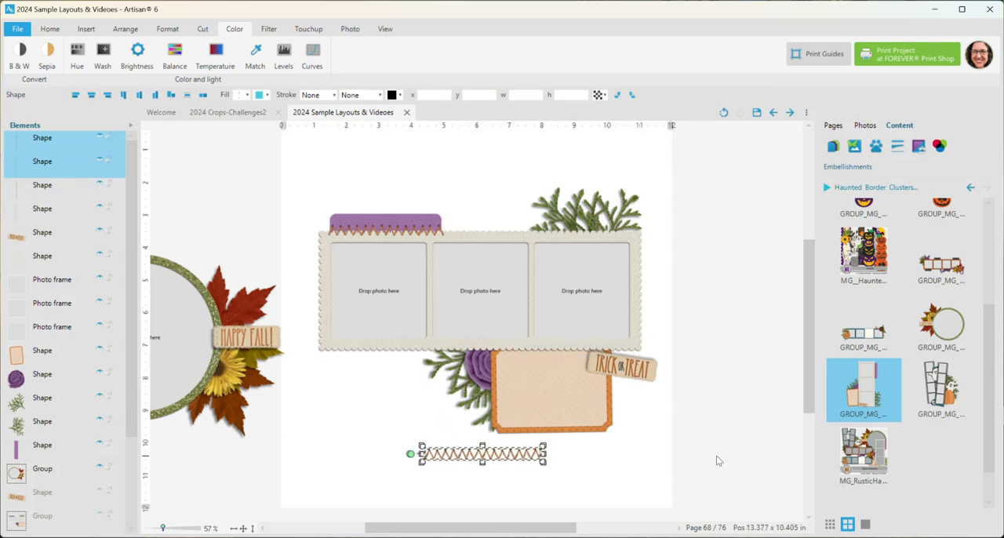
pyautogui.click(734, 458)
# - Move the zigzag stitching and its needle holes apart as separate pieces, and undo both moves
pyautogui.keyDown('ctrl'); pyautogui.scroll(4, 477, 448); pyautogui.keyUp('ctrl')
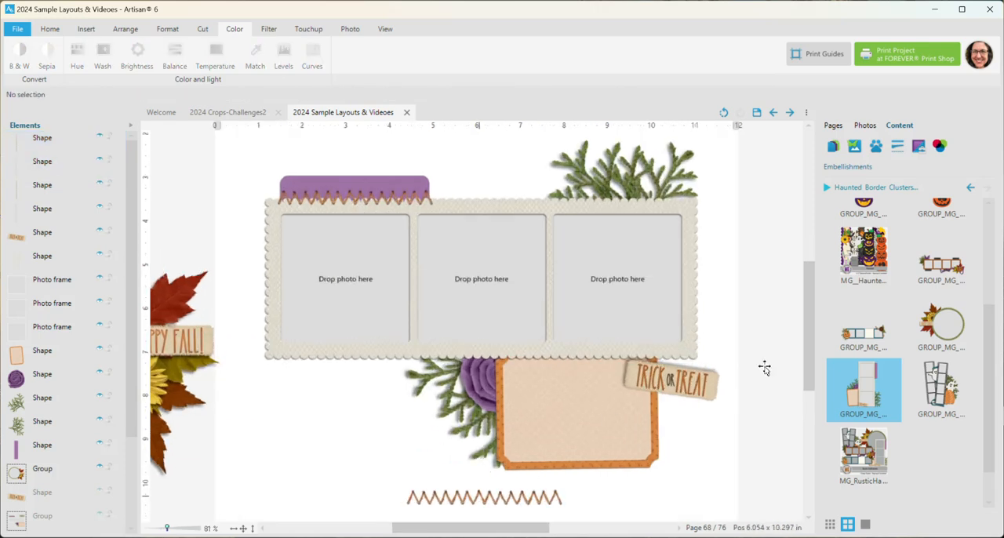
pyautogui.scroll(-2, 809, 368)
pyautogui.scroll(-2, 809, 369)
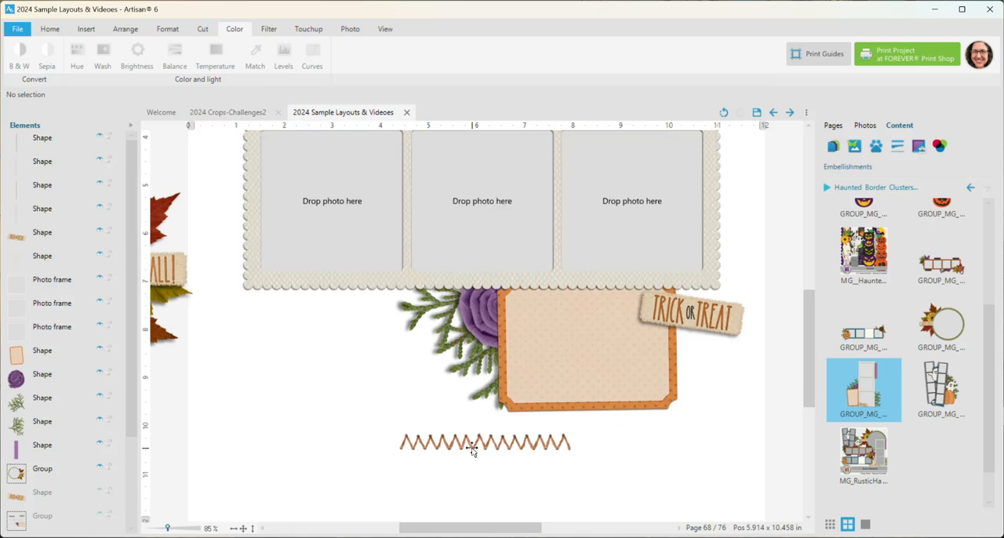
pyautogui.moveTo(470, 446); pyautogui.dragTo(473, 475)
pyautogui.moveTo(167, 528); pyautogui.dragTo(172, 528)
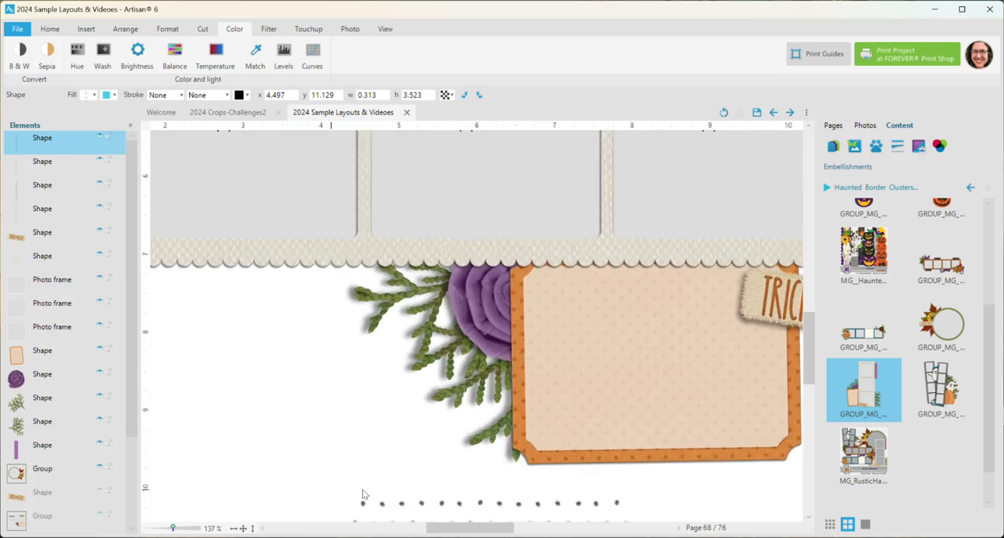
pyautogui.scroll(-3, 809, 382)
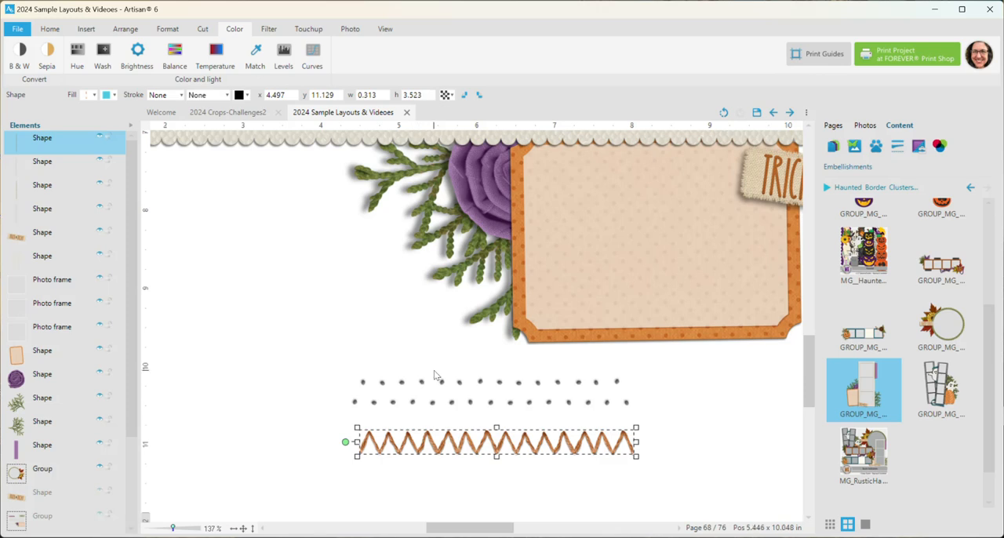
pyautogui.moveTo(422, 383); pyautogui.dragTo(523, 286)
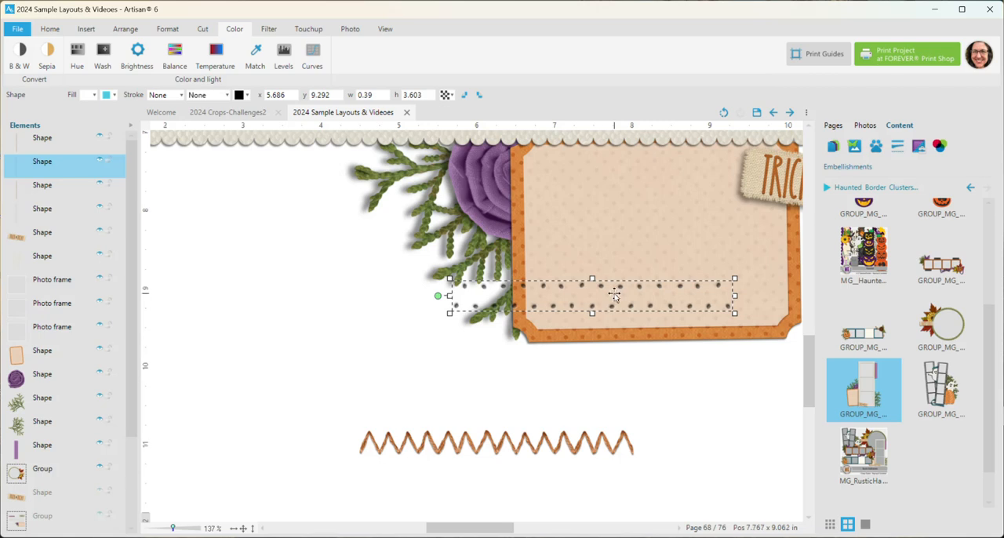
pyautogui.hotkey('ctrl', 'z')
pyautogui.hotkey('ctrl', 'z')
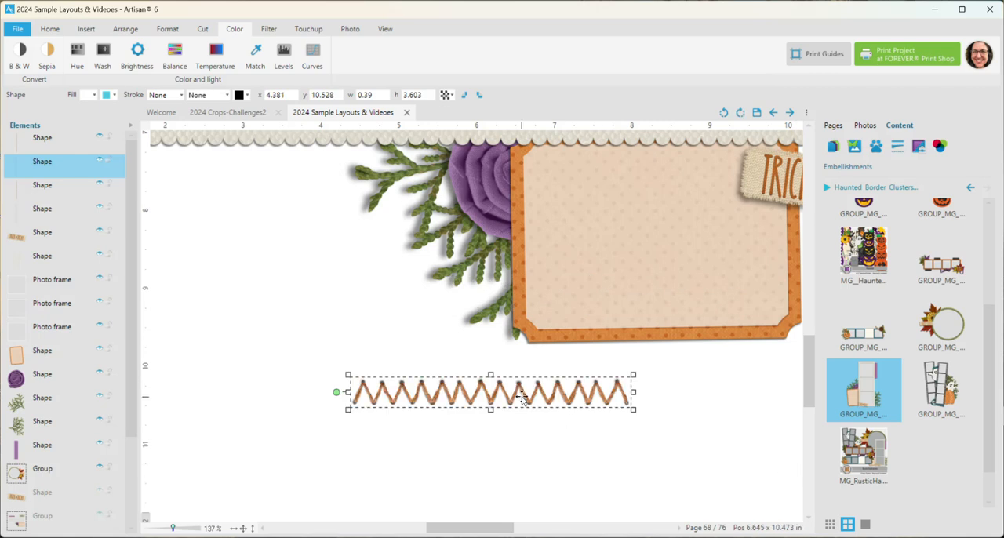
# - Move only the zigzag stitching, without its holes, onto the orange mat's upper edge at about x 6.106, y 7.319
pyautogui.scroll(-2, 565, 447)
pyautogui.moveTo(507, 372); pyautogui.dragTo(596, 200)
pyautogui.click(243, 528)
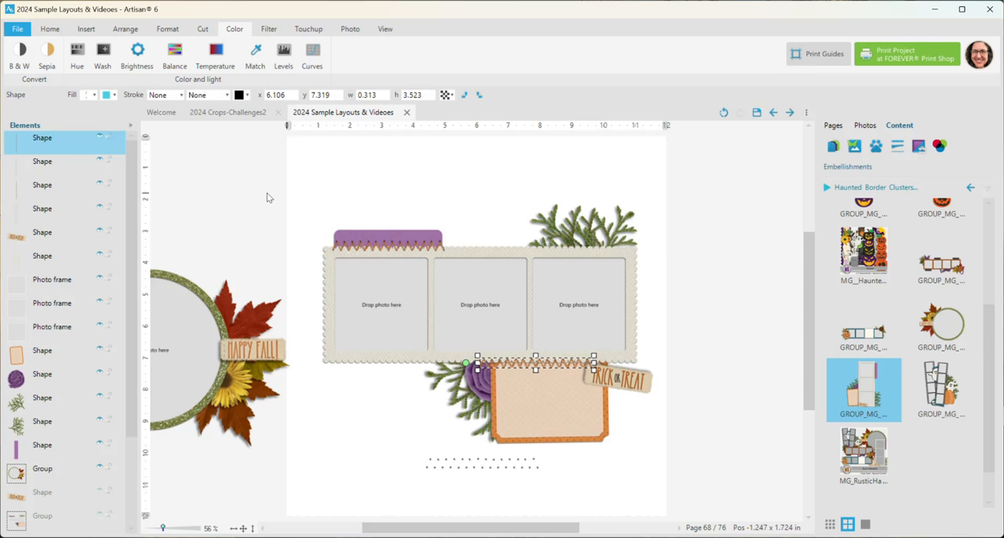
# - Add the filmstrip cluster with ghosts and pumpkin to the page and move it over the page's right edge
pyautogui.click(939, 398)
pyautogui.rightClick(940, 398)
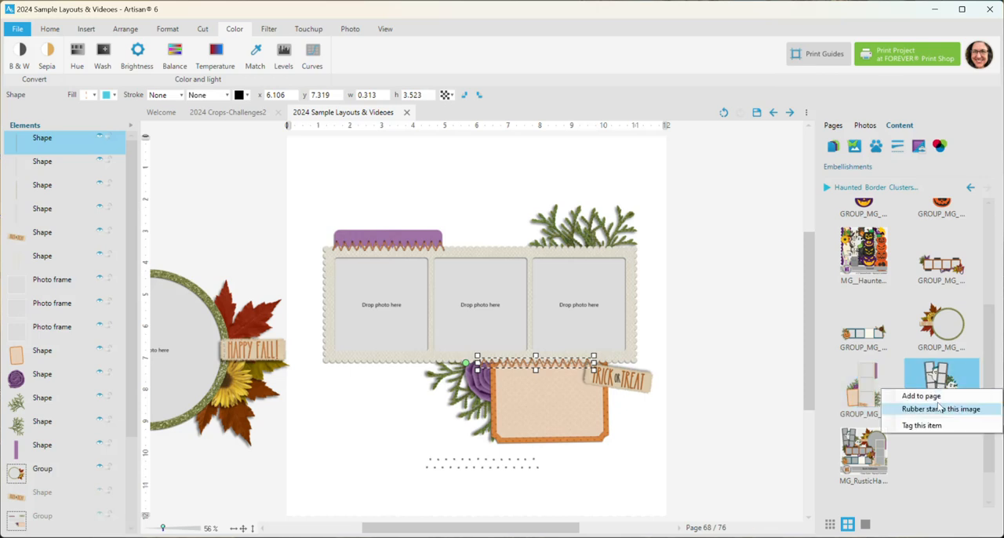
pyautogui.click(936, 398)
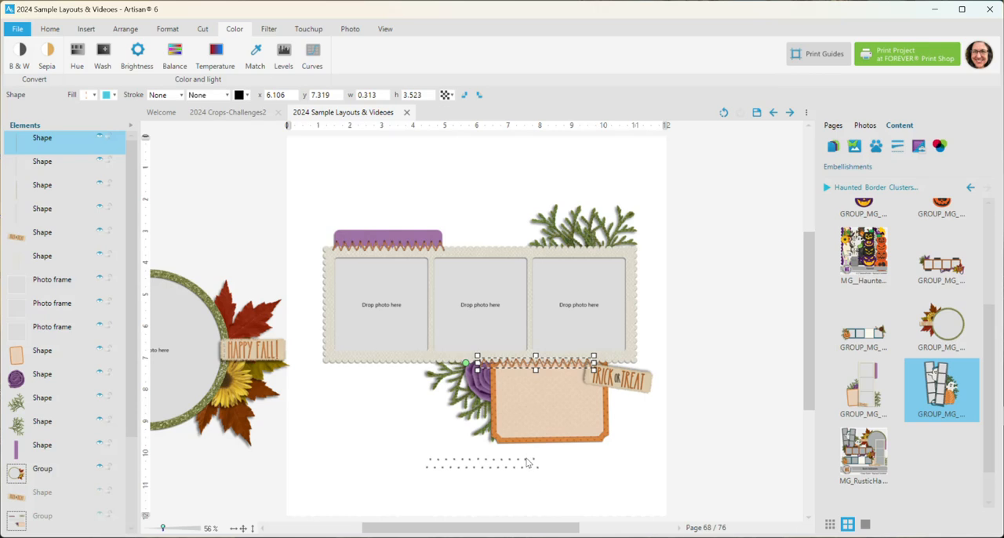
pyautogui.moveTo(529, 437); pyautogui.dragTo(759, 426)
# - Select the zigzag stitching and its holes, align their centers both vertically and horizontally, and group them
pyautogui.click(520, 366)
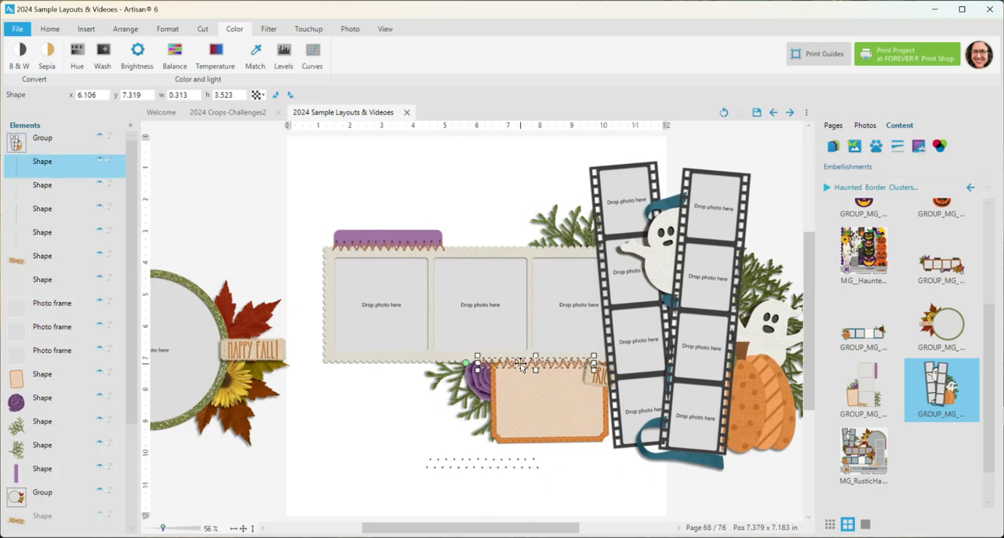
pyautogui.keyDown('shift'); pyautogui.click(486, 463); pyautogui.keyUp('shift')
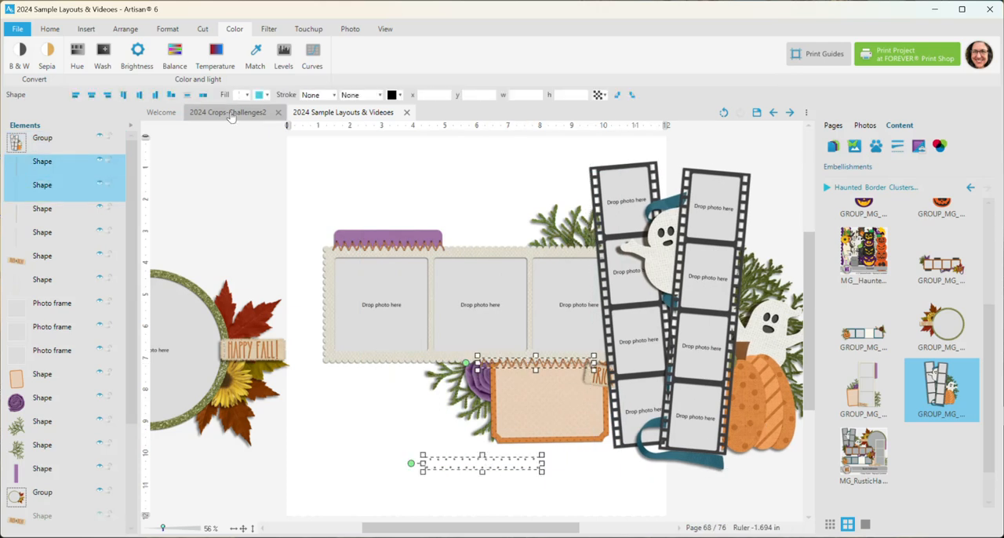
pyautogui.click(156, 95)
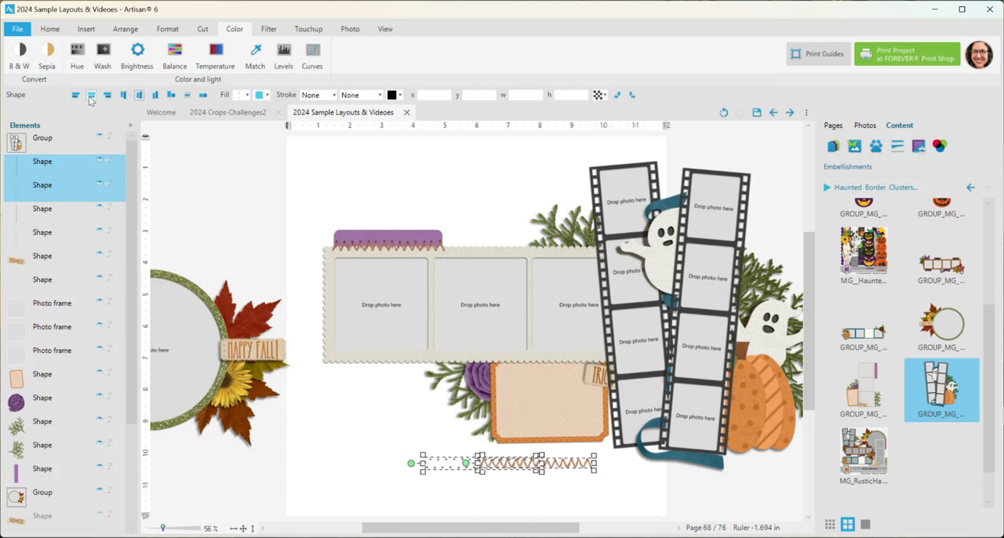
pyautogui.click(91, 95)
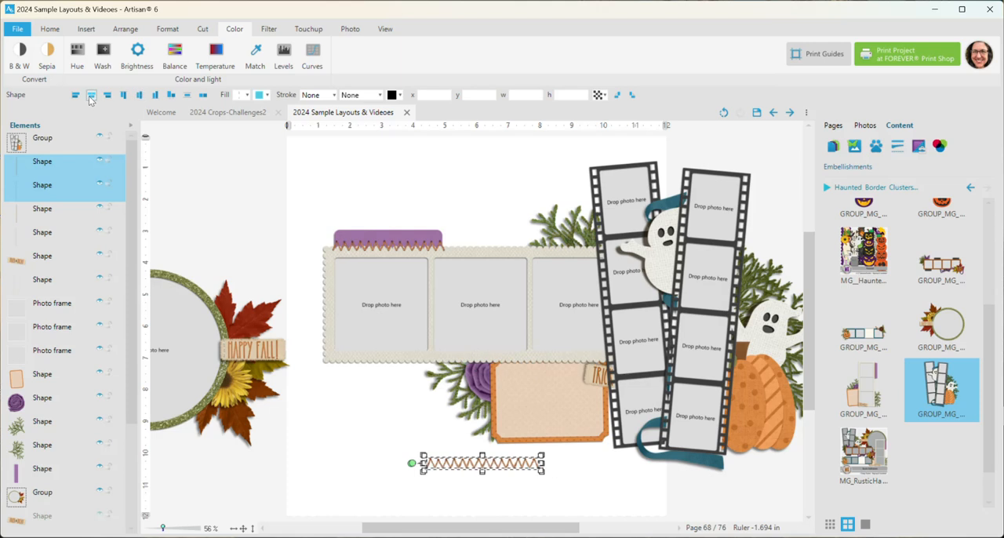
pyautogui.rightClick(494, 465)
pyautogui.moveTo(561, 485)
pyautogui.click(702, 488)
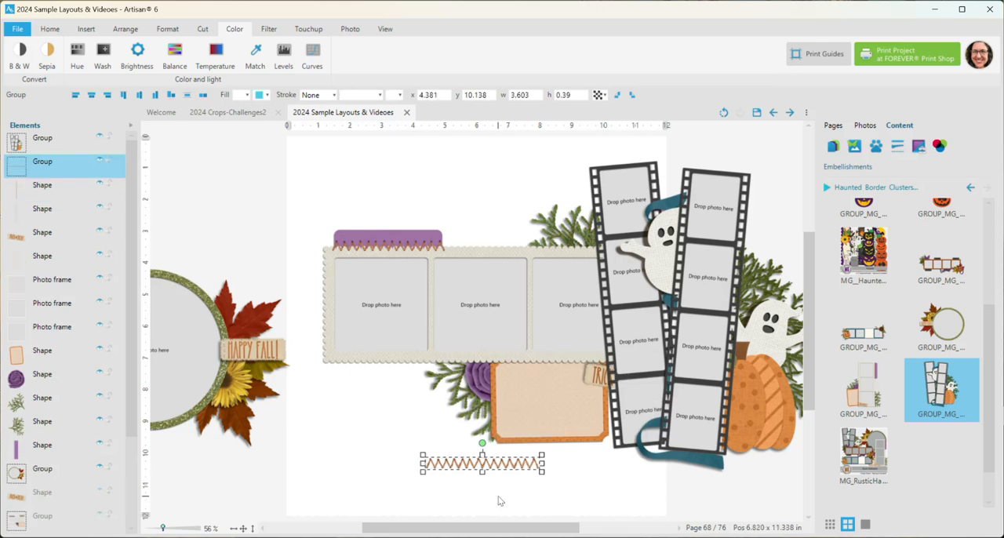
# - Move the grouped stitching onto the orange mat's upper edge, and move the filmstrip cluster off the page to x 12, y 1.03
pyautogui.moveTo(506, 469); pyautogui.dragTo(532, 363)
pyautogui.scroll(-2, 462, 330)
pyautogui.moveTo(654, 339); pyautogui.dragTo(690, 344)
pyautogui.moveTo(451, 527); pyautogui.dragTo(503, 528)
pyautogui.moveTo(575, 333); pyautogui.dragTo(601, 332)
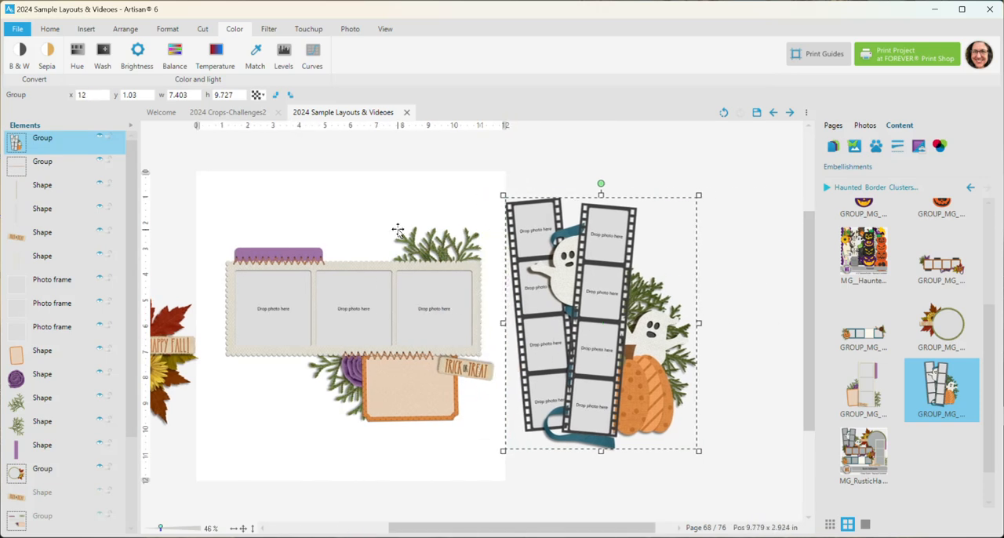
# - Ungroup the filmstrip cluster and clear the selection
pyautogui.rightClick(639, 331)
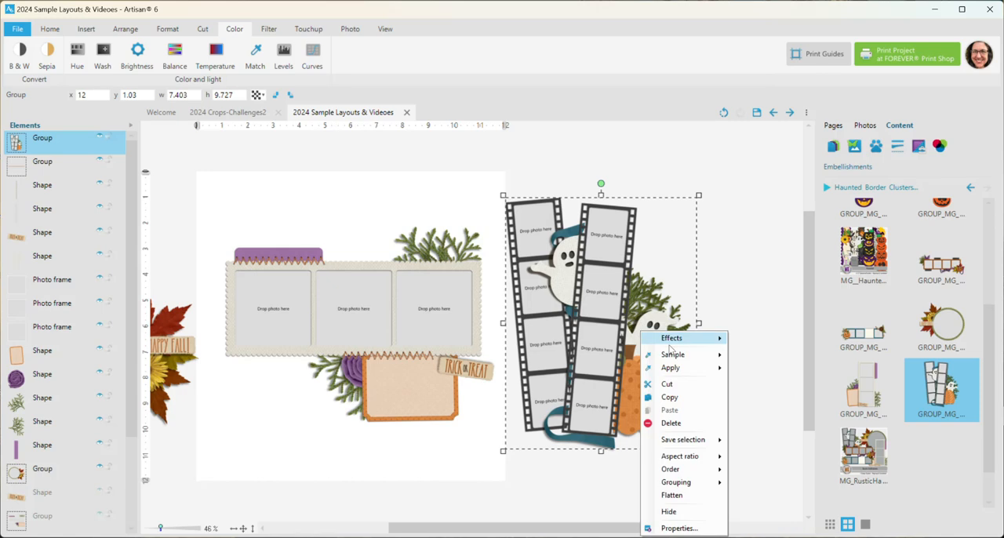
pyautogui.moveTo(695, 482)
pyautogui.click(763, 496)
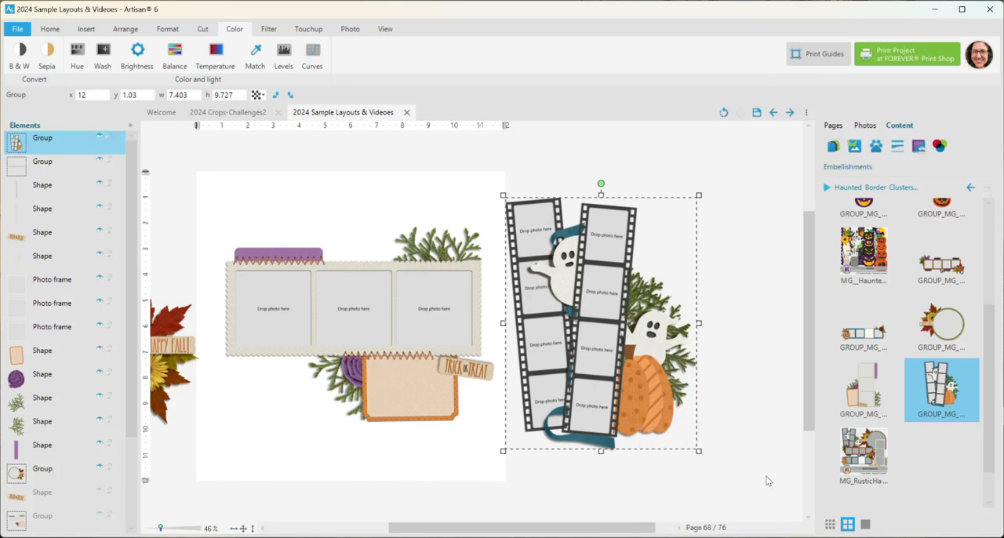
pyautogui.click(762, 390)
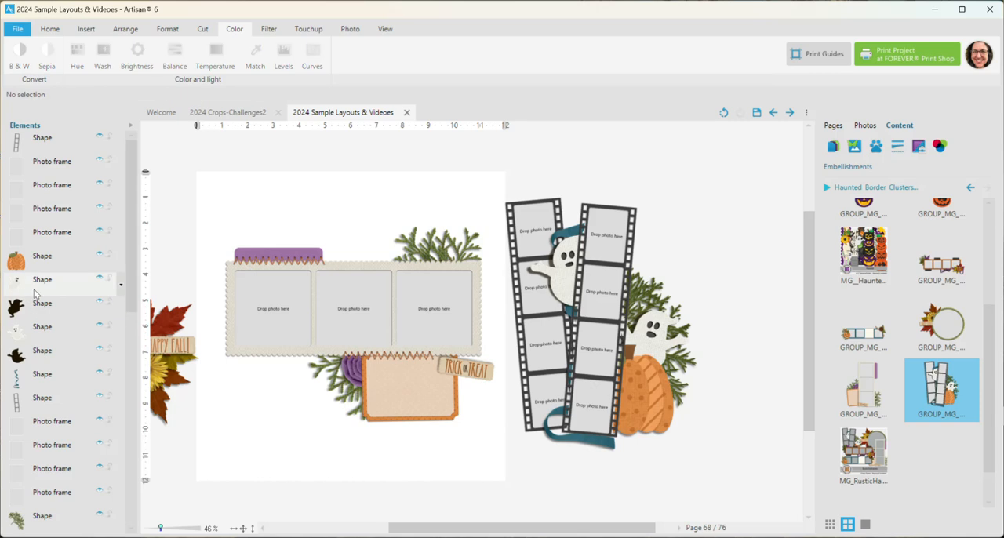
# - Move the upper ghost together with its shadow layer onto the purple flower at the orange mat's left edge, and clear the selection
pyautogui.click(561, 283)
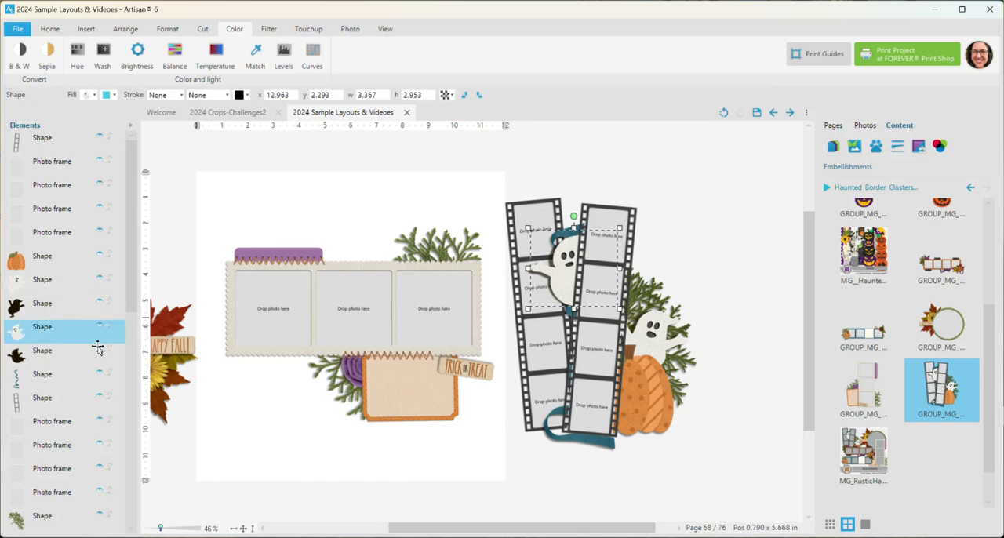
pyautogui.keyDown('shift'); pyautogui.click(57, 360); pyautogui.keyUp('shift')
pyautogui.moveTo(562, 286); pyautogui.dragTo(343, 376)
pyautogui.click(405, 466)
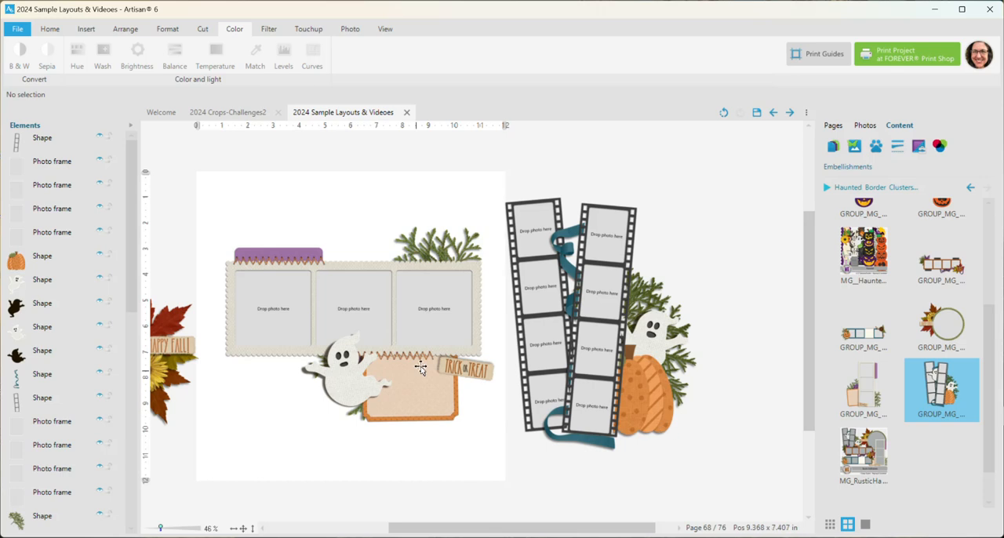
pyautogui.scroll(1, 399, 380)
pyautogui.scroll(1, 399, 380)
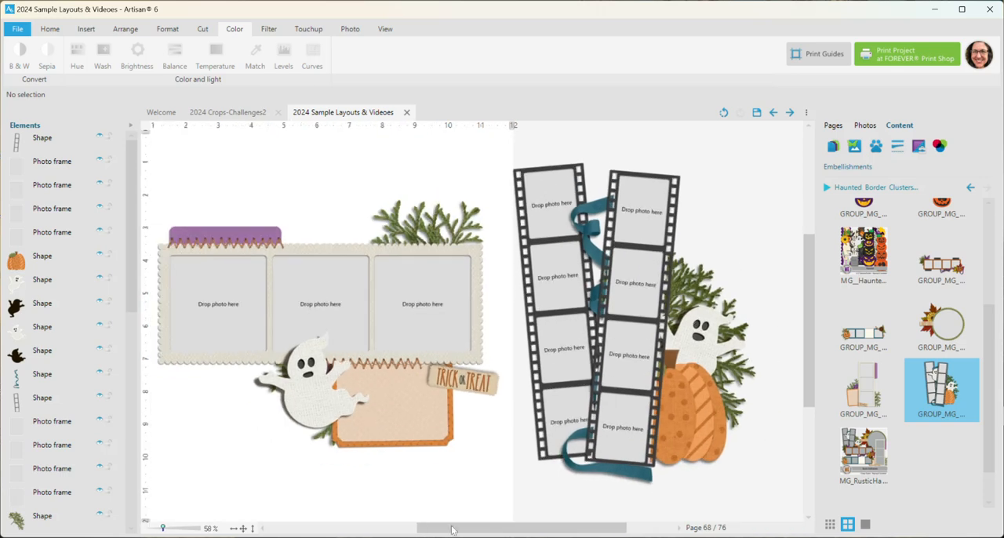
pyautogui.moveTo(439, 531); pyautogui.dragTo(437, 531)
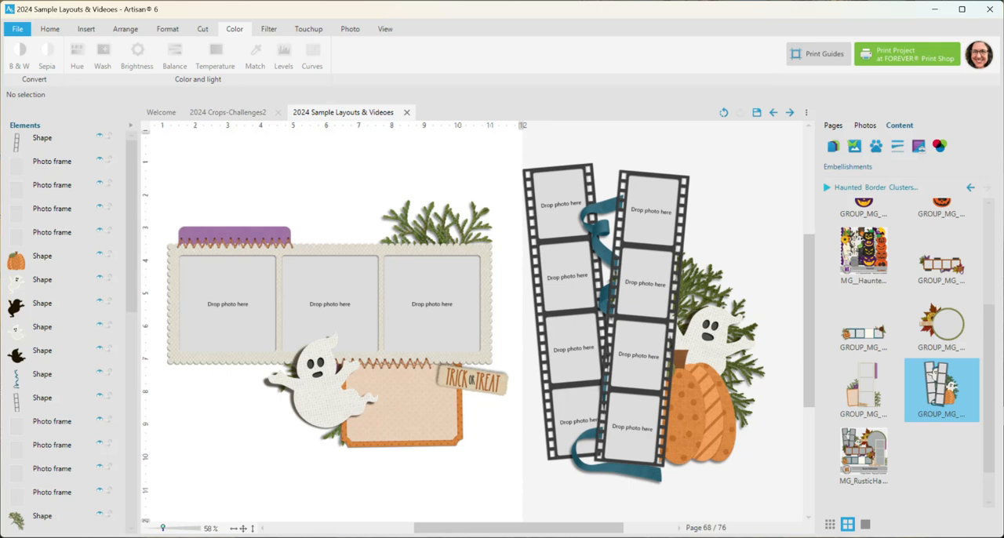
pyautogui.moveTo(989, 420); pyautogui.dragTo(989, 288)
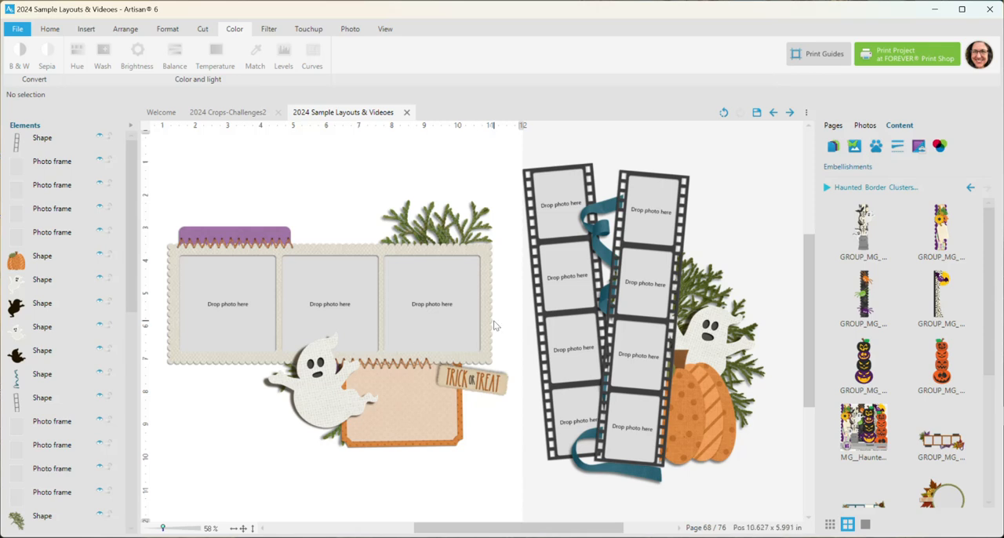
pyautogui.scroll(-1, 496, 326)
pyautogui.moveTo(527, 532); pyautogui.dragTo(501, 532)
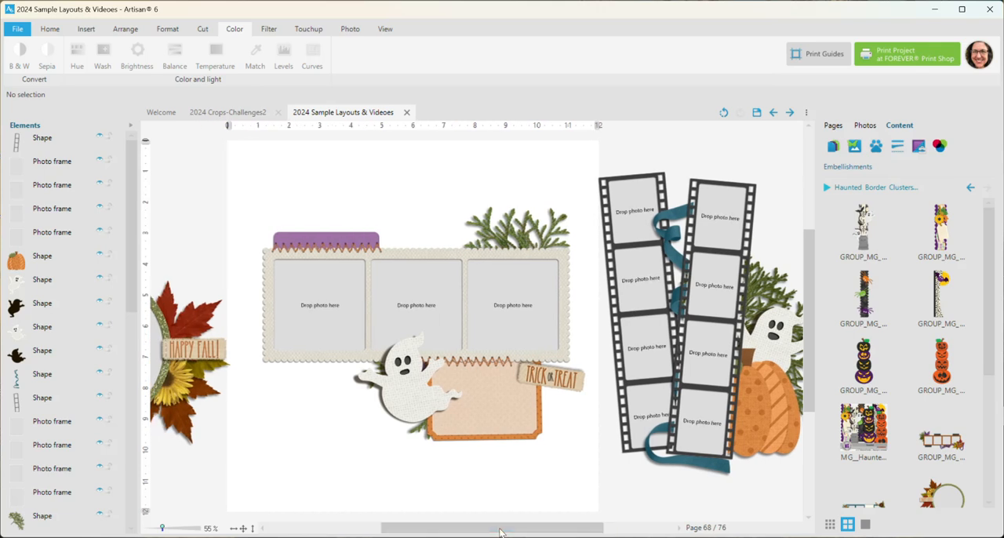